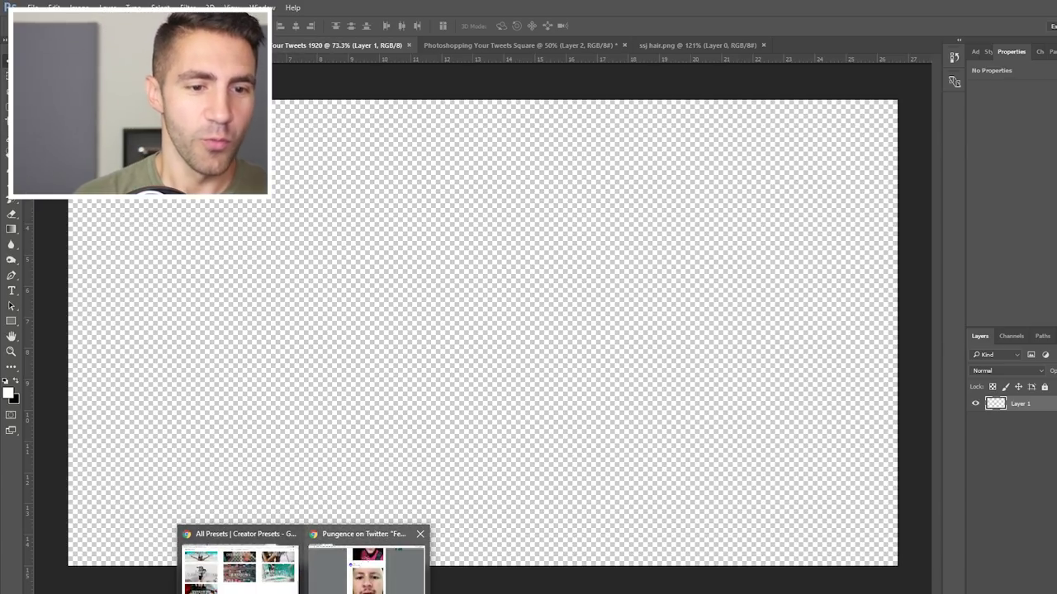
- Raise the Face-Aware Liquify Smile slider so the sad face smiles slightly
click(360, 566)
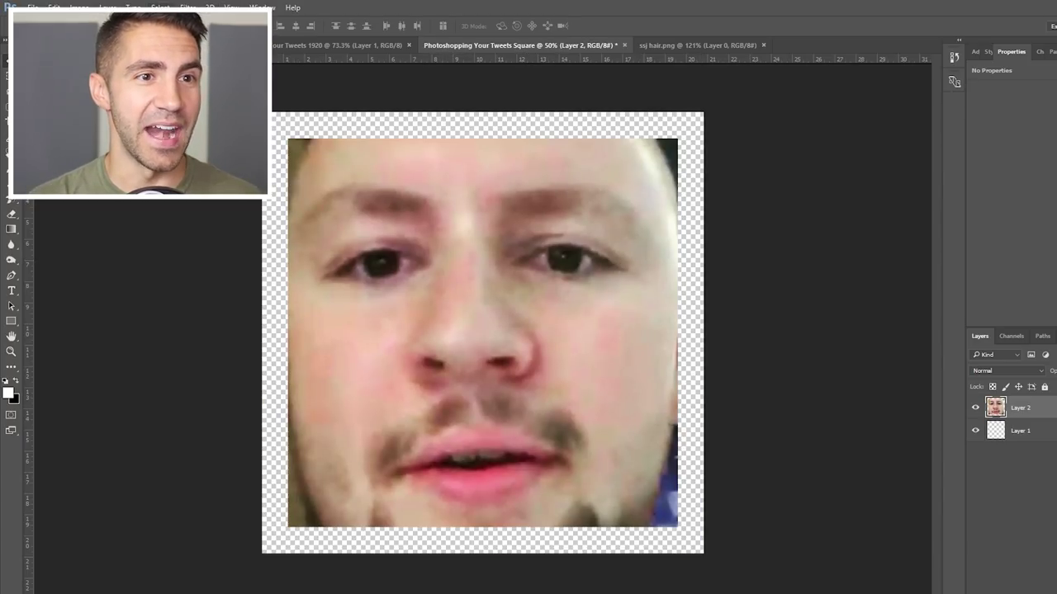
click(189, 7)
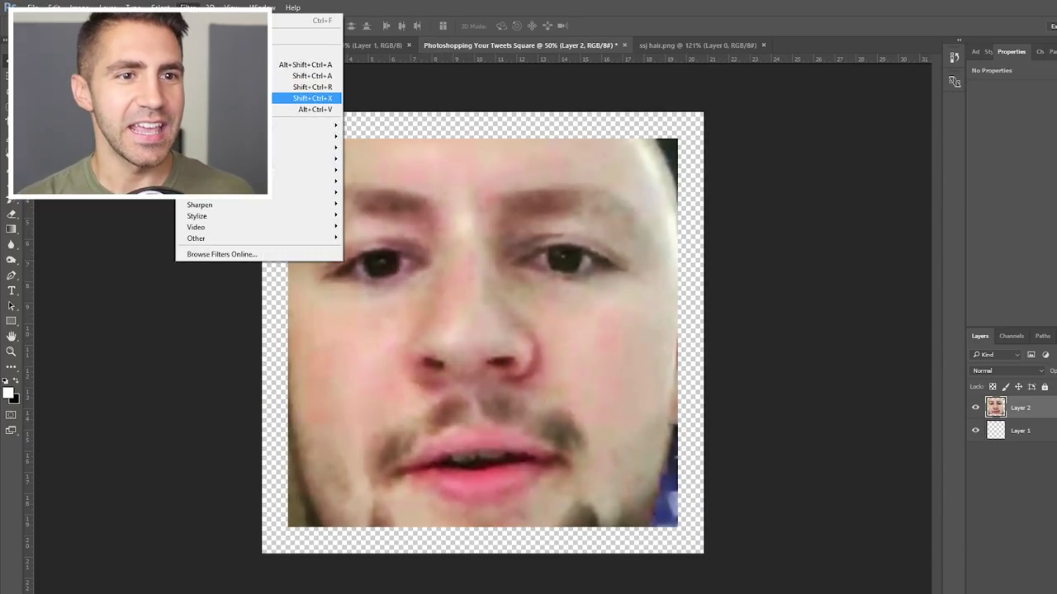
click(314, 98)
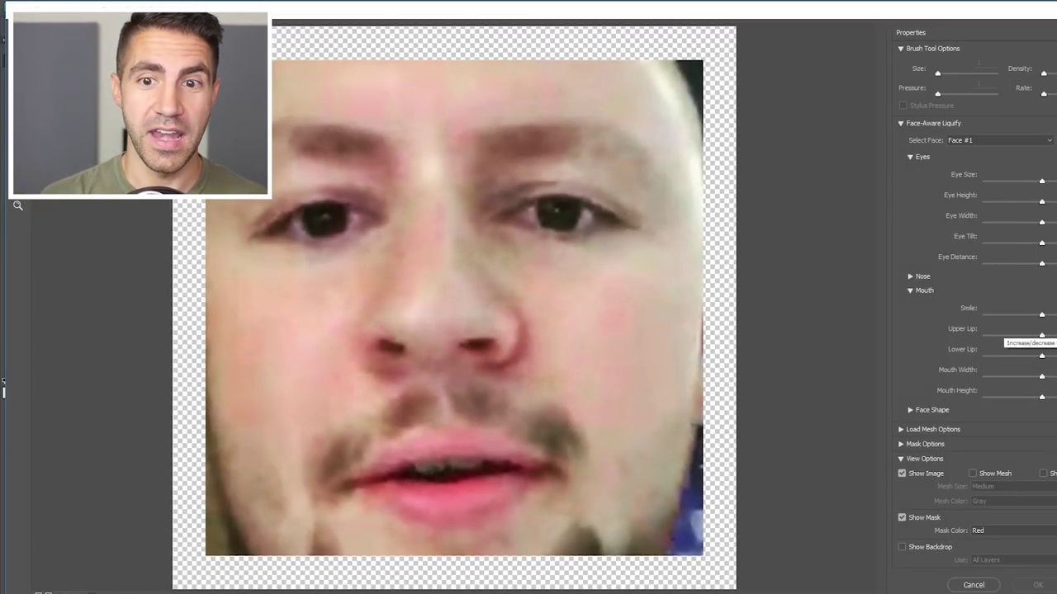
drag(1042, 314, 1046, 315)
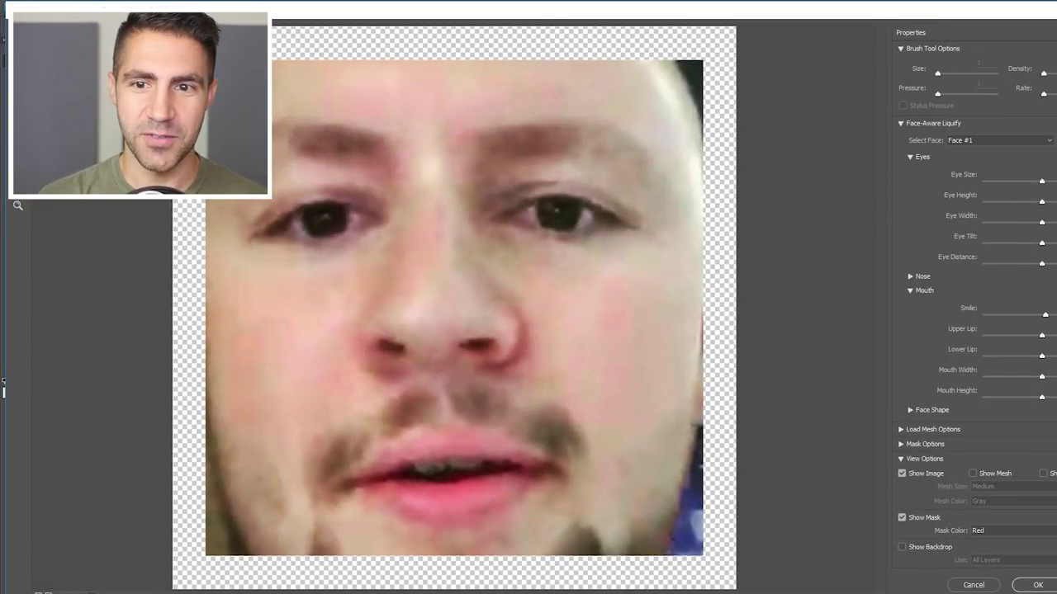
click(911, 410)
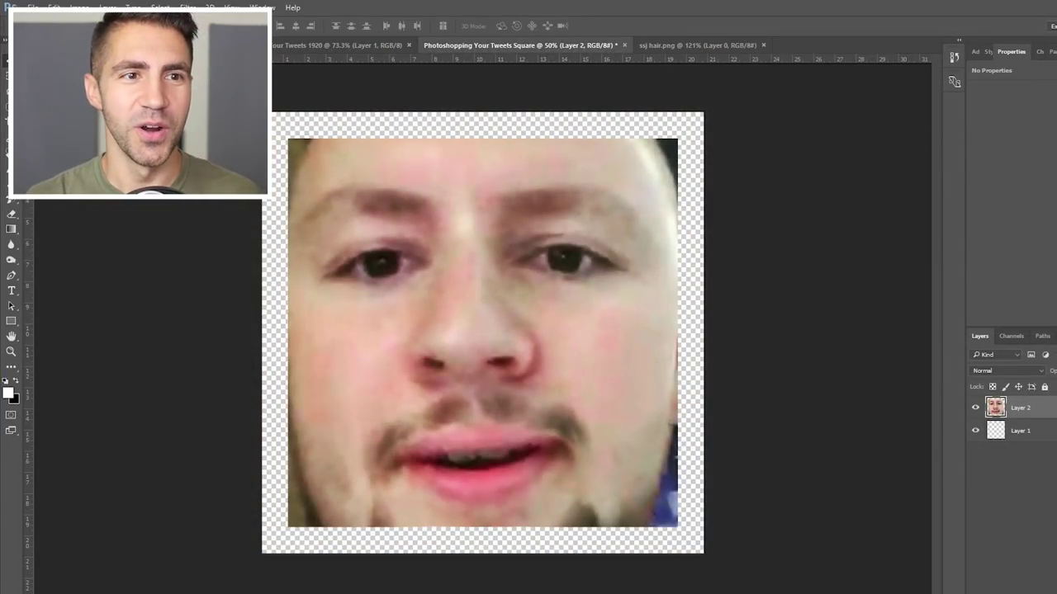
click(189, 8)
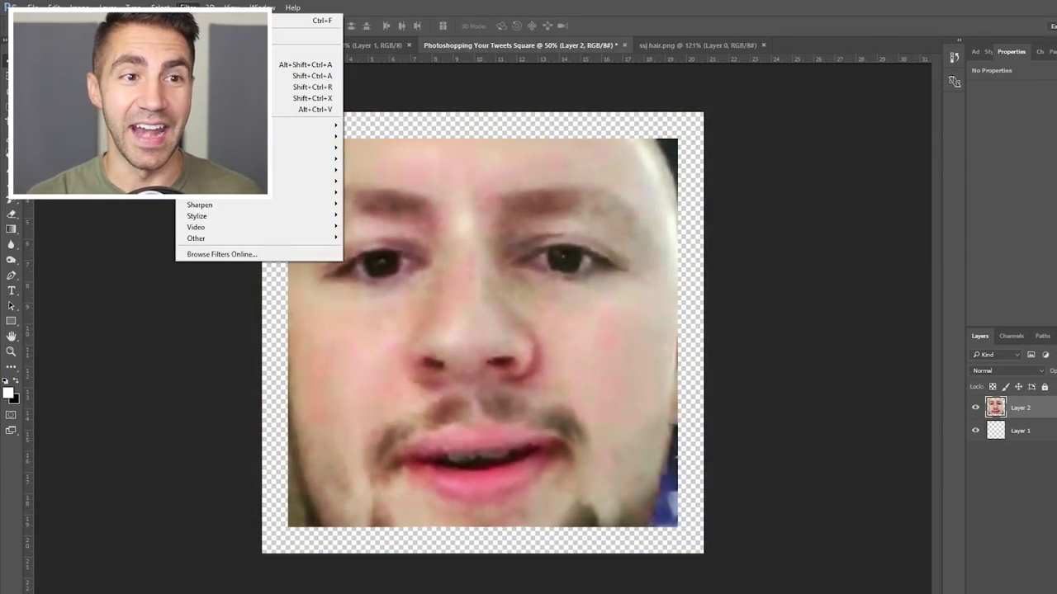
key(Escape)
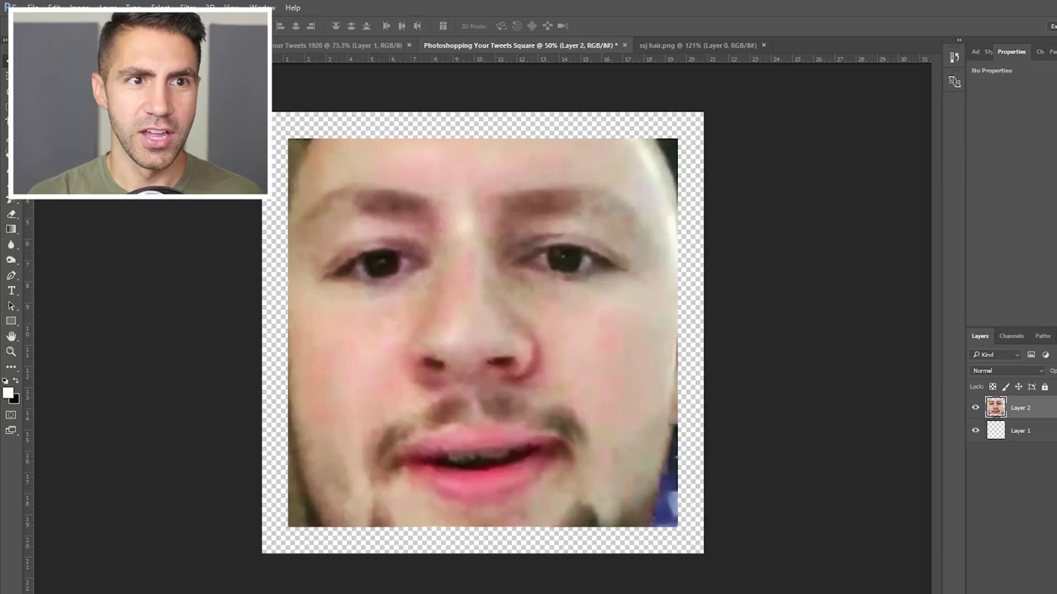
click(188, 7)
click(305, 98)
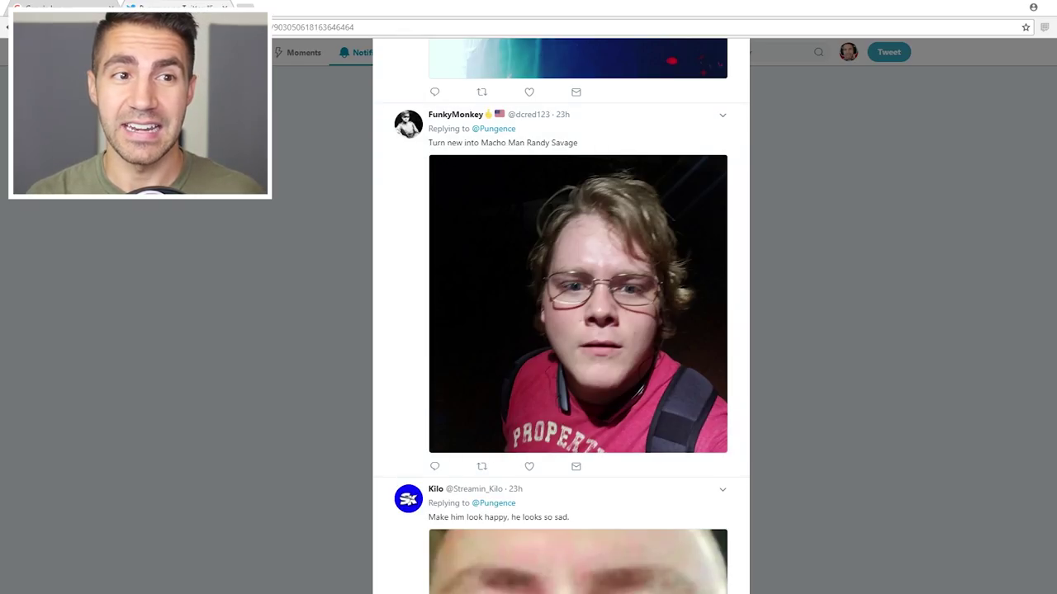
- Search Google Images for 'randy savage' and browse the photo results
key(ctrl+t)
key(ctrl+w)
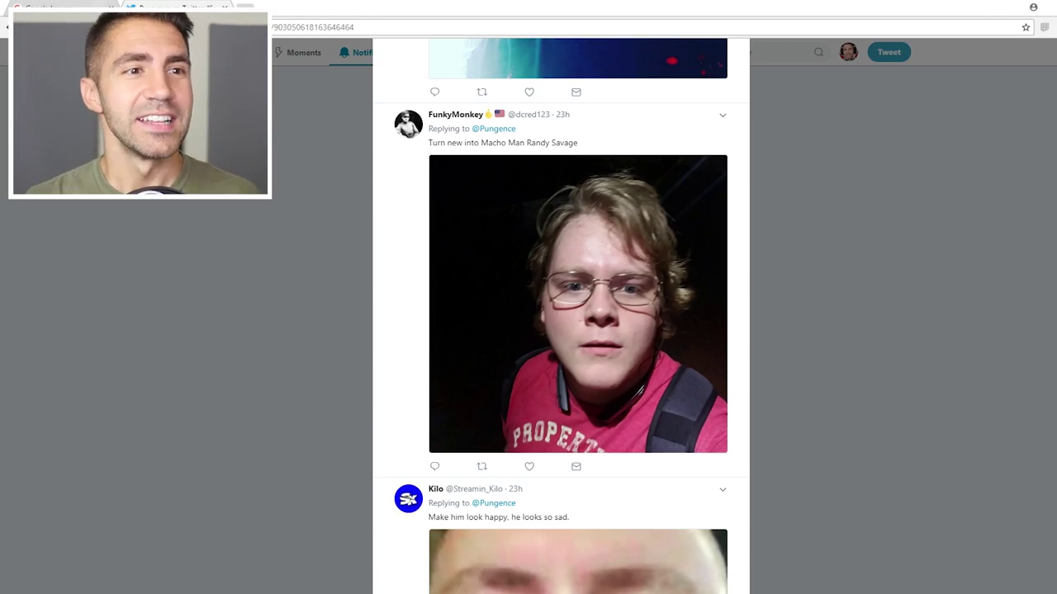
key(ctrl+shift+Tab)
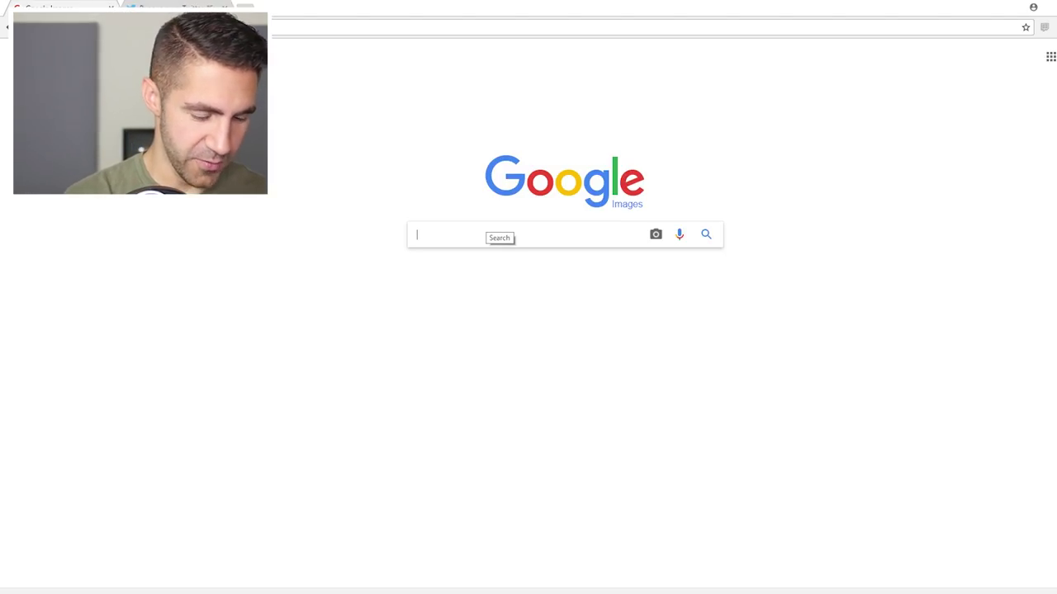
text(randy savage)
key(Return)
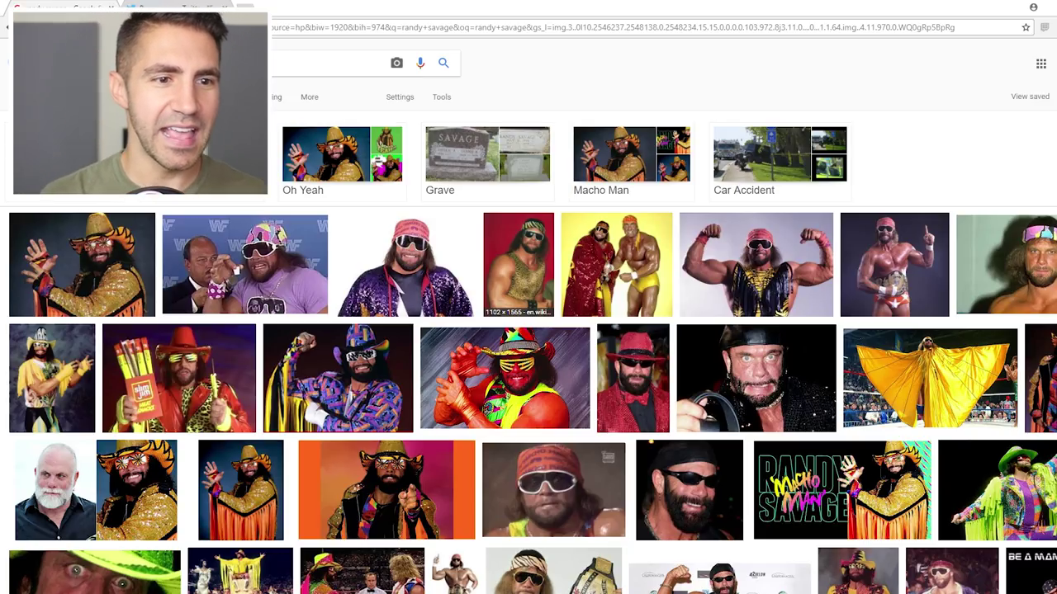
click(82, 264)
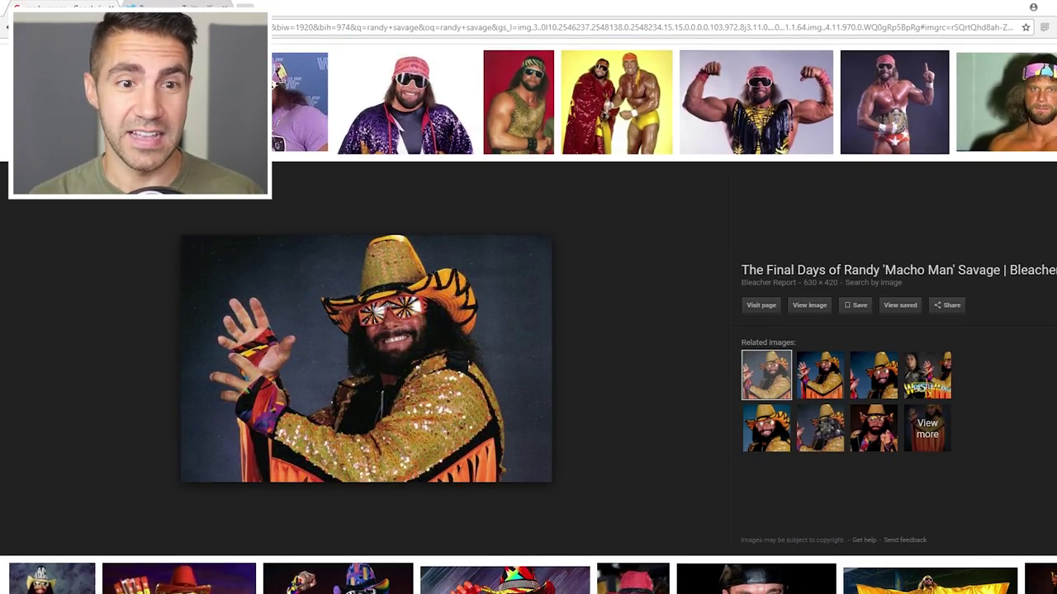
key(Left)
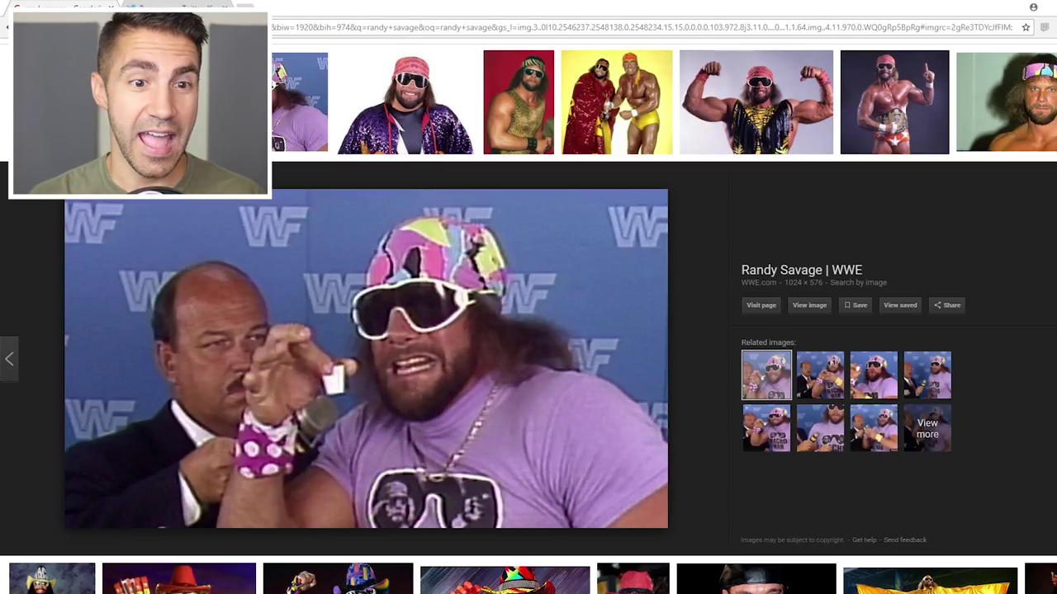
key(Right)
key(Right)
key(Right)
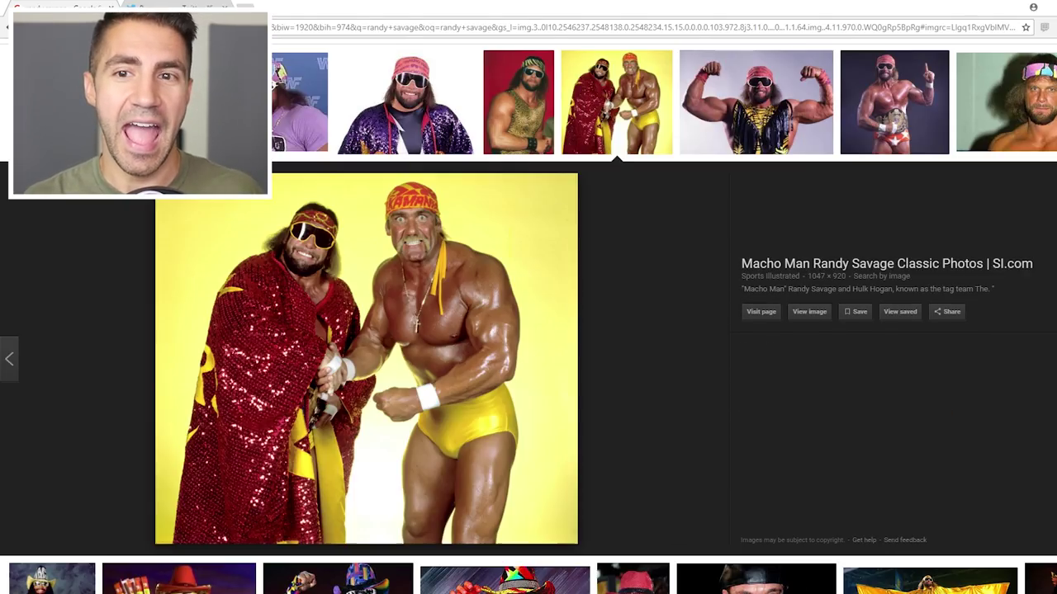
key(Right)
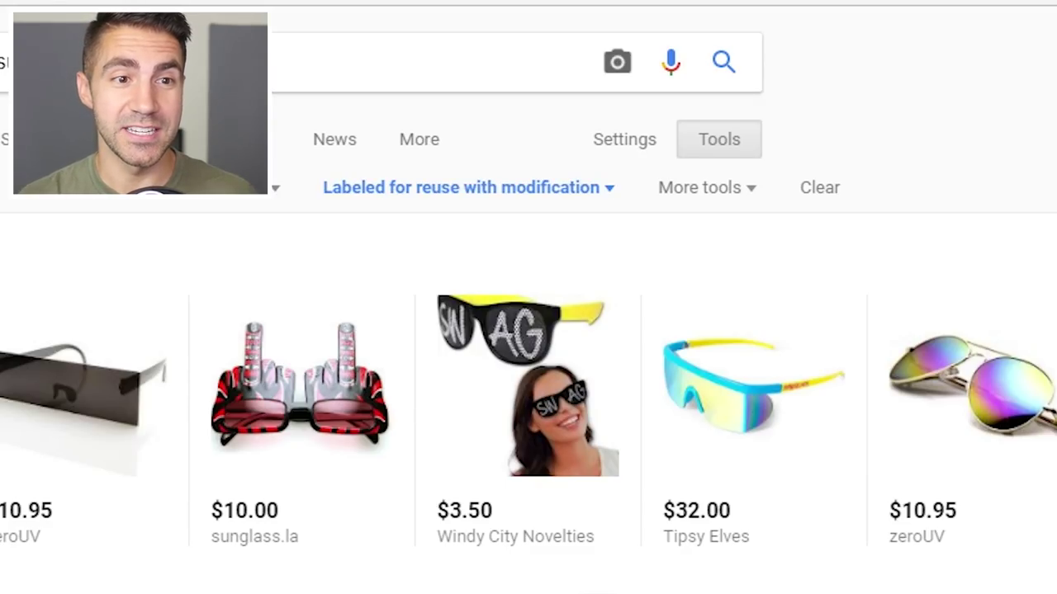
- Filter sunglasses results by reuse usage rights and preview the black glasses graphic
click(467, 188)
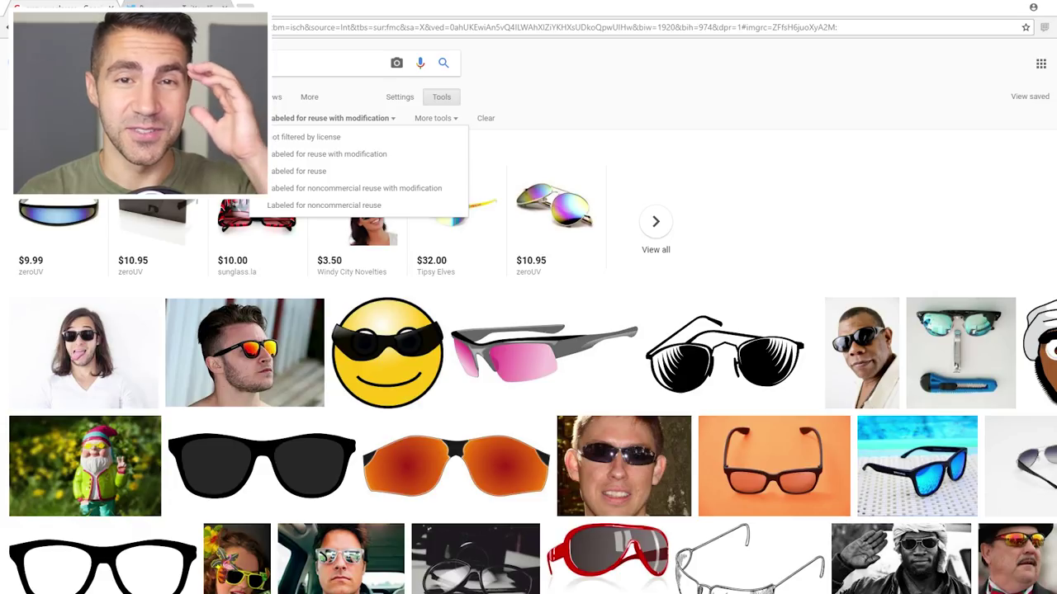
key(Escape)
scroll(454, 74, down, 4)
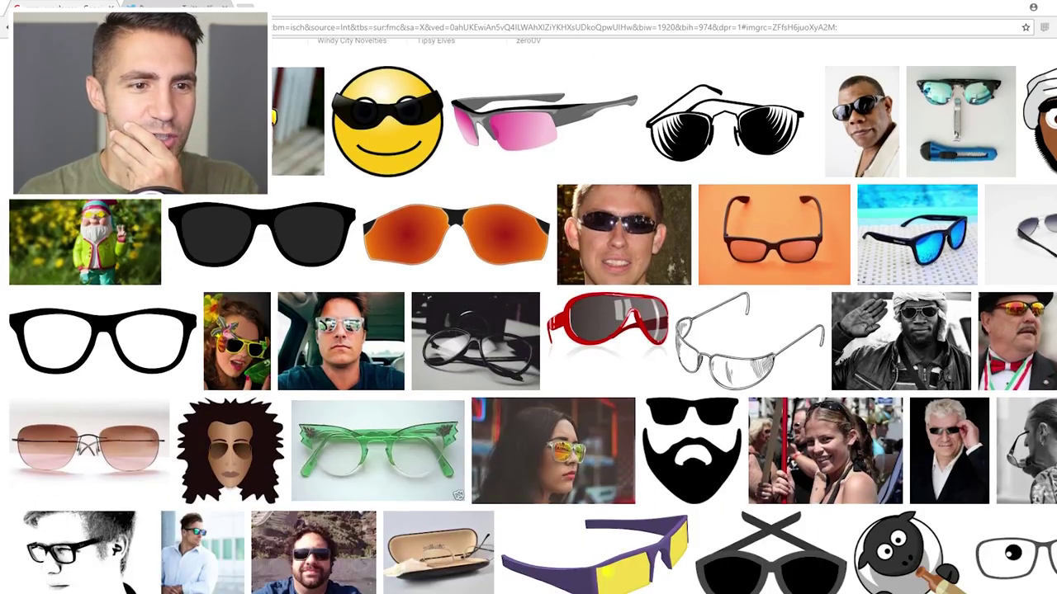
scroll(454, 74, down, 3)
scroll(496, 74, down, 3)
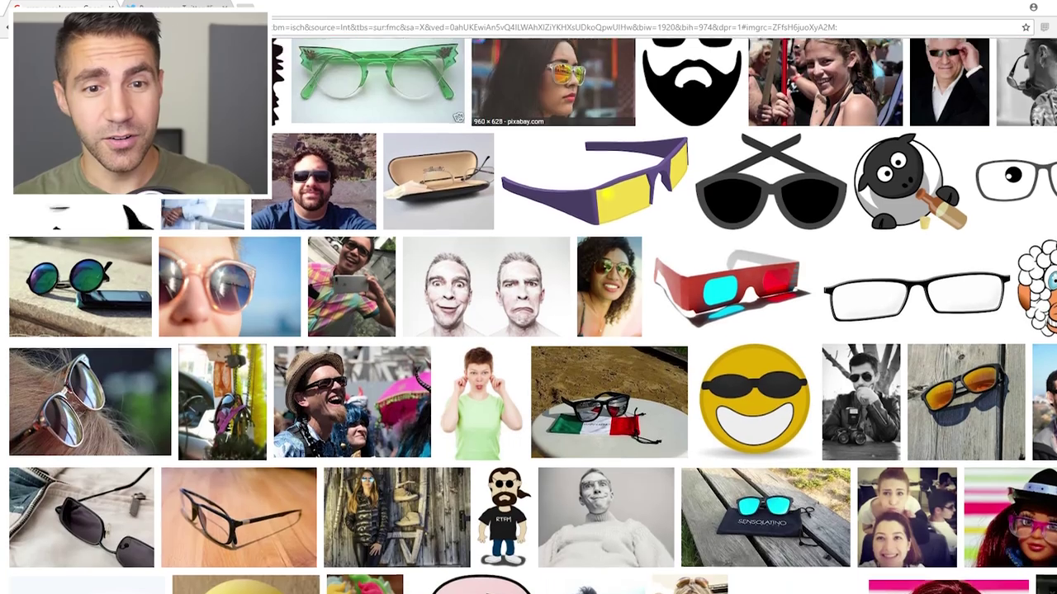
scroll(529, 330, up, 2)
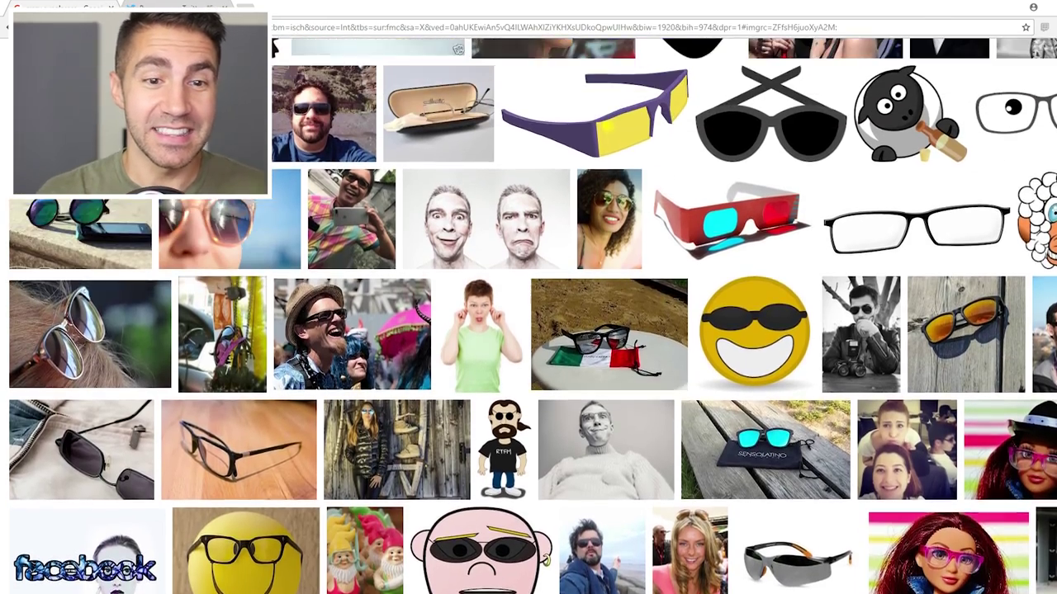
scroll(528, 330, up, 5)
scroll(529, 331, up, 5)
scroll(623, 123, down, 3)
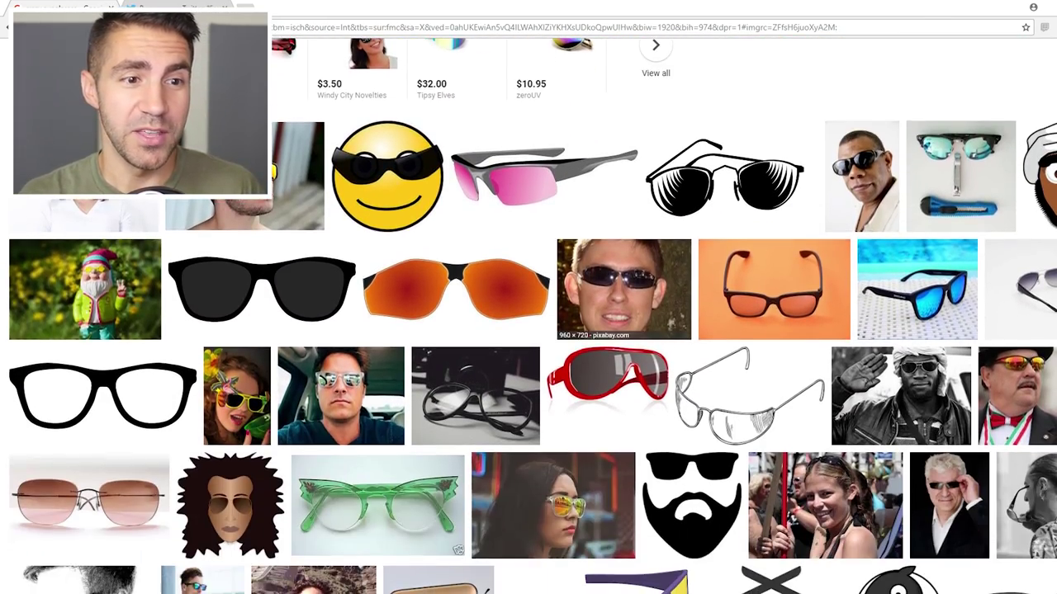
scroll(624, 124, down, 3)
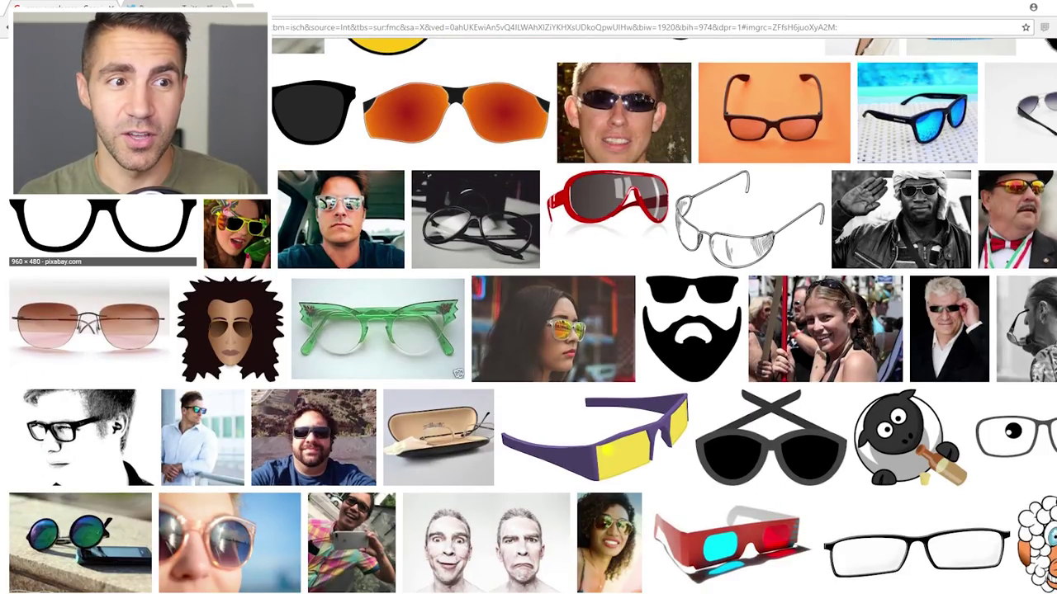
click(103, 225)
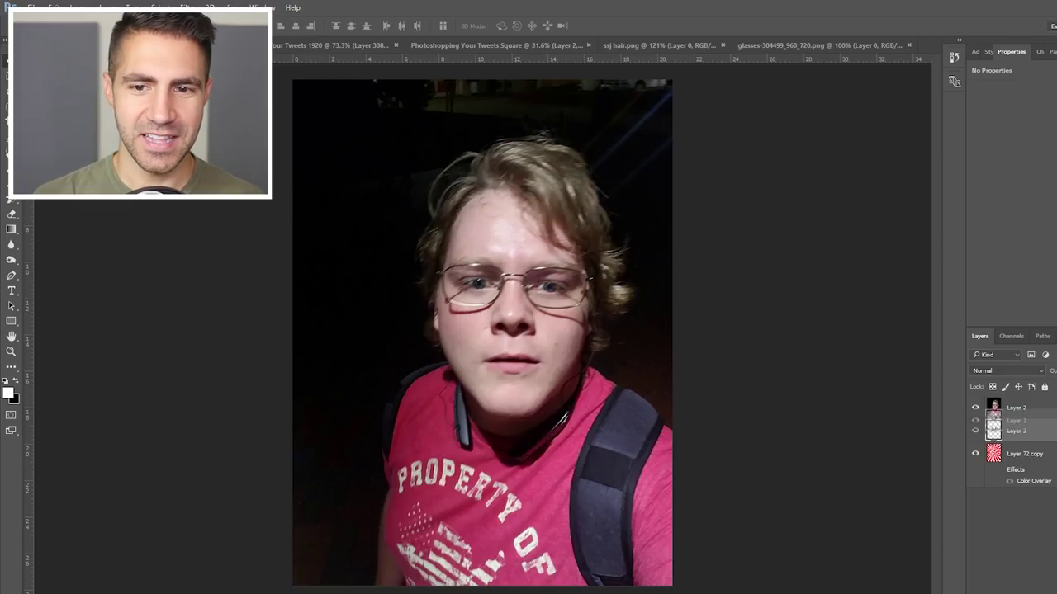
- Paste the black glasses onto the selfie, shrinking and positioning them over the eyes
key(ctrl+v)
key(ctrl+plus)
key(ctrl+t)
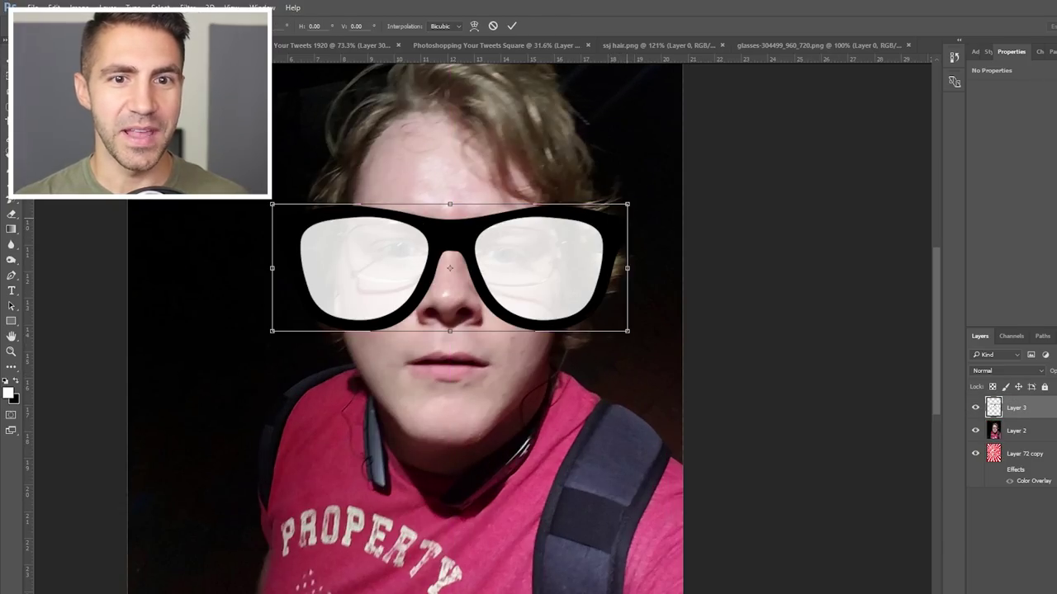
drag(628, 204, 585, 221)
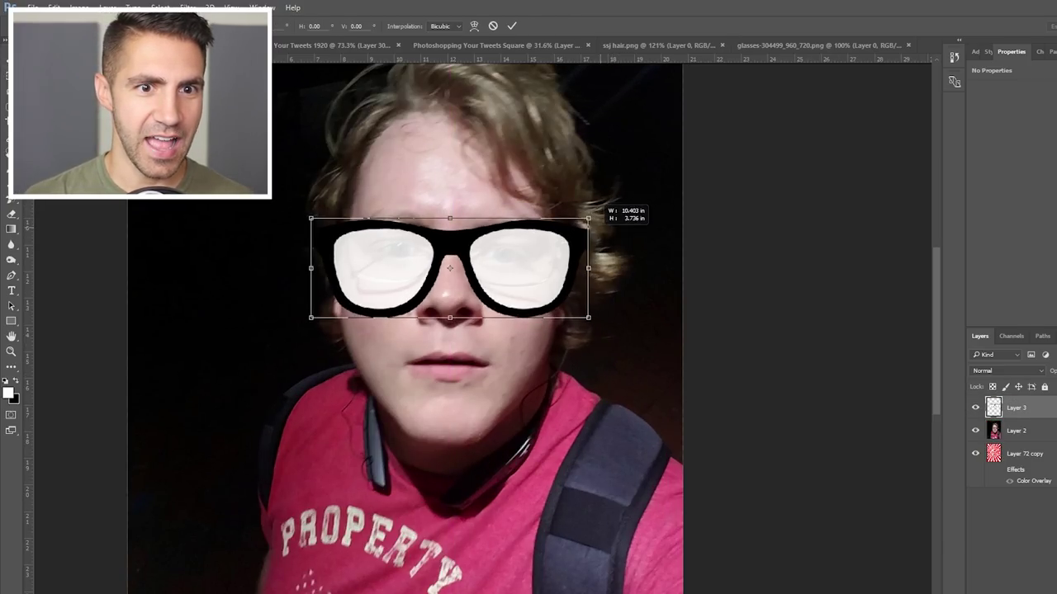
key(Return)
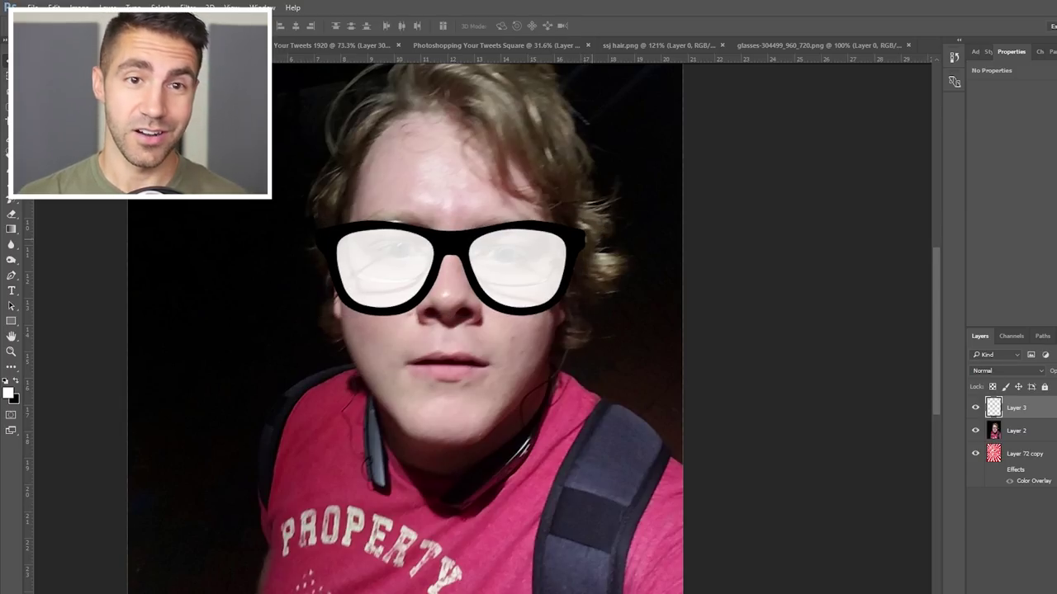
drag(582, 266, 578, 258)
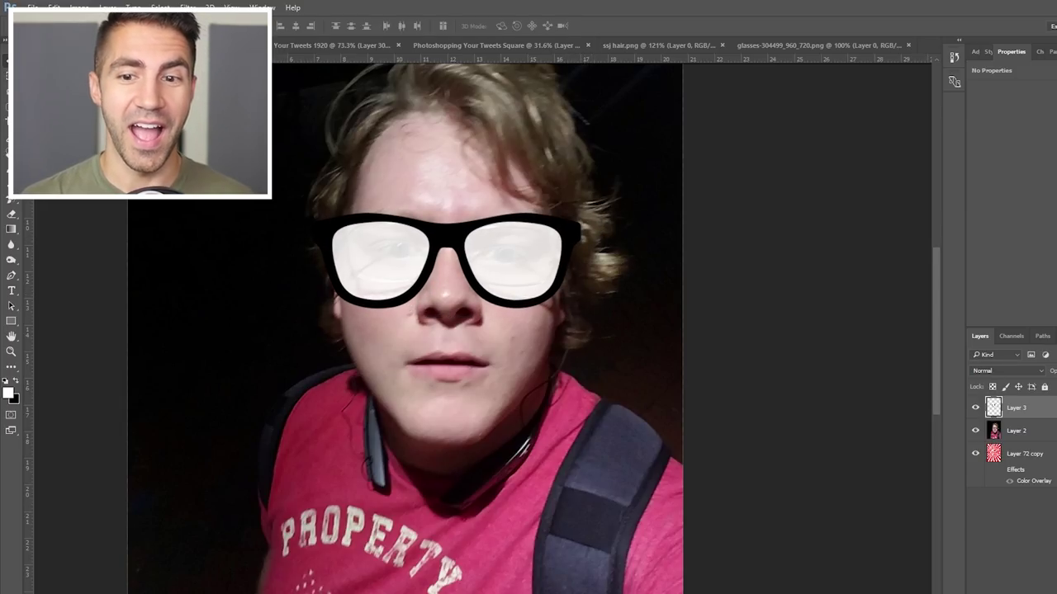
- Move the sunburst layer above the glasses and shrink it into the left lens
drag(1024, 453, 1024, 403)
key(ctrl+t)
key(ctrl+0)
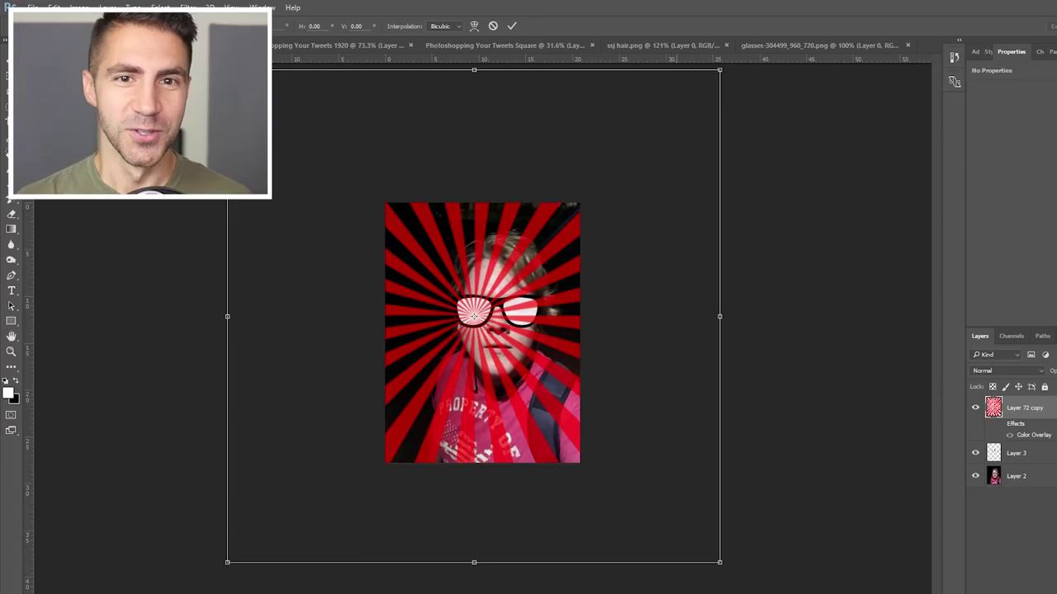
drag(720, 69, 512, 279)
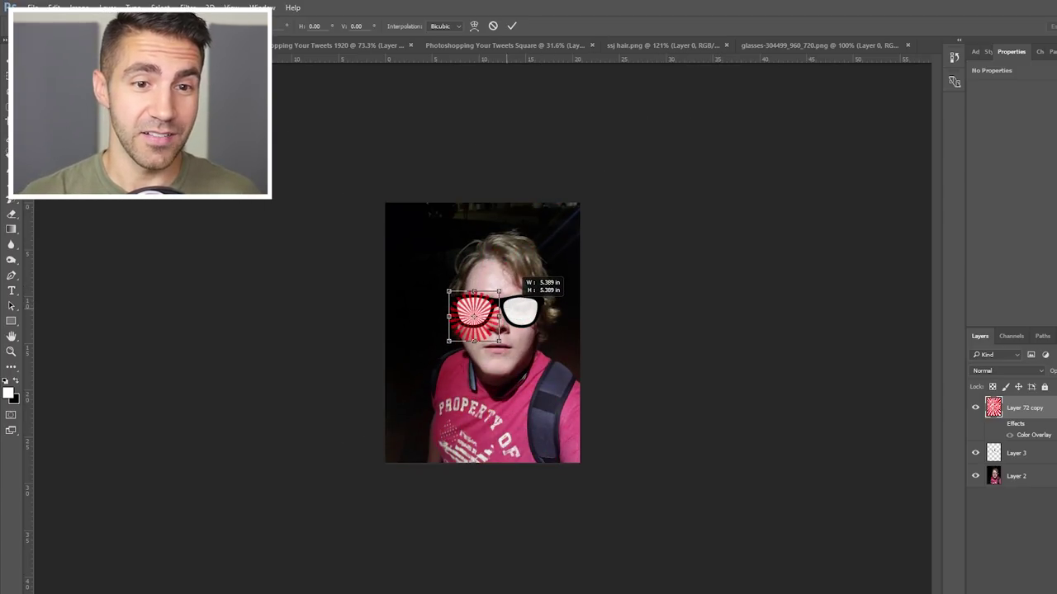
drag(511, 279, 500, 291)
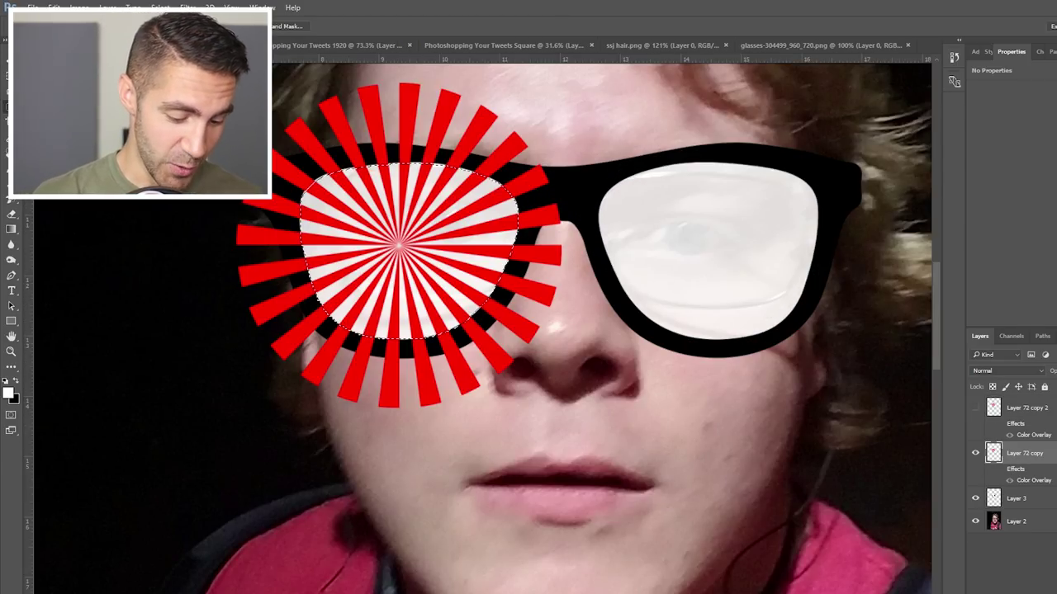
- Copy the sunburst into the left lens, hide the original, and place Layer 72 copy 2 over the right lens
key(ctrl+j)
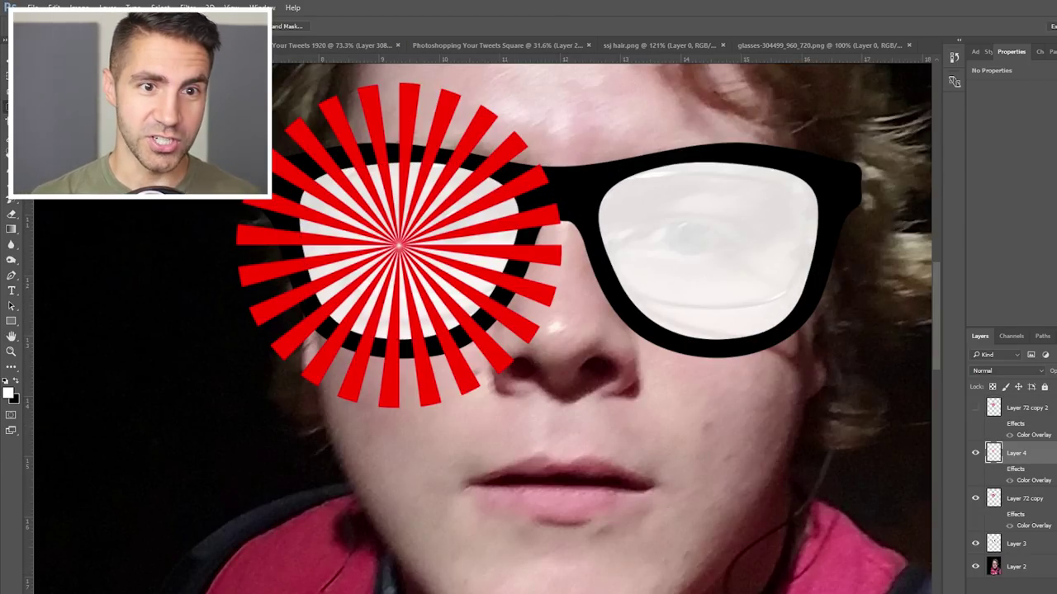
click(975, 499)
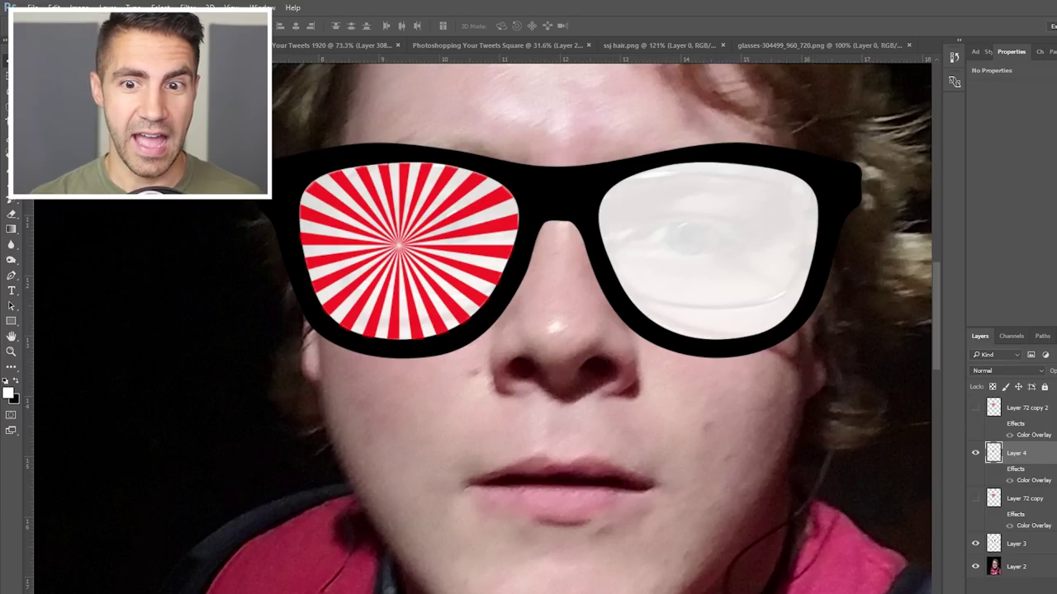
click(975, 408)
drag(844, 393, 851, 398)
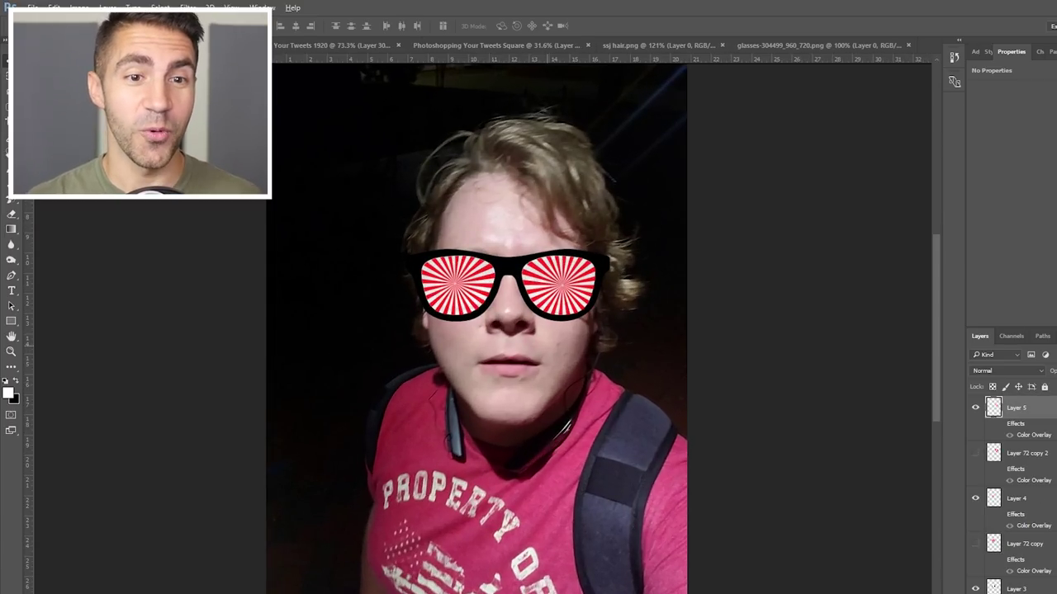
scroll(535, 340, up, 1)
scroll(535, 340, up, 1)
scroll(535, 340, up, 1)
scroll(535, 340, up, 1)
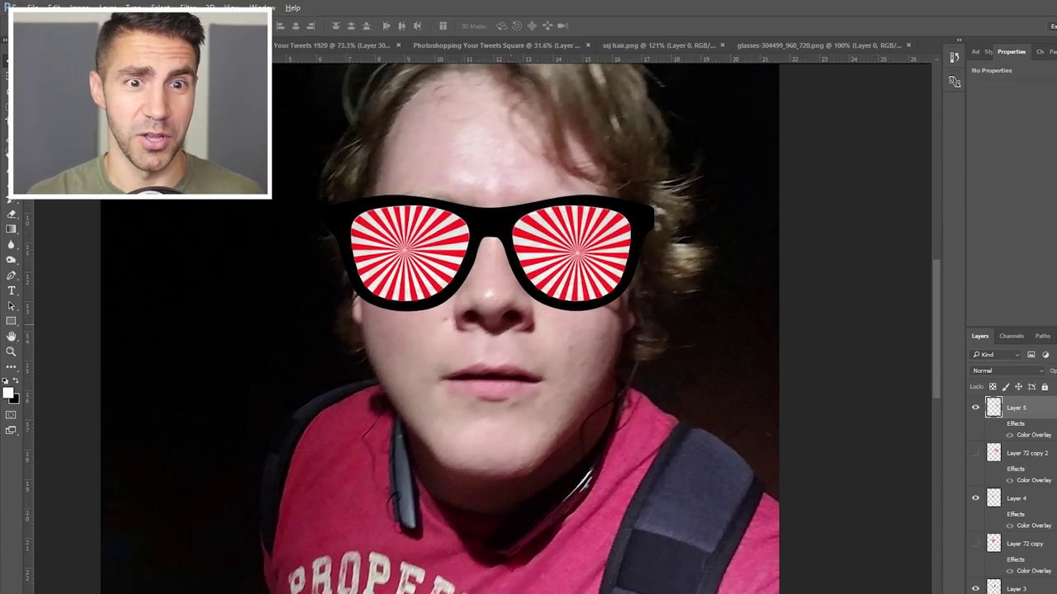
scroll(512, 330, down, 2)
scroll(512, 331, down, 1)
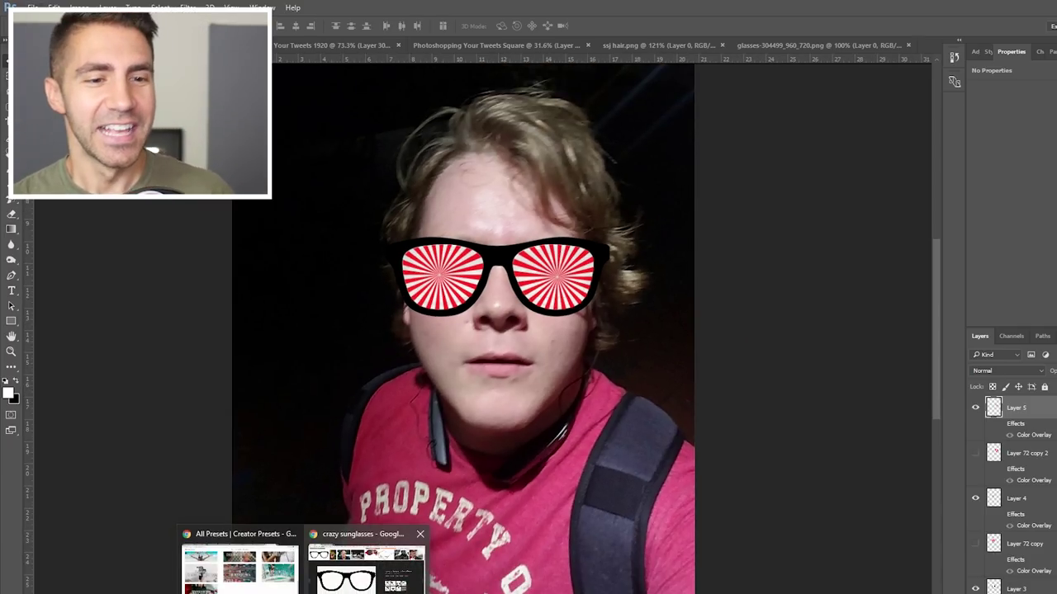
- Close the sunglasses preview and search Google Images for 'crazy cowboy hat'
click(364, 562)
key(Escape)
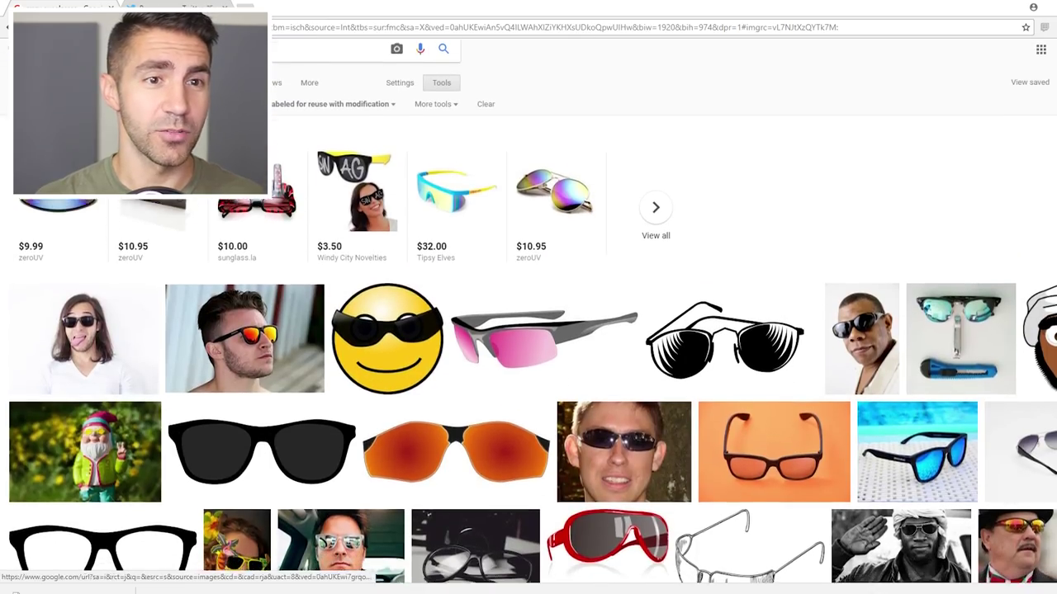
scroll(528, 330, down, 1)
scroll(528, 331, up, 1)
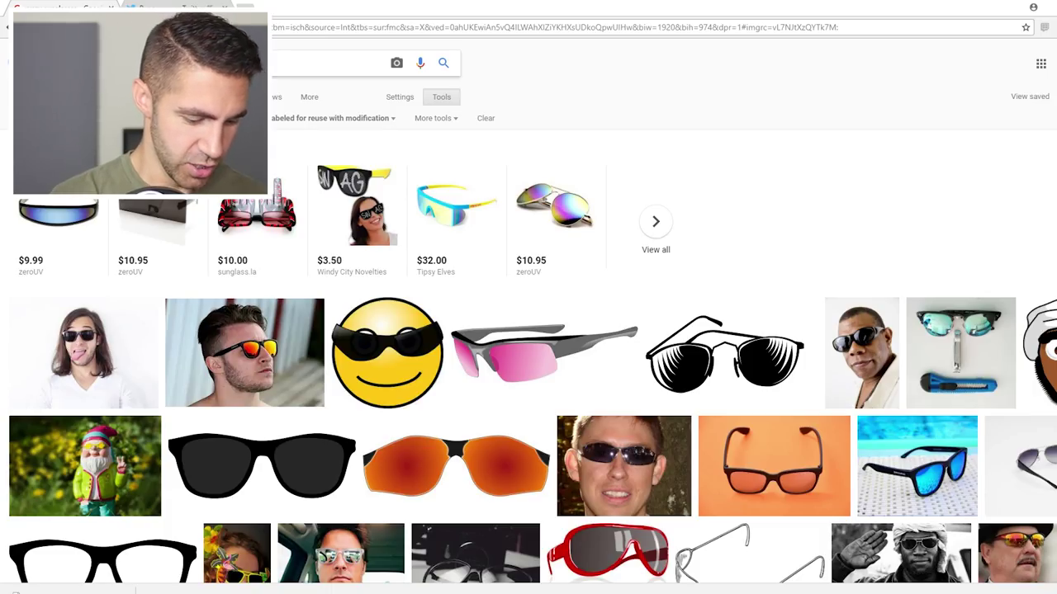
click(330, 63)
key(Return)
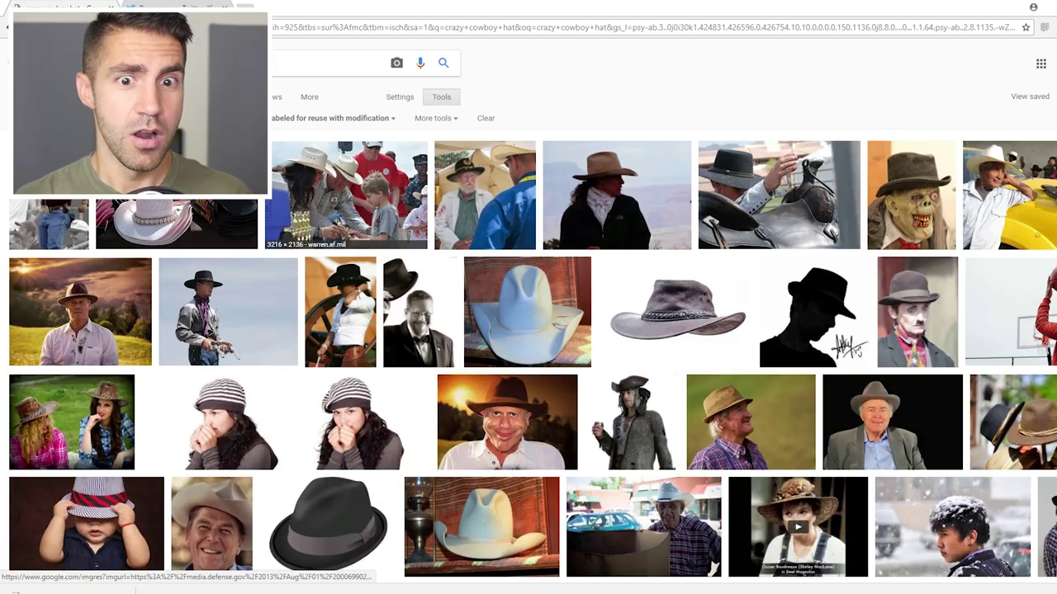
scroll(528, 347, down, 2)
scroll(529, 347, down, 2)
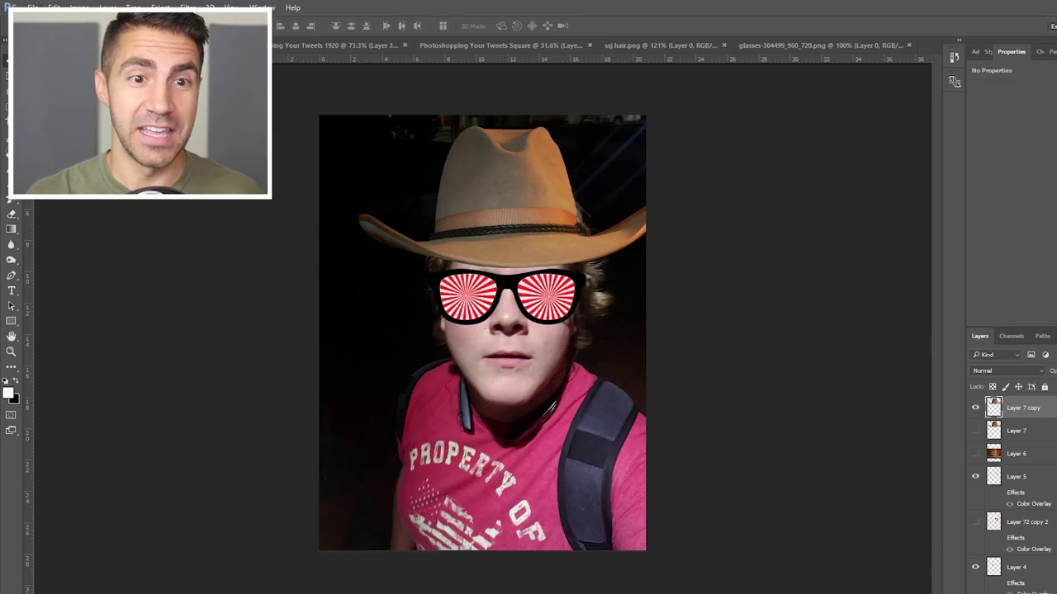
- Give the hat layer a ff004c Color Overlay, trying blend modes but keeping Normal
double_click(1042, 408)
click(696, 394)
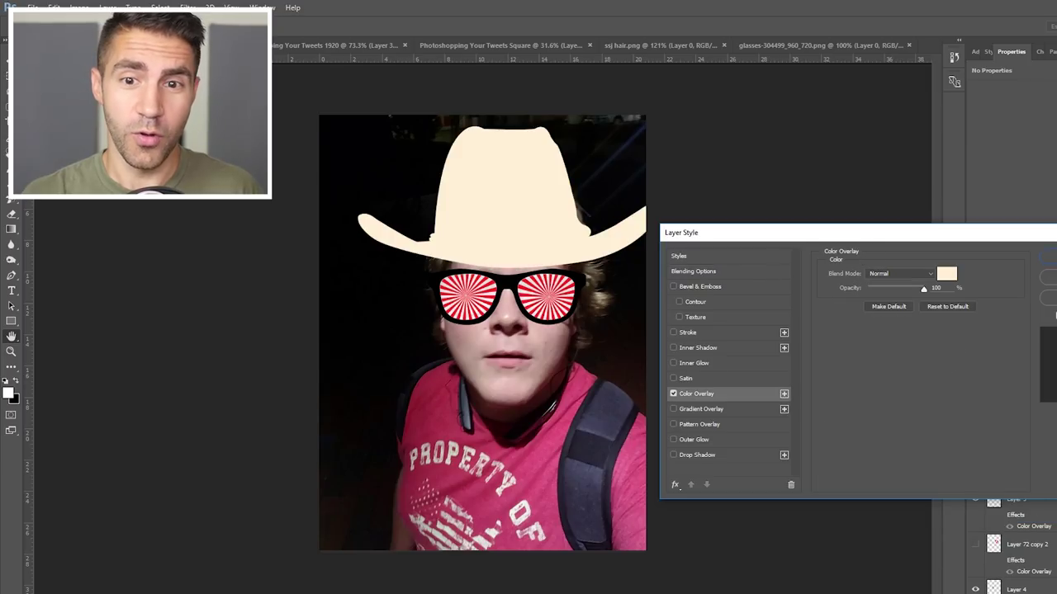
click(947, 274)
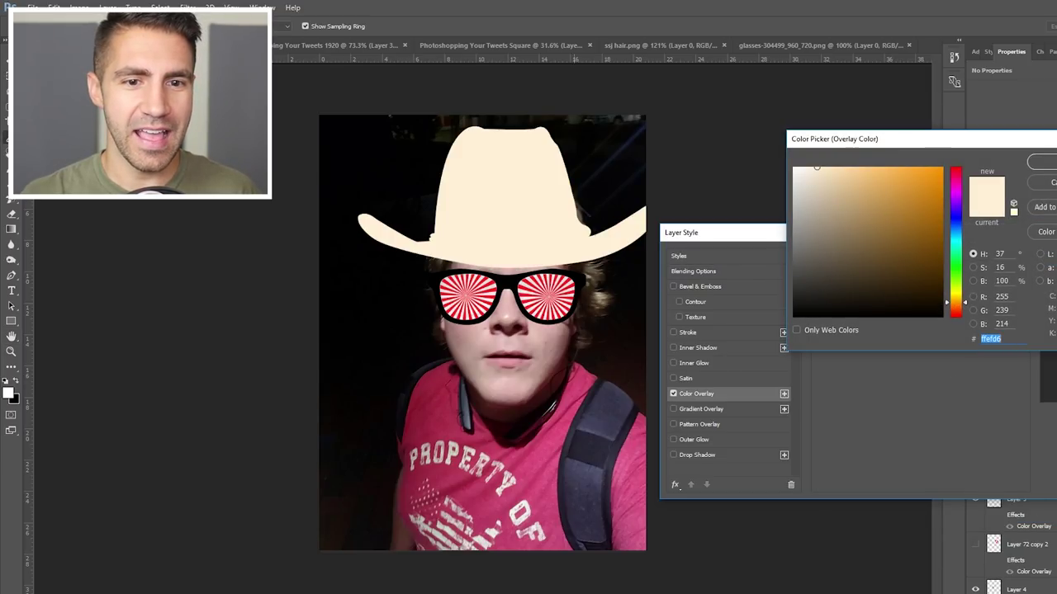
text(ff004c)
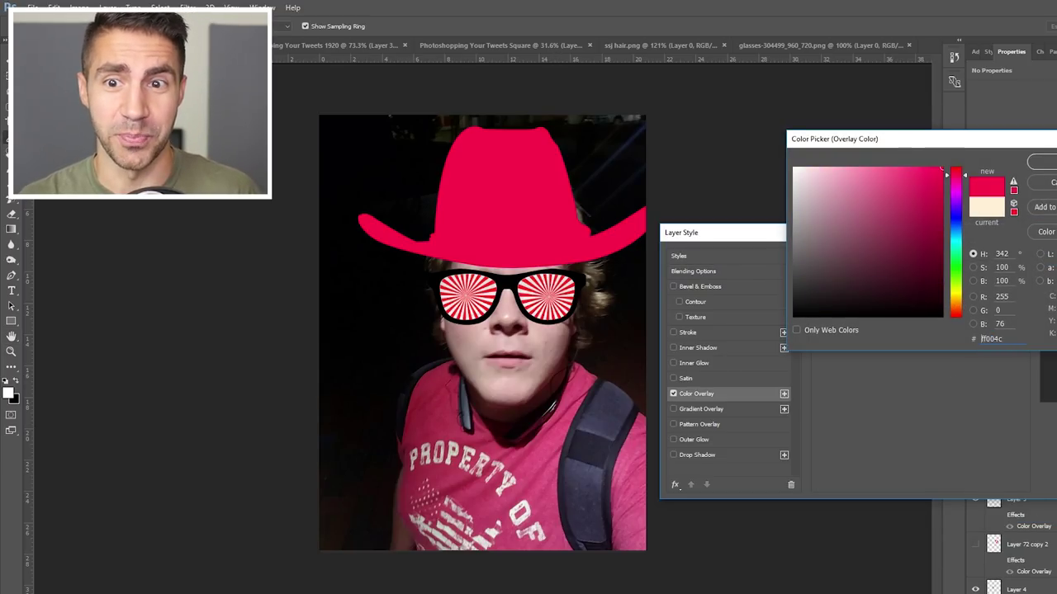
key(Return)
click(900, 273)
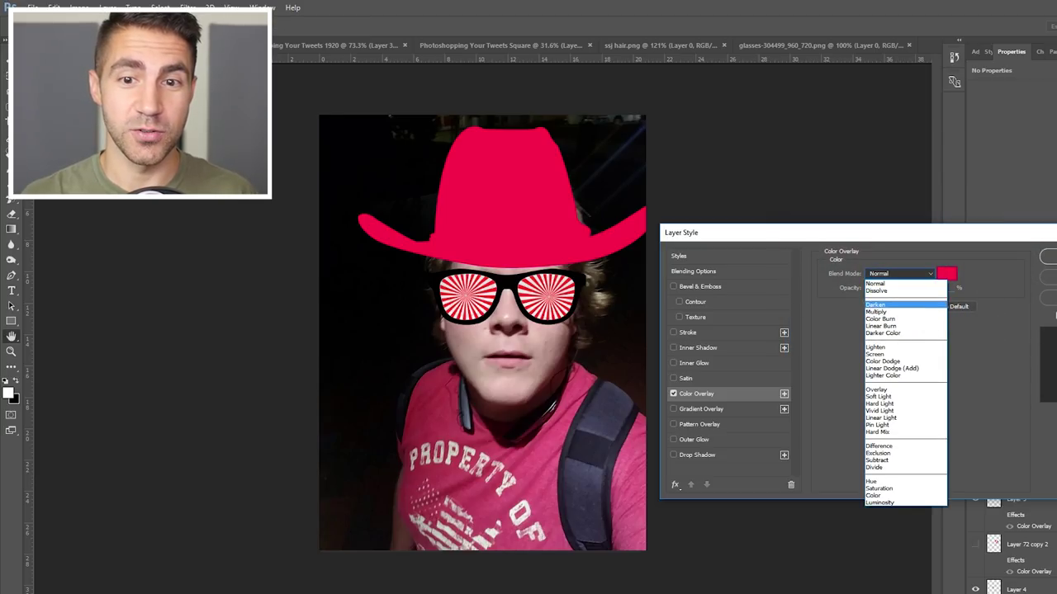
click(900, 305)
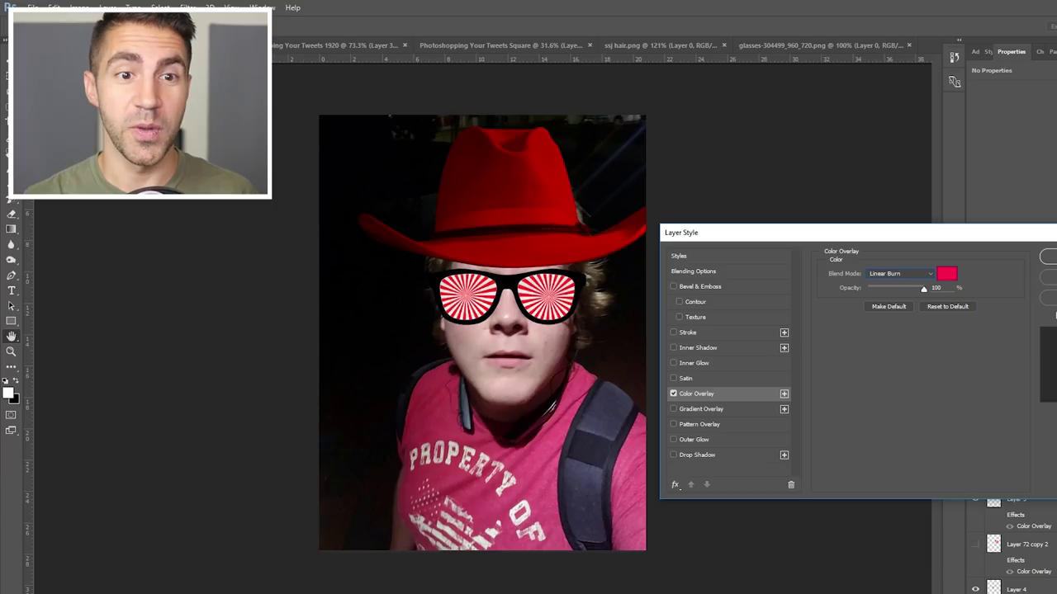
key(Down)
key(Down)
key(Down)
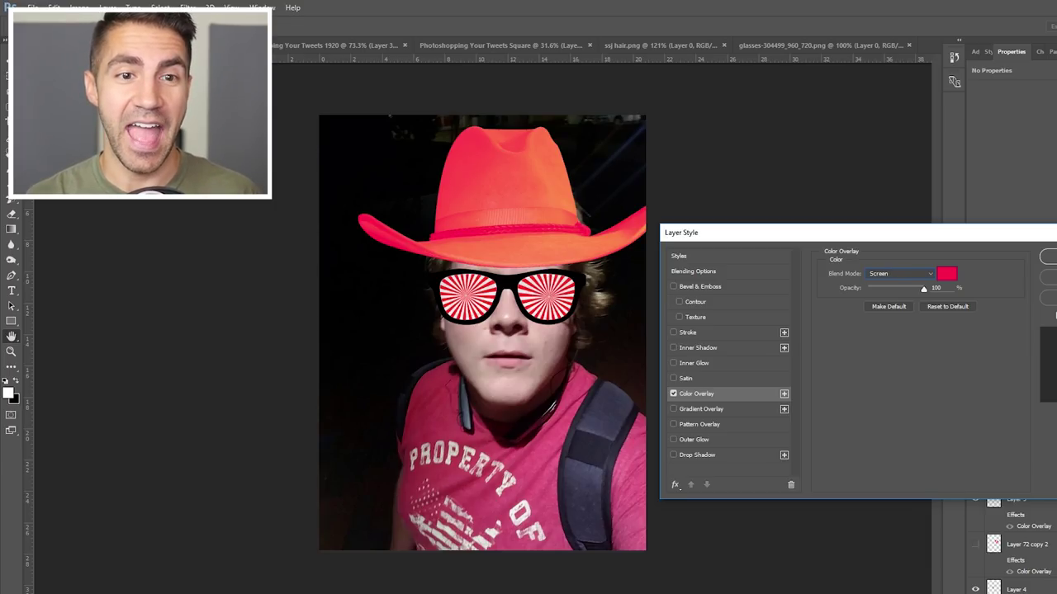
click(947, 306)
click(1047, 257)
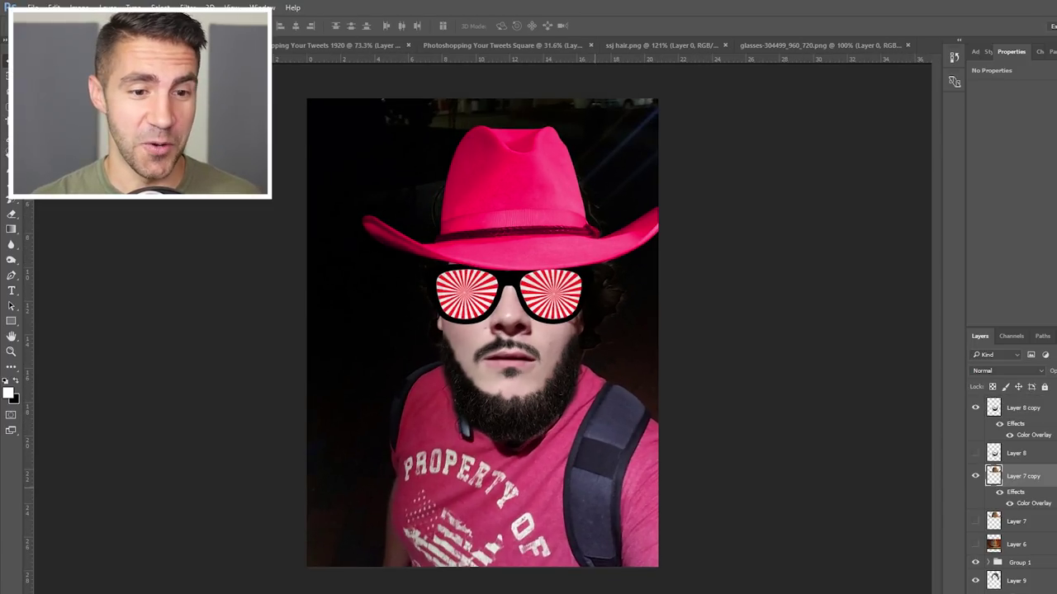
- Close the Muslim_Beard.JPG tab, preview a Randy Savage photo, and return to Photoshop
click(365, 569)
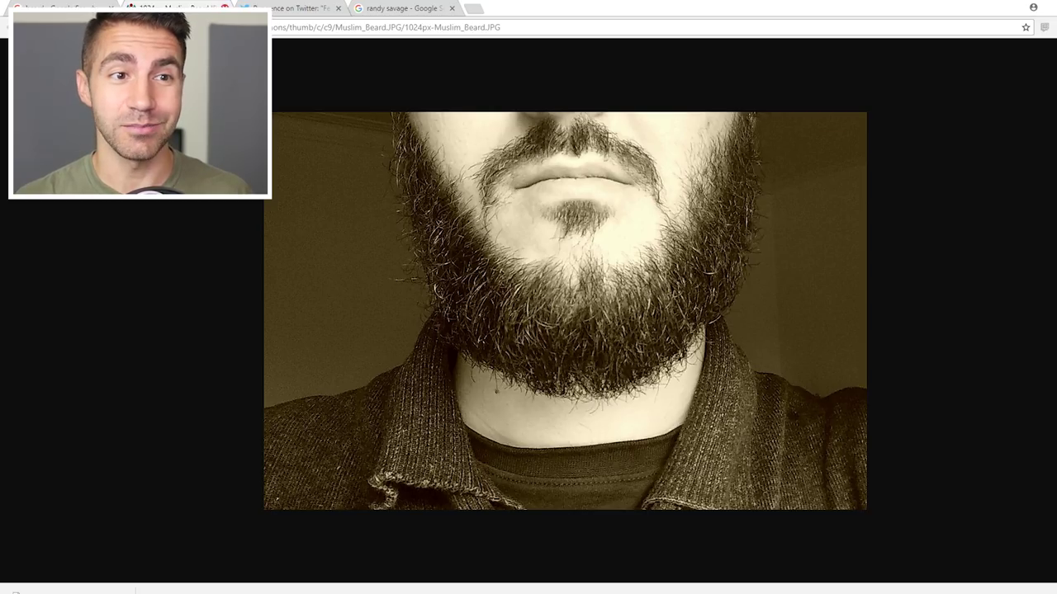
click(224, 7)
scroll(340, 155, up, 3)
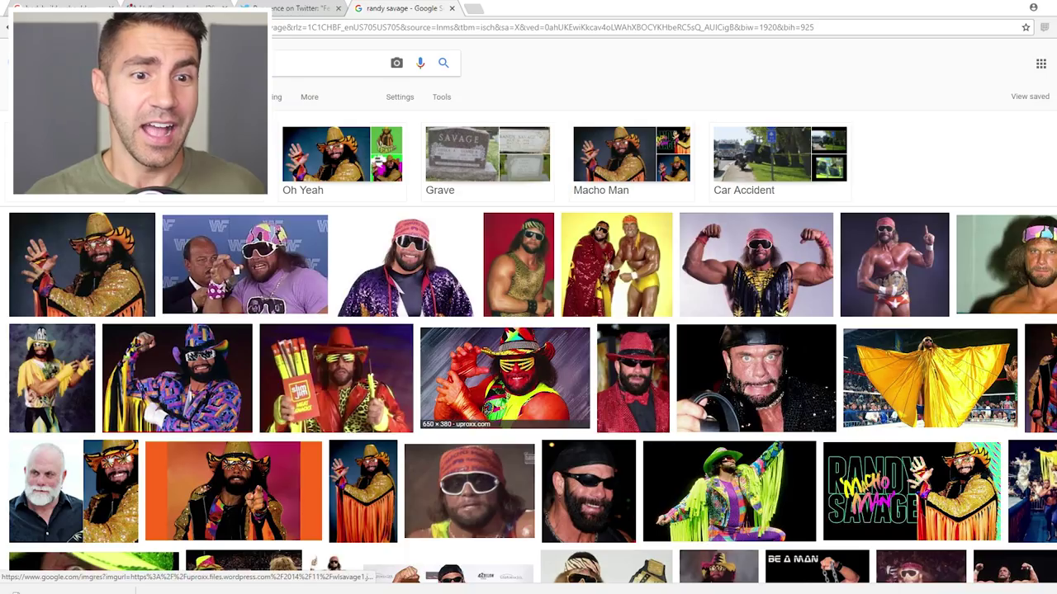
click(82, 264)
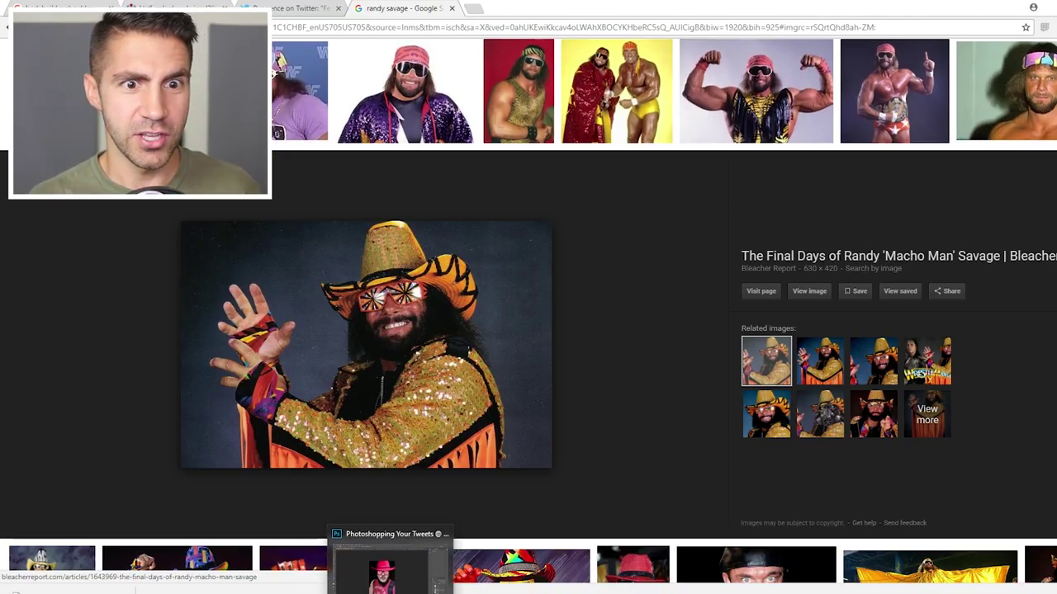
click(391, 557)
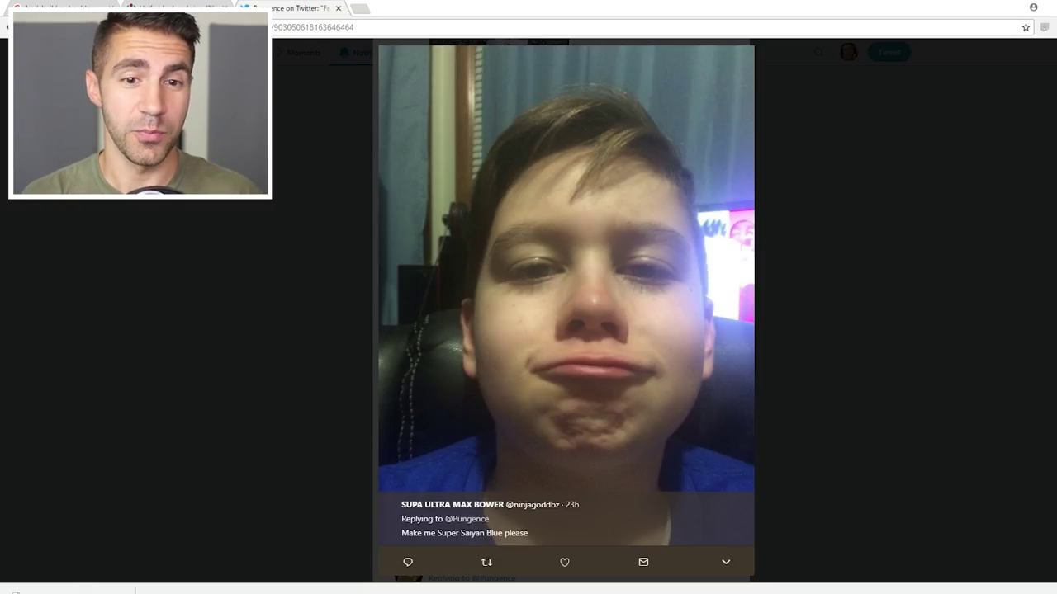
click(686, 388)
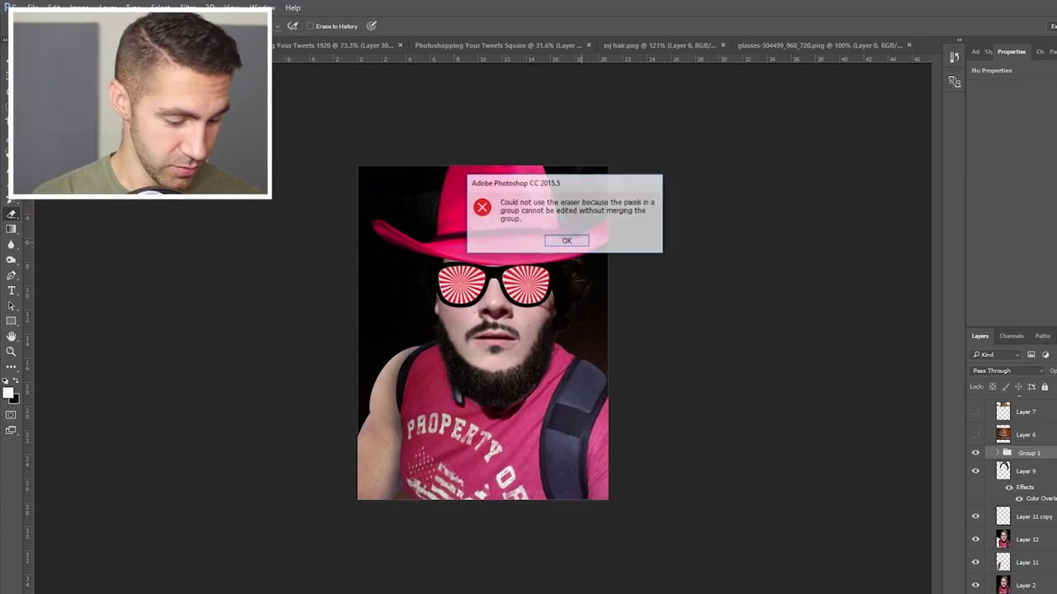
- Paste the boy's selfie and enlarge it to fill the canvas
key(Return)
key(ctrl+v)
key(ctrl+t)
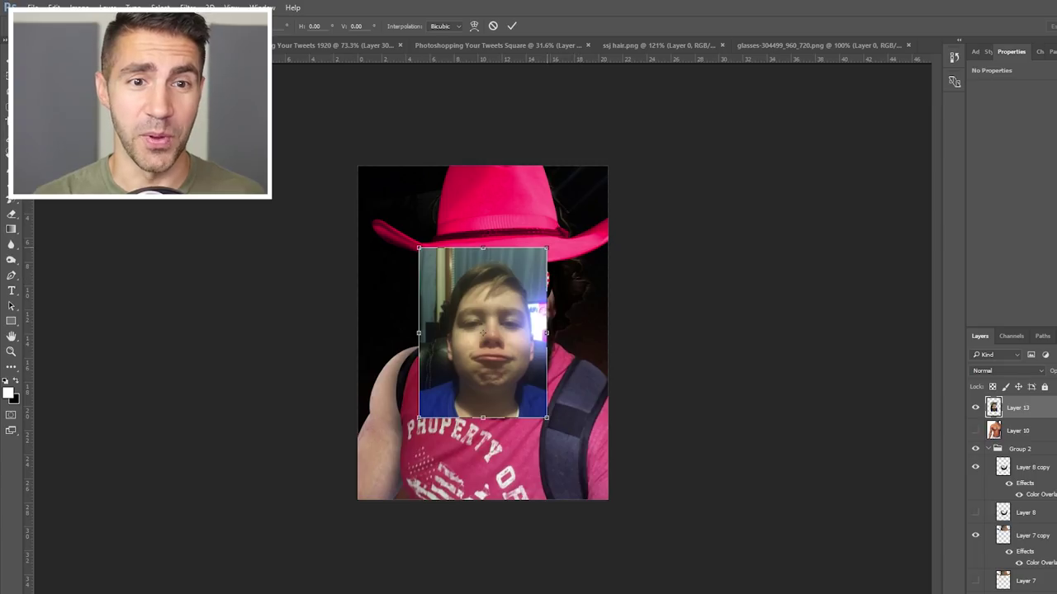
drag(545, 248, 610, 168)
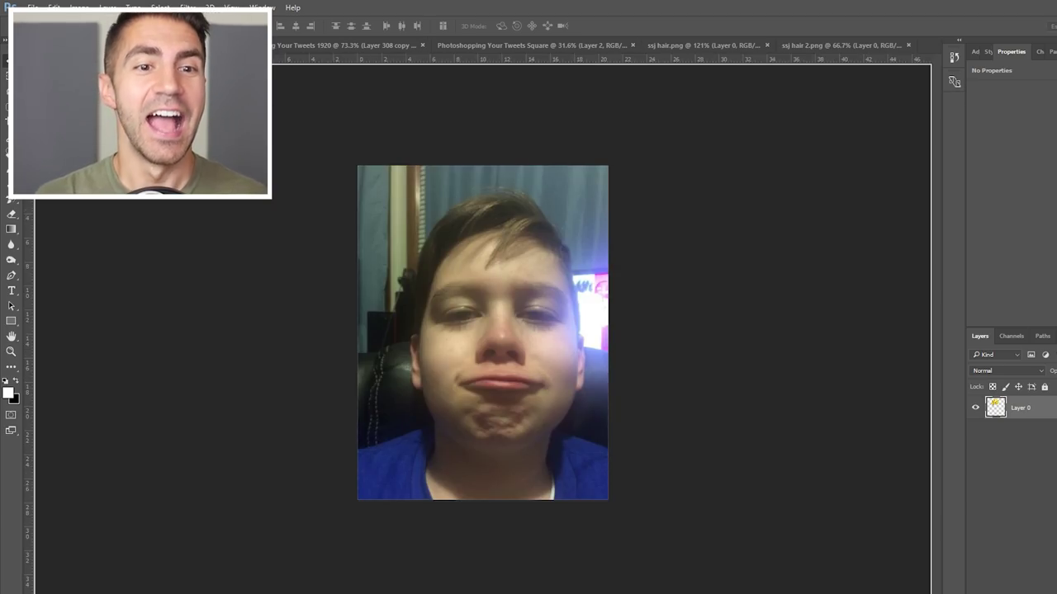
- Paste the spiky yellow hair, enlarging and moving it over the boy's head
key(ctrl+v)
key(ctrl+t)
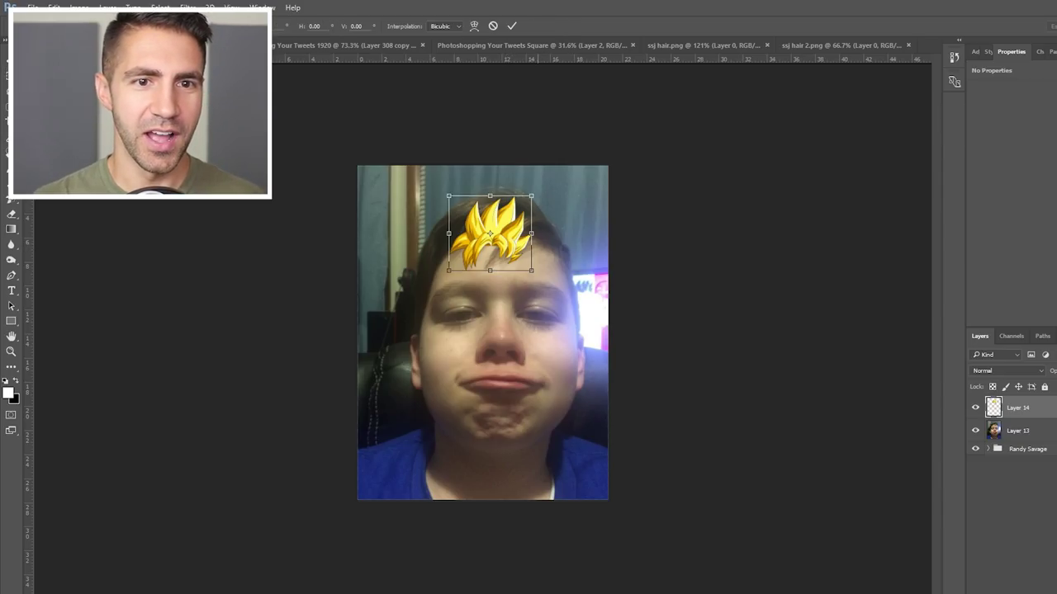
drag(531, 196, 665, 74)
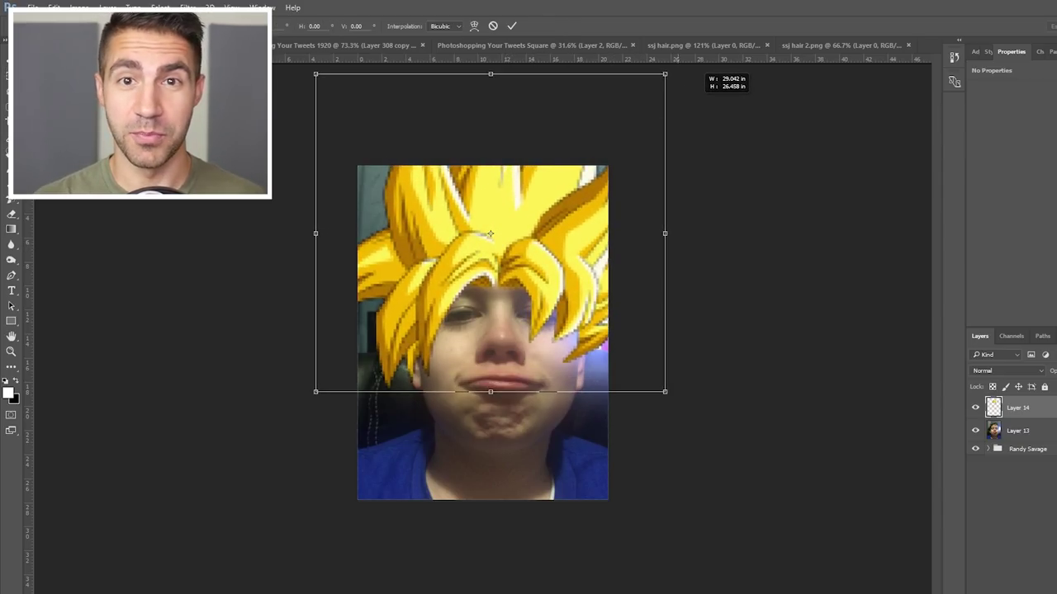
drag(490, 235, 493, 205)
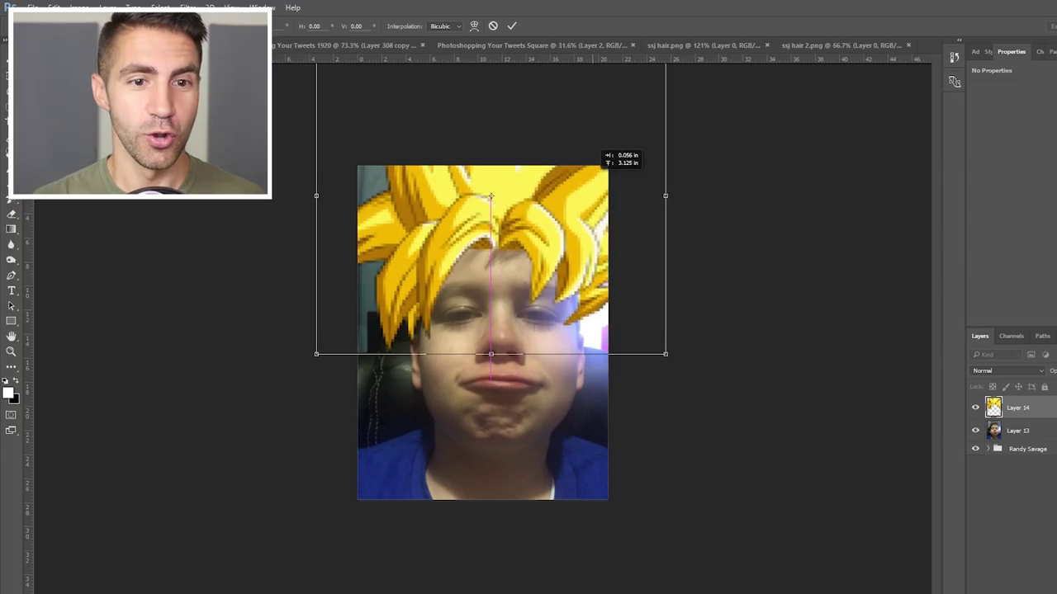
key(Return)
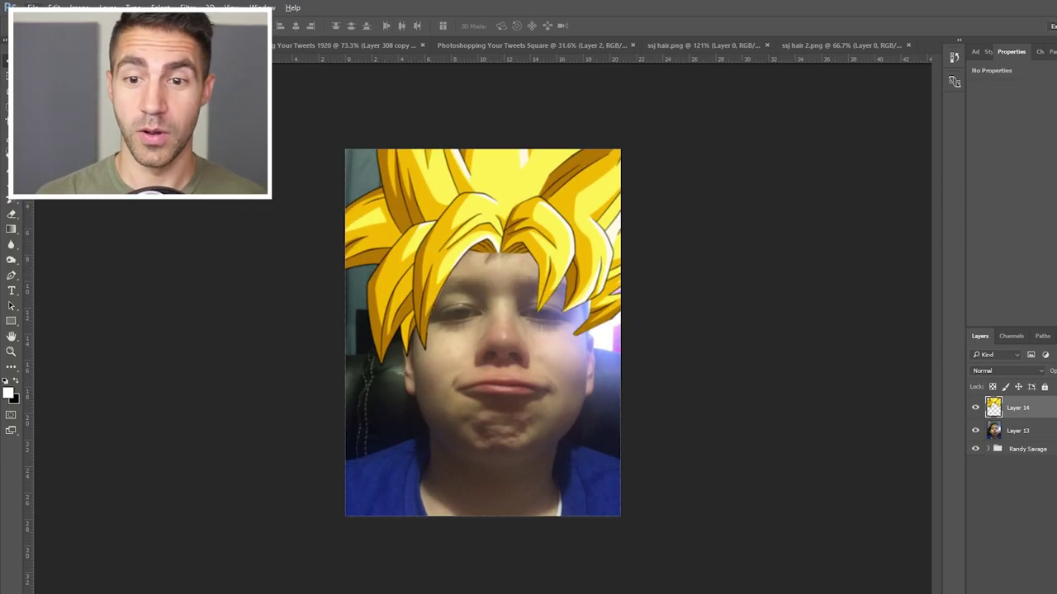
double_click(1040, 408)
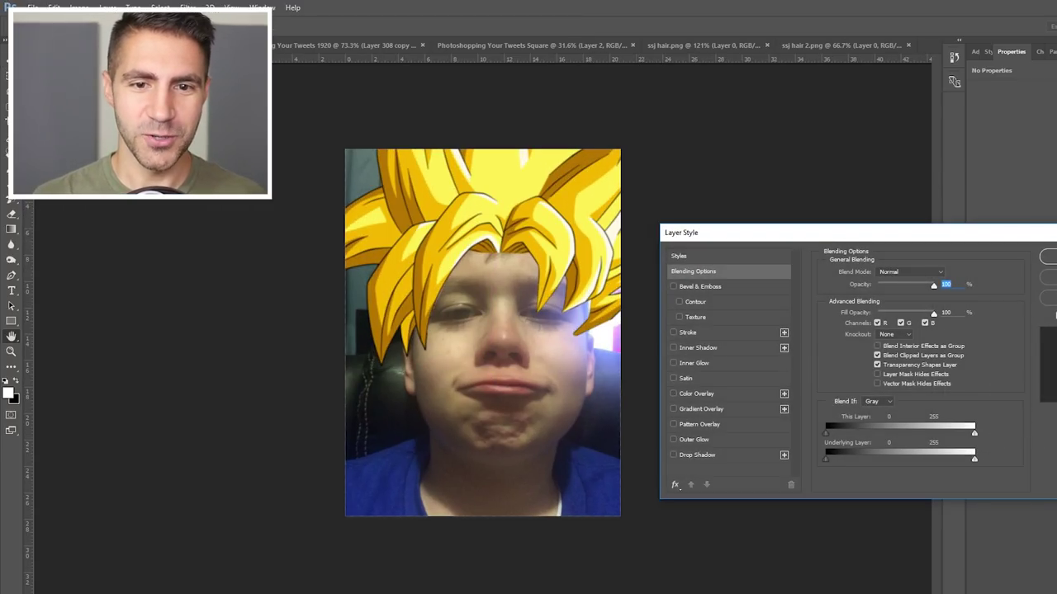
- Tint the hair with a light-blue Color Overlay (H 205, S 75, B 100), then zoom in
click(696, 394)
click(945, 271)
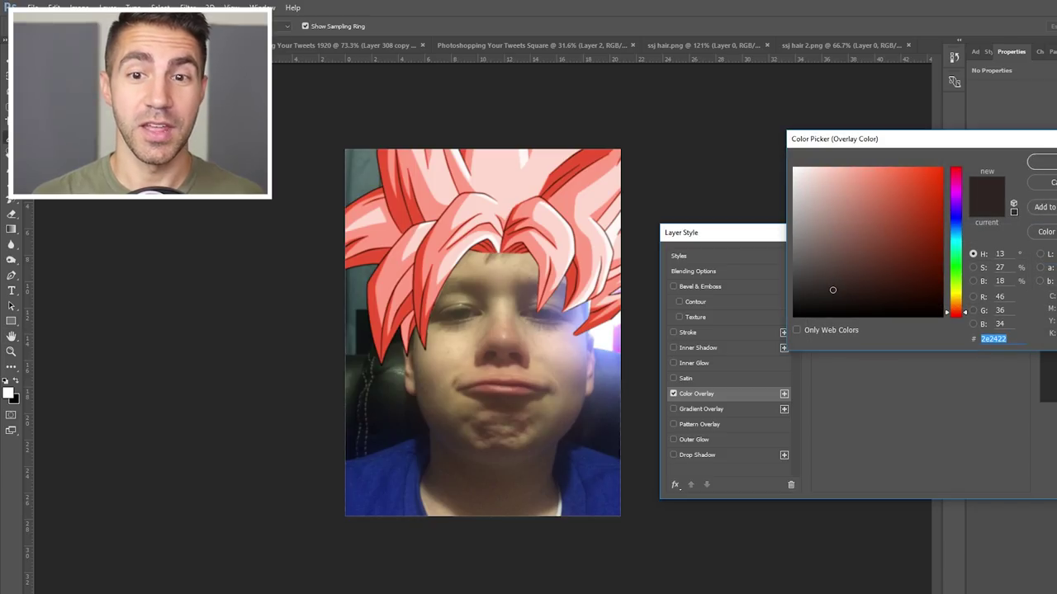
drag(955, 312, 955, 233)
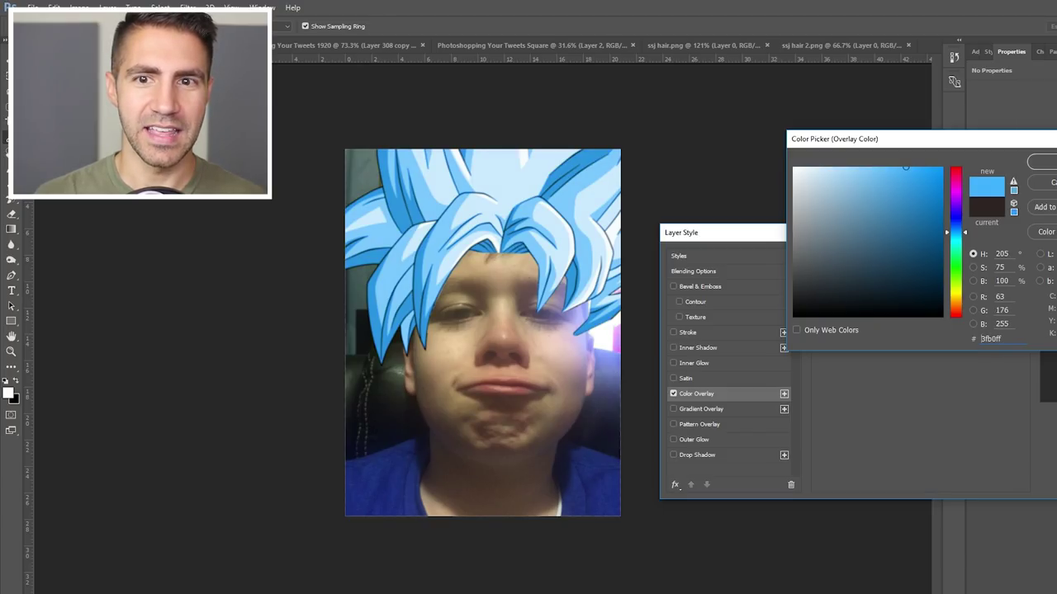
key(Return)
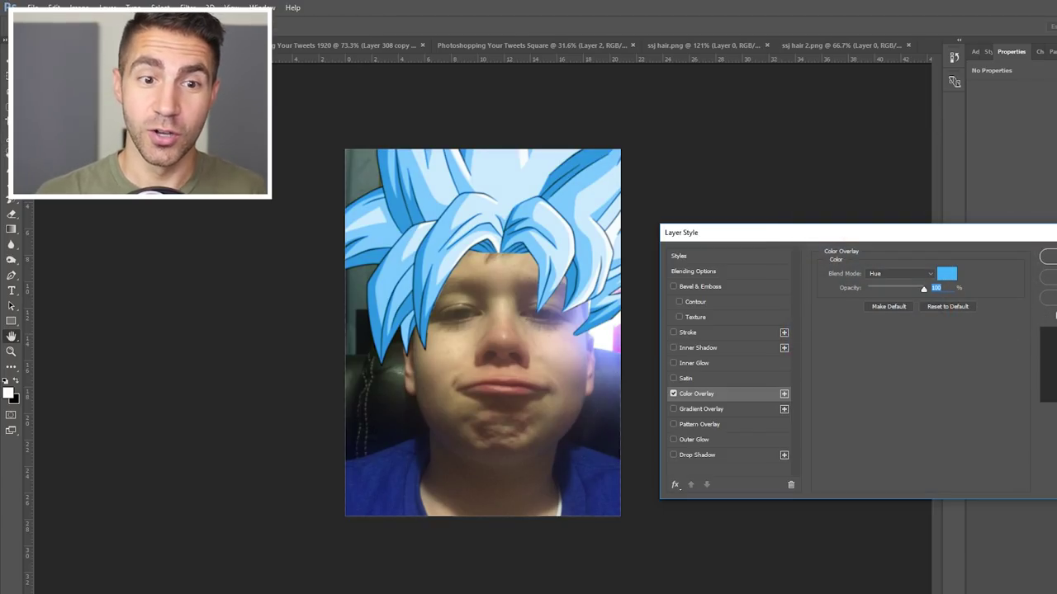
key(Return)
key(ctrl+minus)
key(ctrl+plus)
key(ctrl+plus)
key(ctrl+plus)
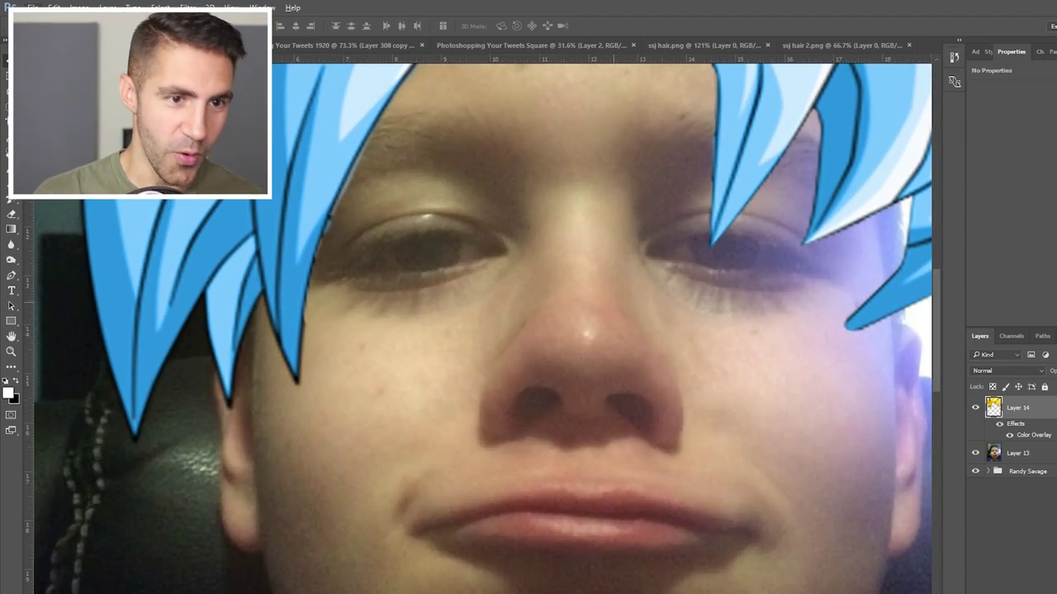
- Paint light-blue brush dots on both eyes on a new layer
key(ctrl+shift+alt+n)
key(b)
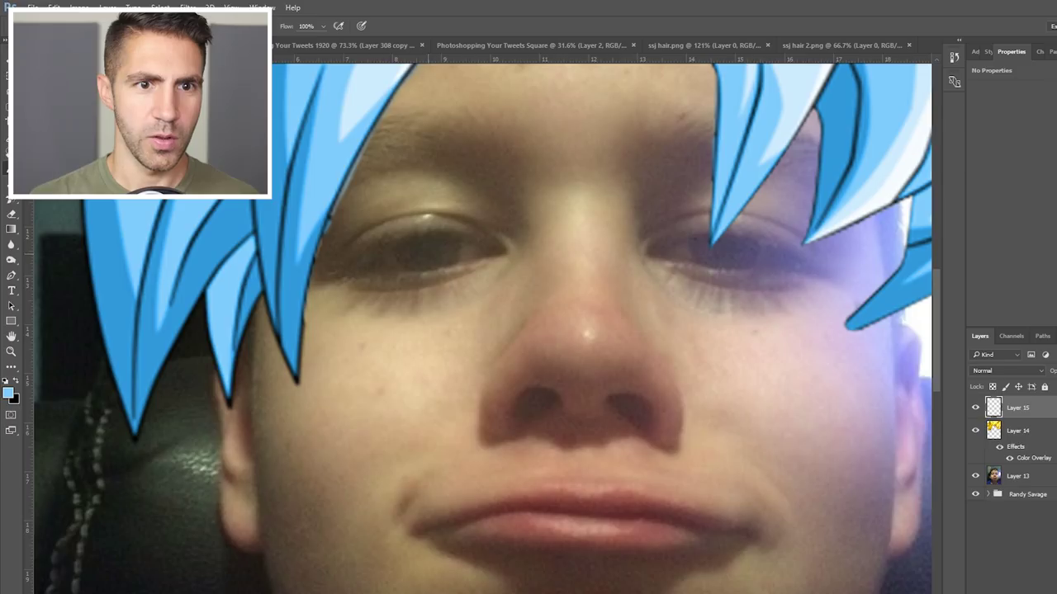
click(425, 252)
click(723, 254)
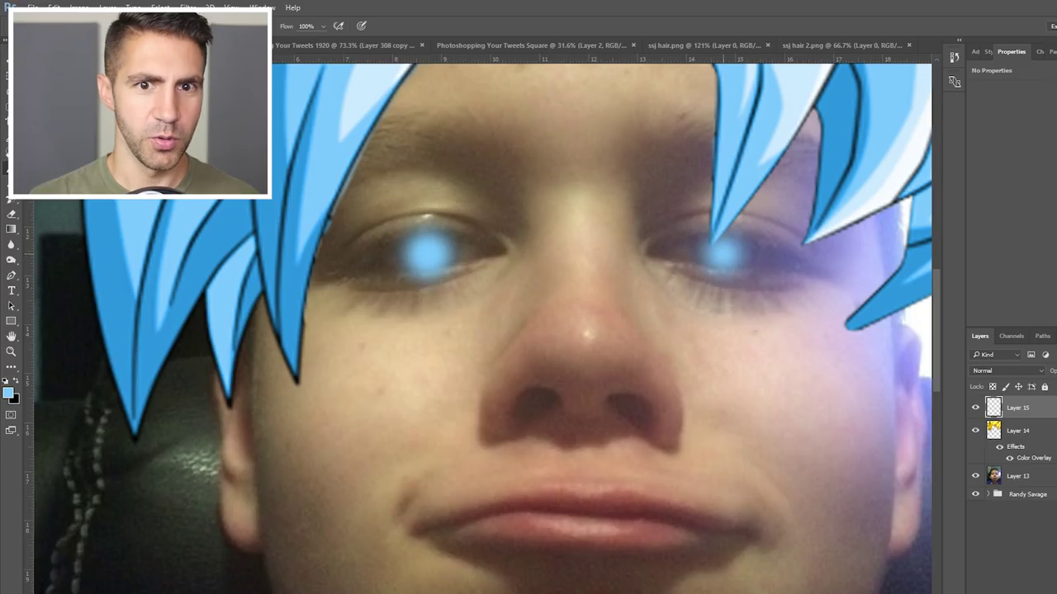
- Cycle the eye-glow layer's blend mode until the eyes glow, then zoom out
click(1006, 371)
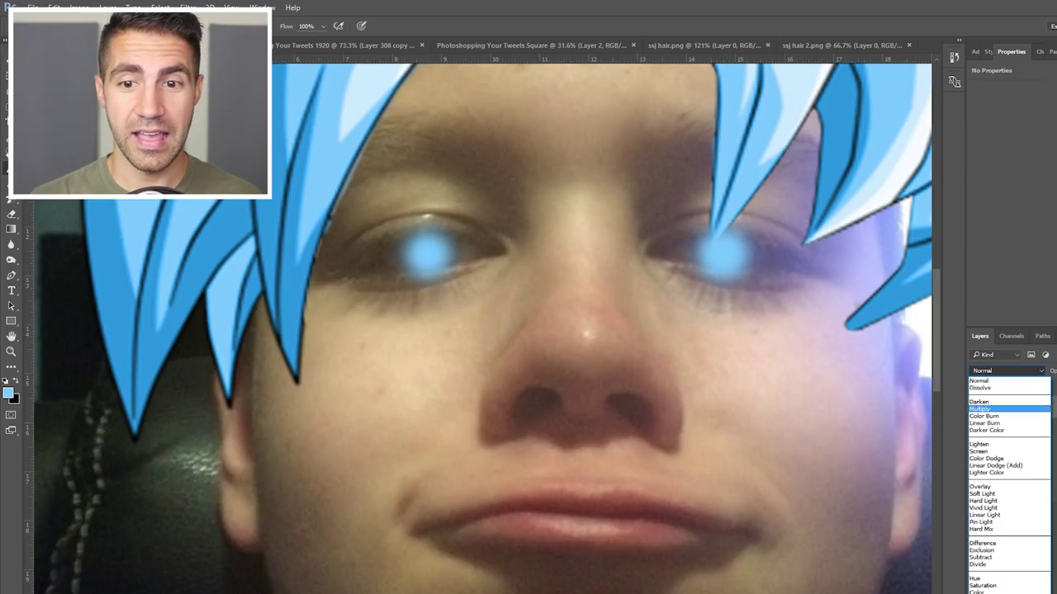
click(1003, 409)
key(Down)
key(Down)
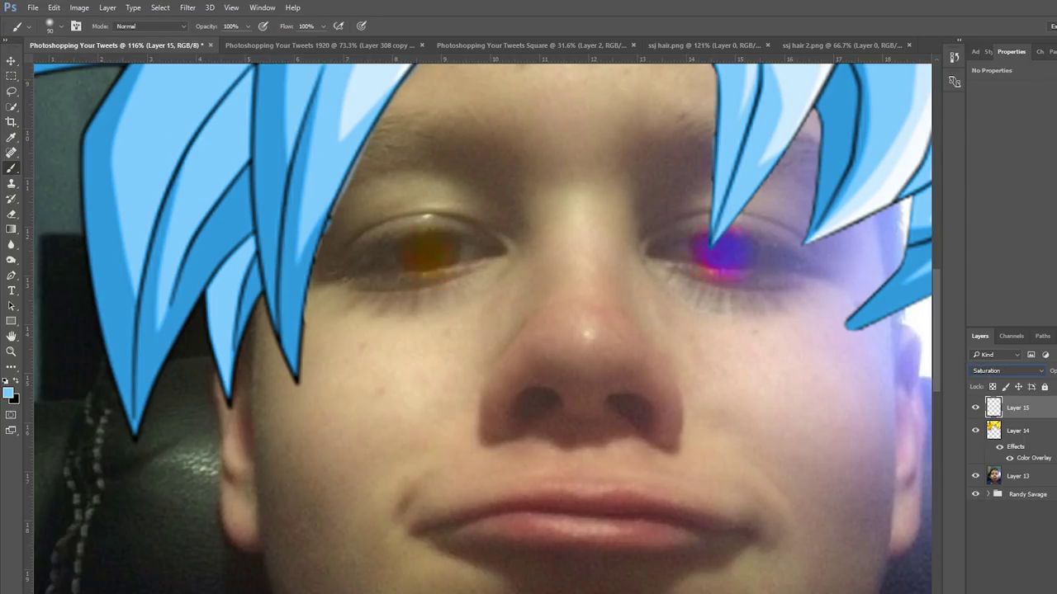
key(Down)
key(Down)
key(Down)
key(Down)
key(Down)
key(Down)
key(Down)
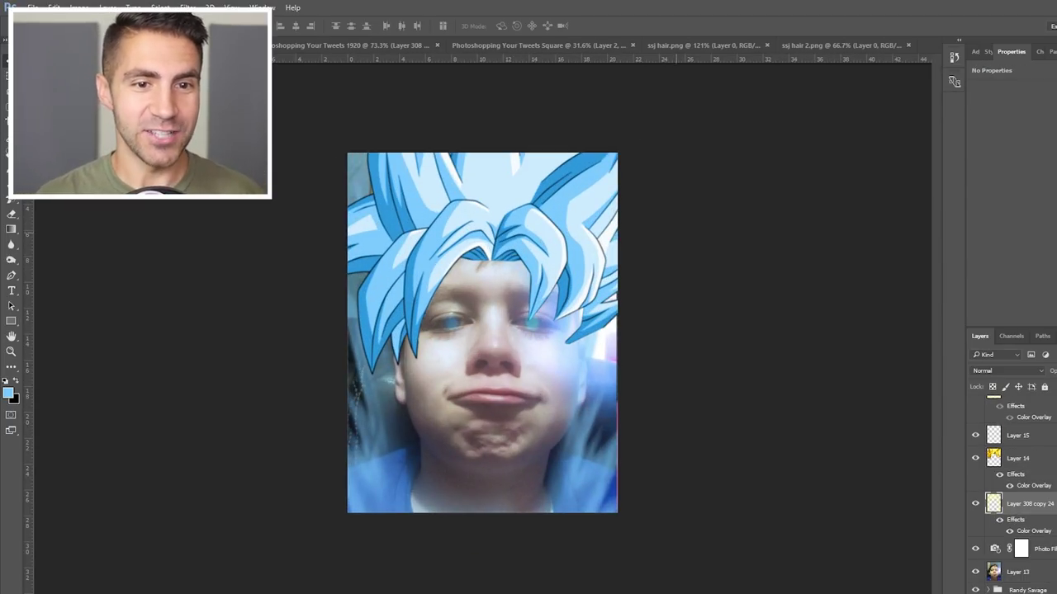
key(ctrl+minus)
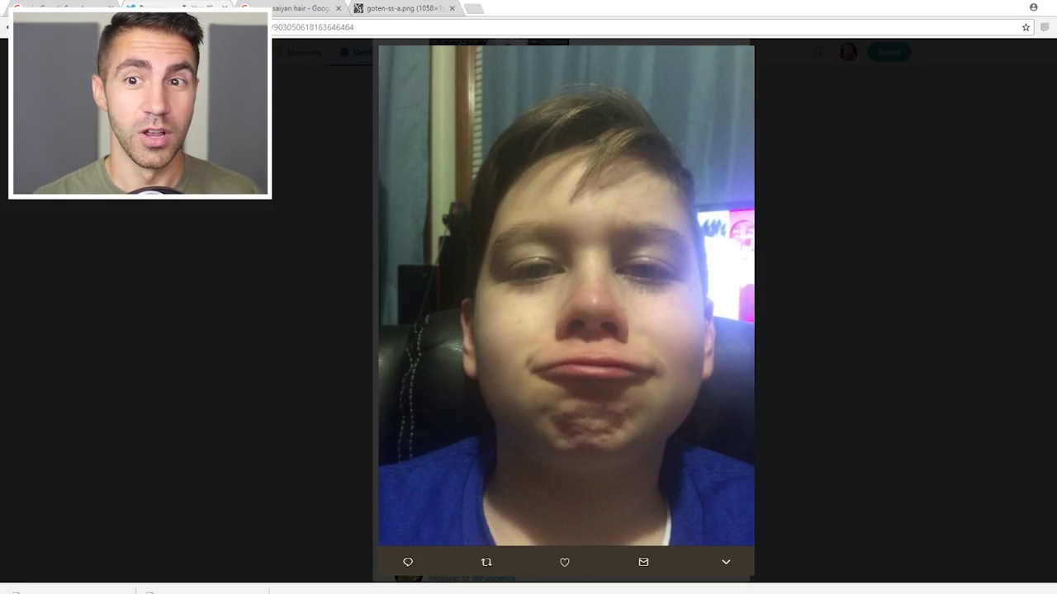
key(Escape)
scroll(561, 313, up, 2)
scroll(562, 314, up, 2)
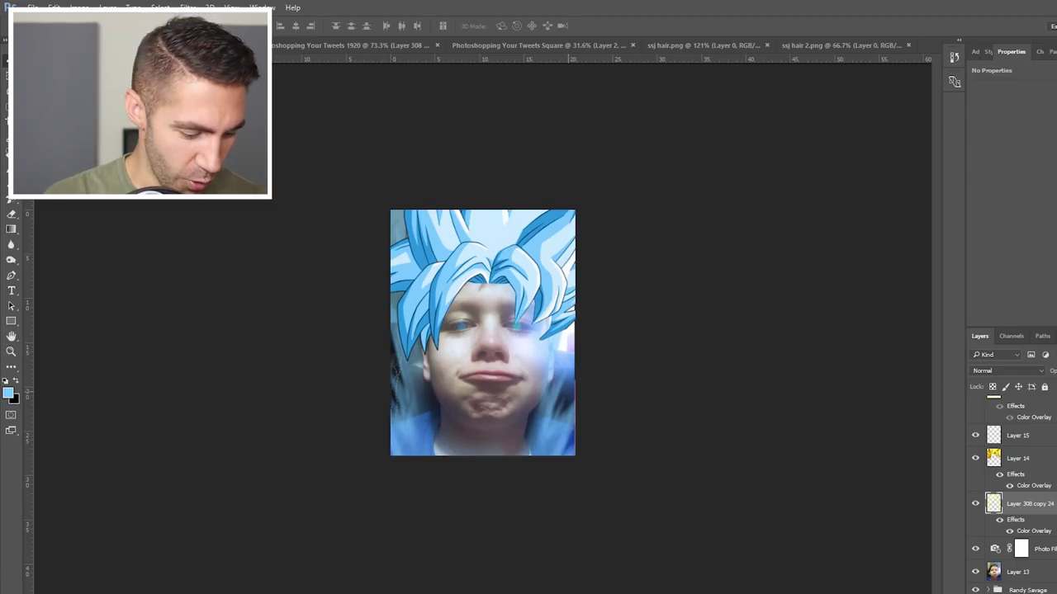
- Paste the suited man's black-and-white photo and enlarge it to fill the canvas
key(ctrl+v)
key(ctrl+plus)
key(ctrl+plus)
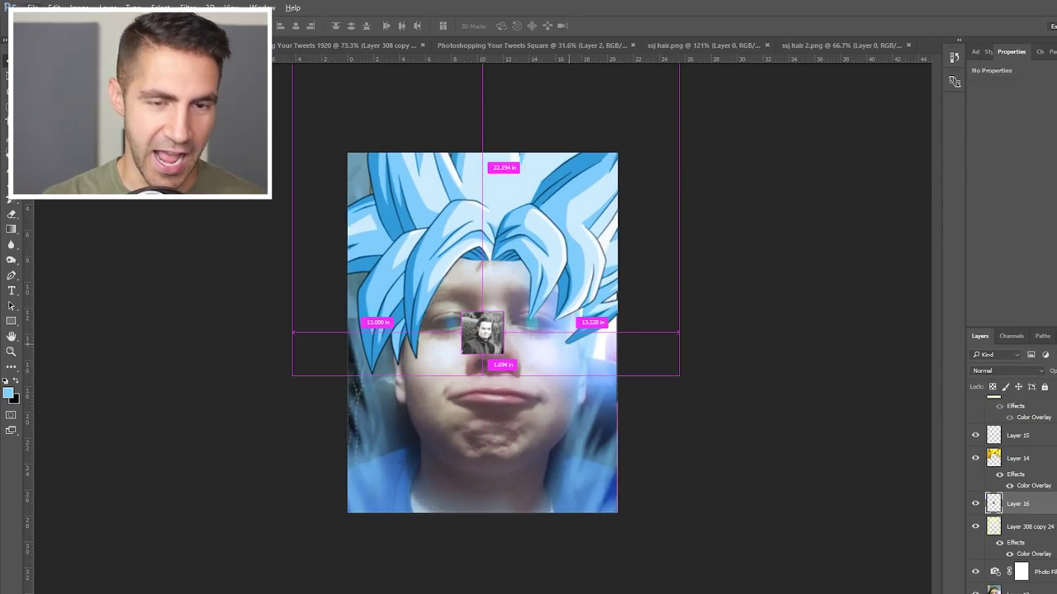
key(ctrl+t)
drag(504, 312, 716, 99)
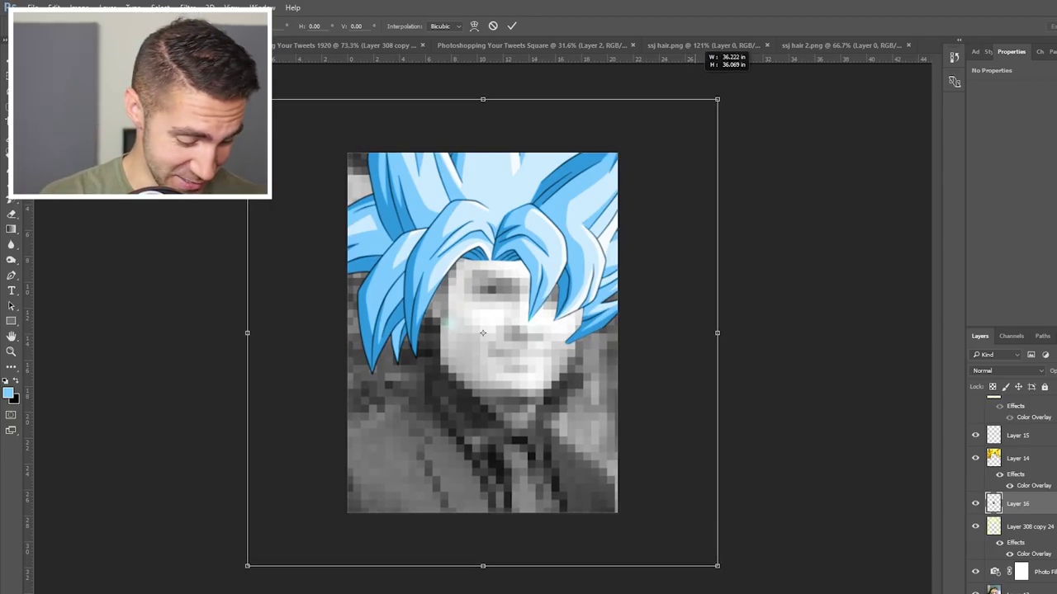
key(Return)
- Align the man's face under the blue hair and move his layer below the Photo Filter
drag(614, 216, 617, 201)
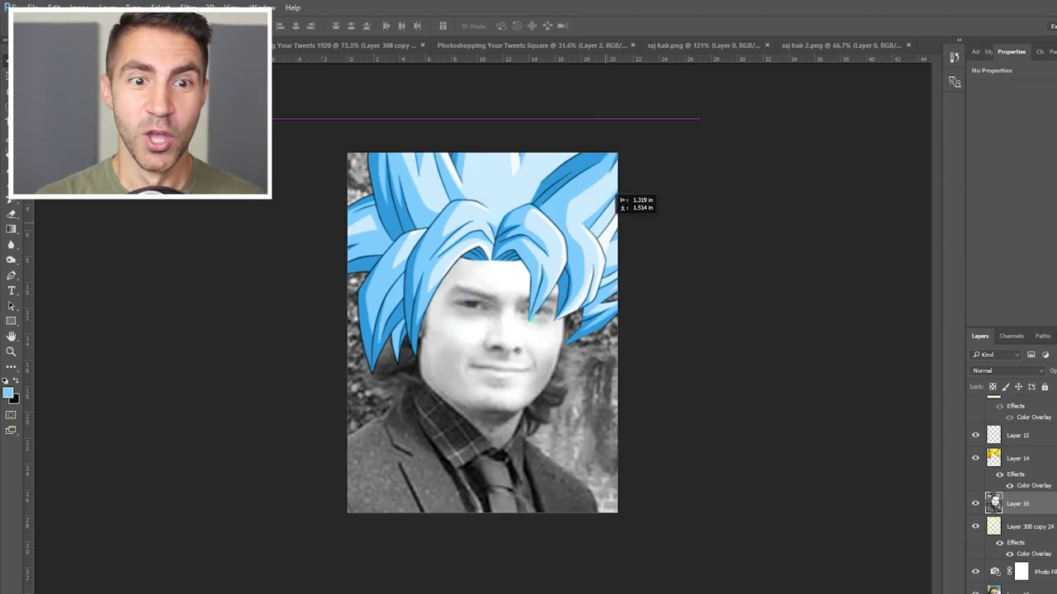
drag(689, 281, 683, 278)
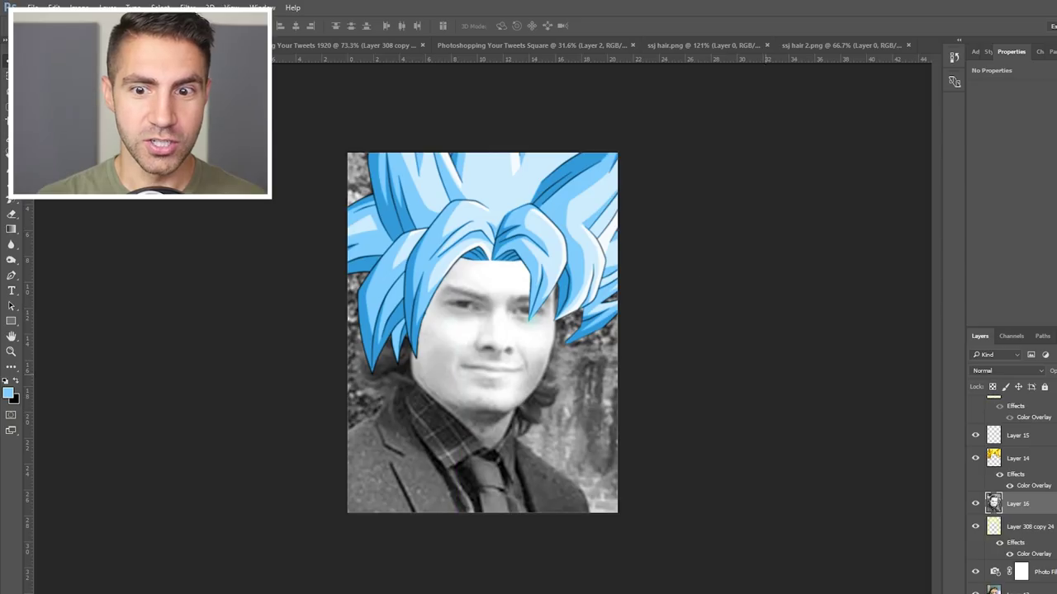
drag(1017, 504, 1018, 570)
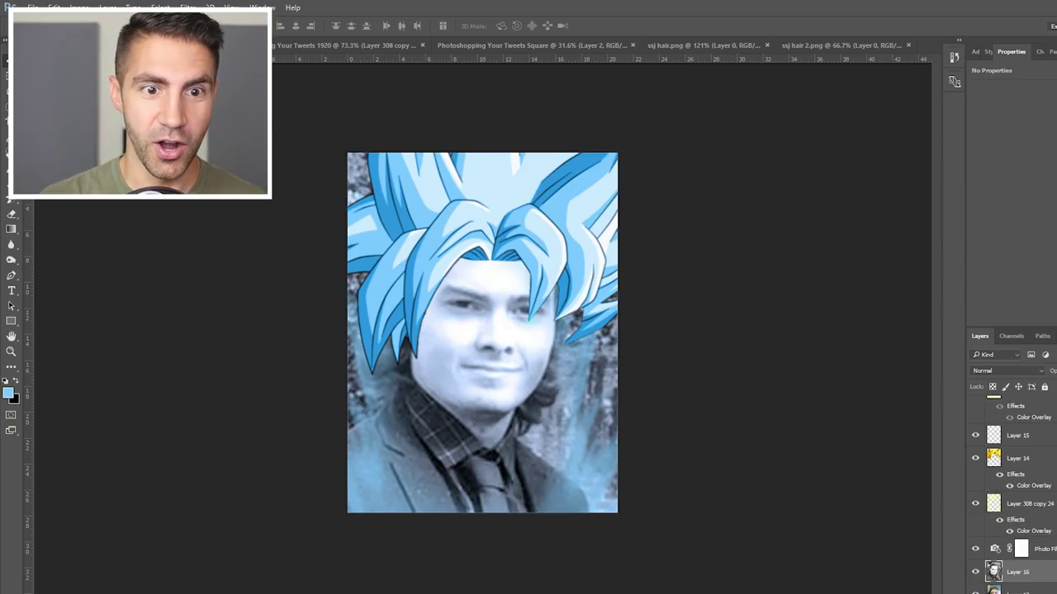
key(ctrl+minus)
key(ctrl+plus)
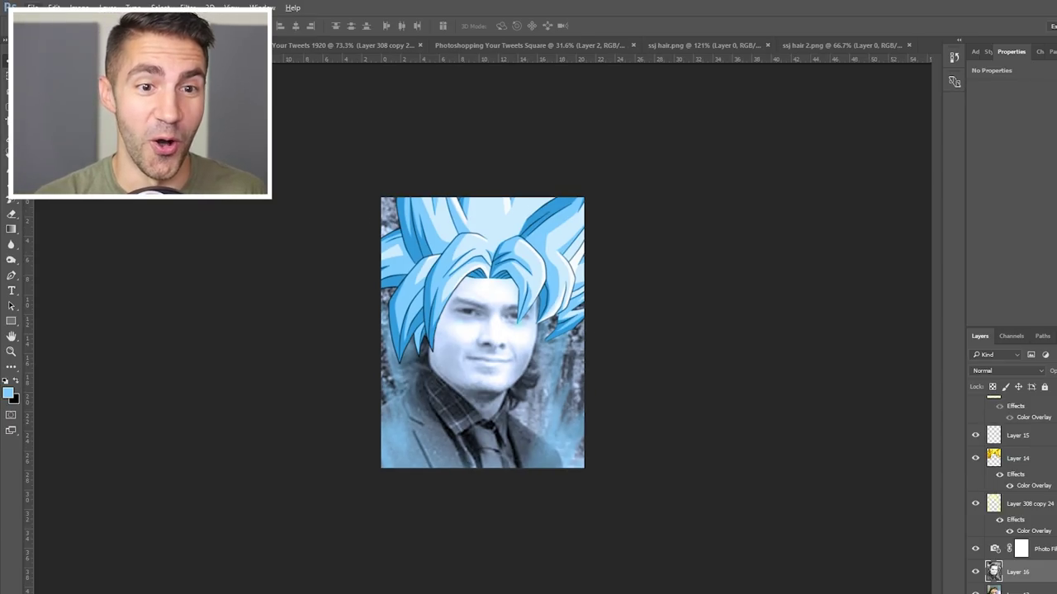
click(366, 568)
- Enlarge the Super Saiyan potato drawing in the reply and copy the image
key(Escape)
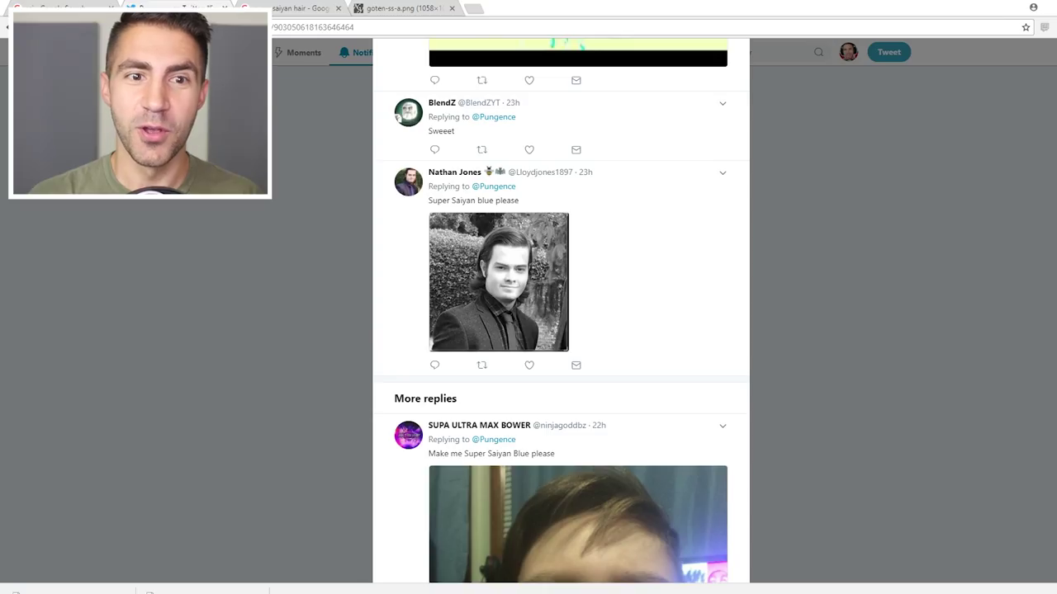
scroll(562, 311, up, 2)
scroll(561, 312, up, 2)
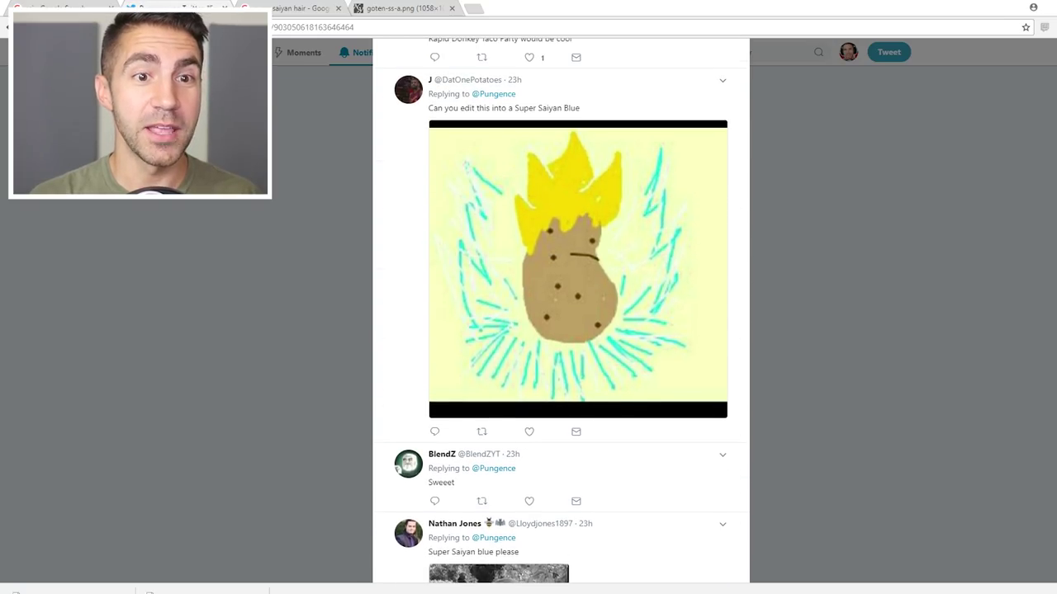
click(578, 271)
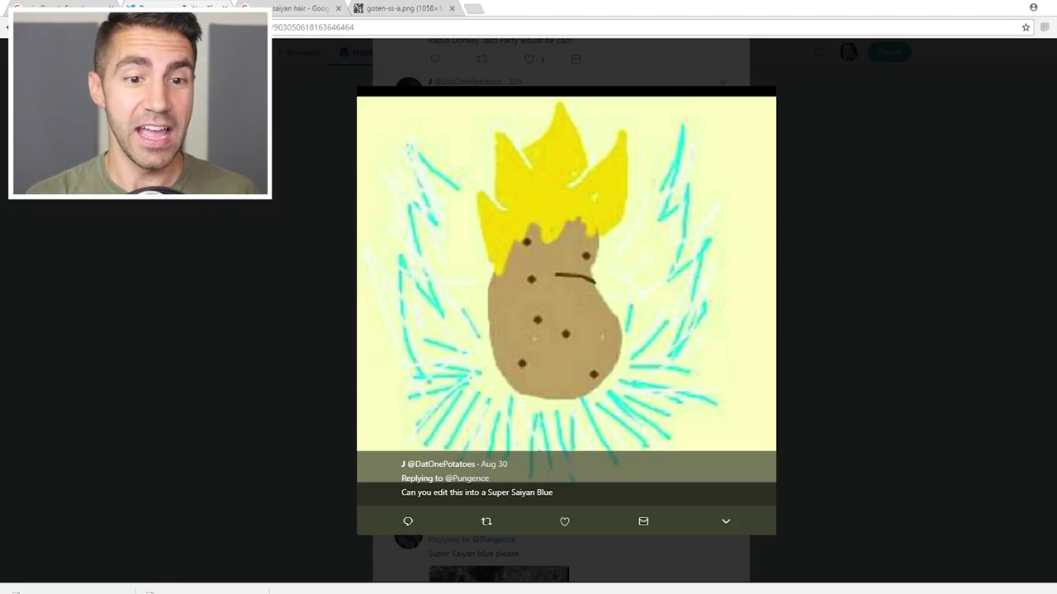
right_click(614, 343)
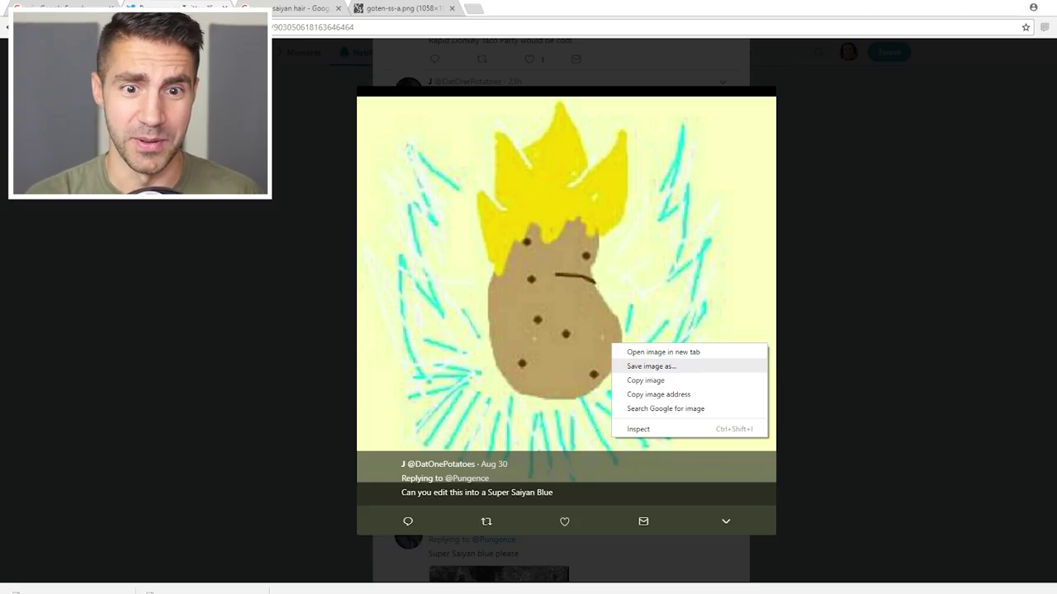
click(652, 377)
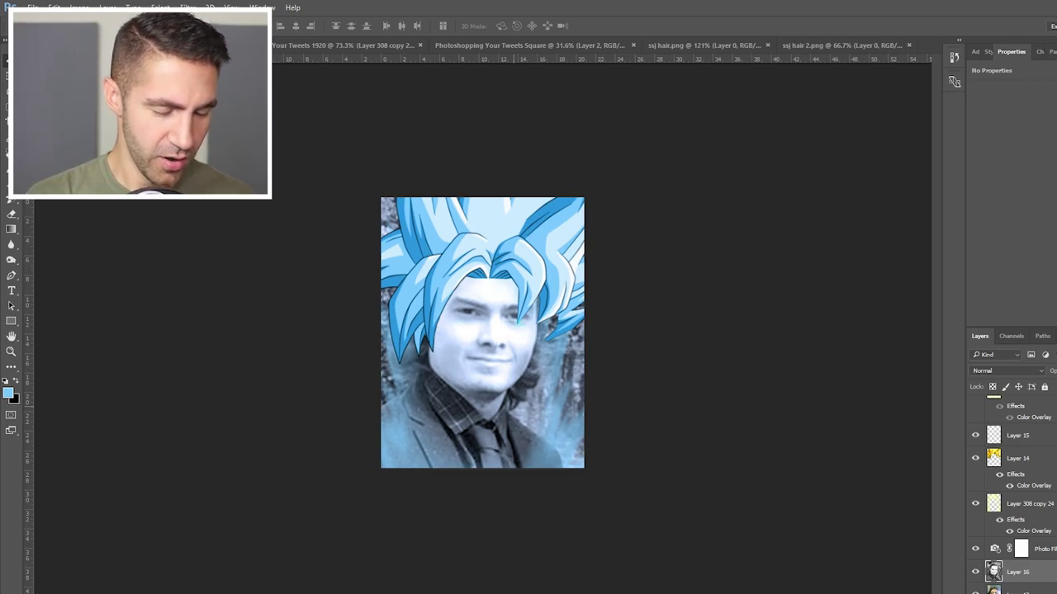
- Paste the potato drawing as a new layer and scale it up to fill the canvas
key(ctrl+v)
key(ctrl+t)
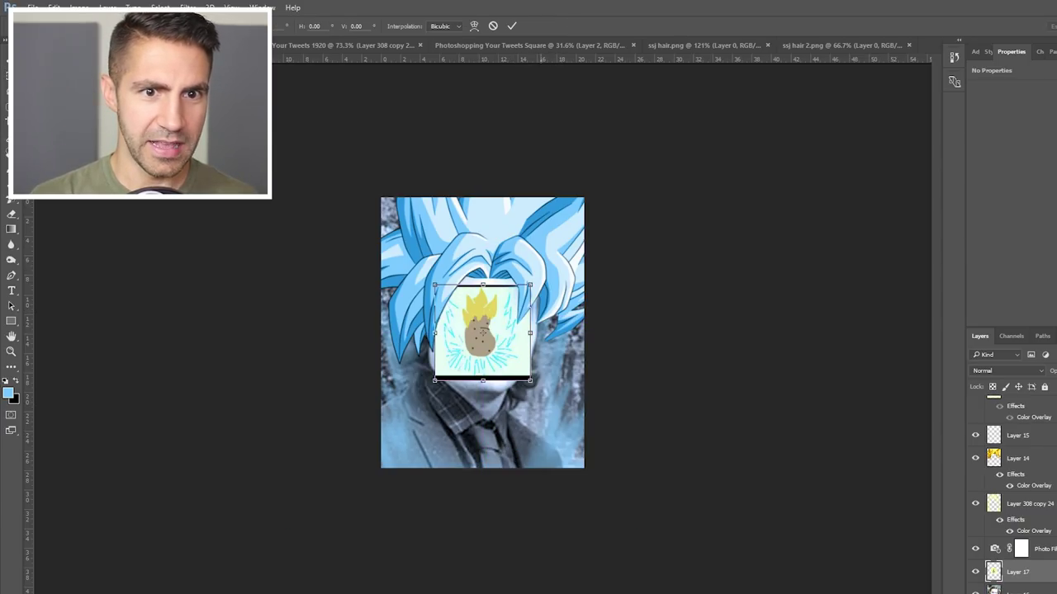
drag(530, 285, 753, 93)
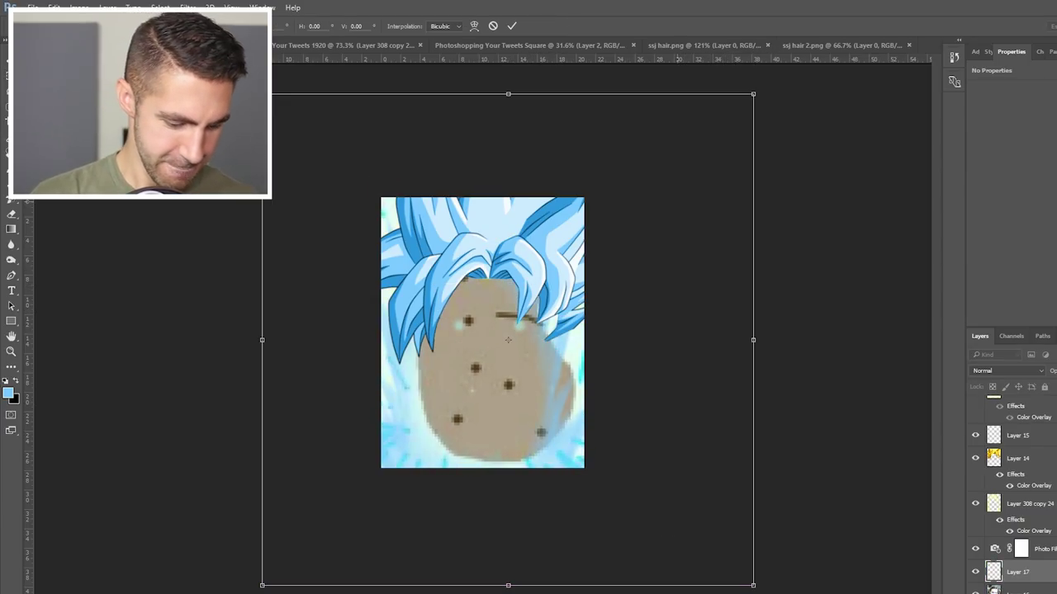
key(Return)
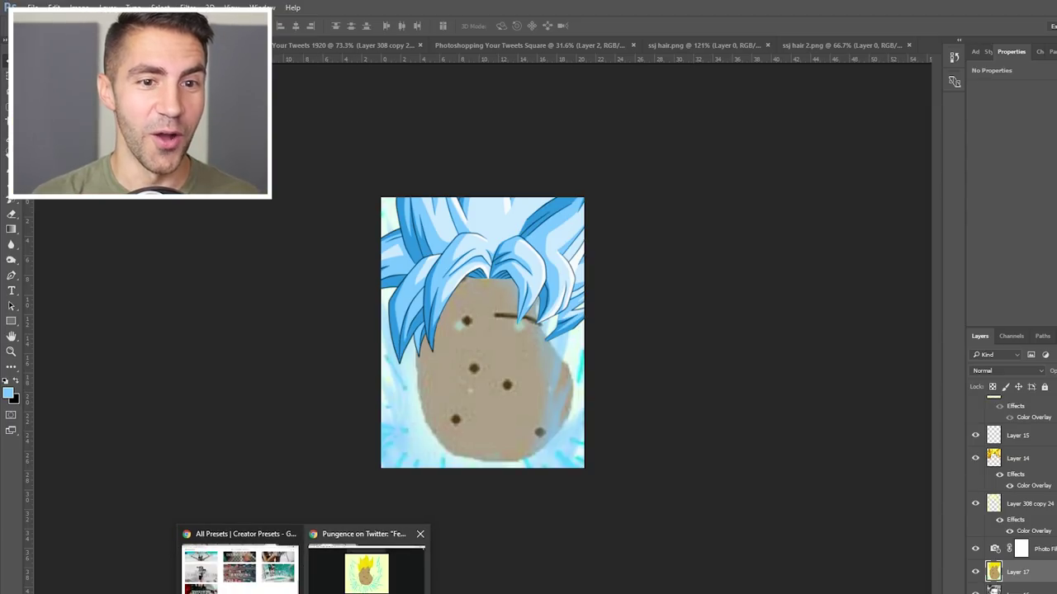
click(364, 561)
- Scroll up to the 'Rapid Donkey Taco Party' reply above the potato request
scroll(561, 311, up, 3)
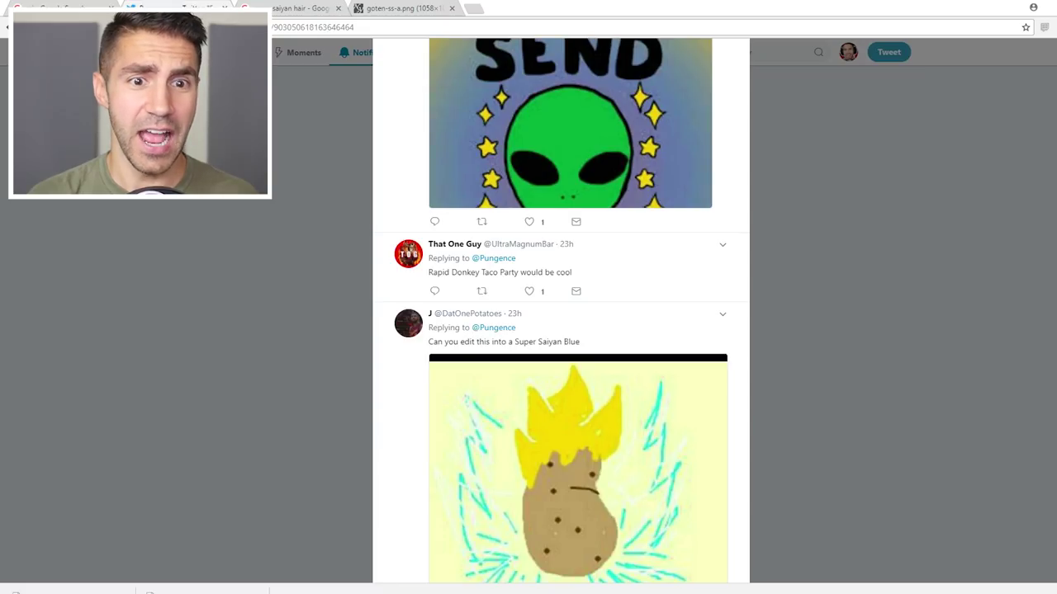
key(ctrl+shift+Tab)
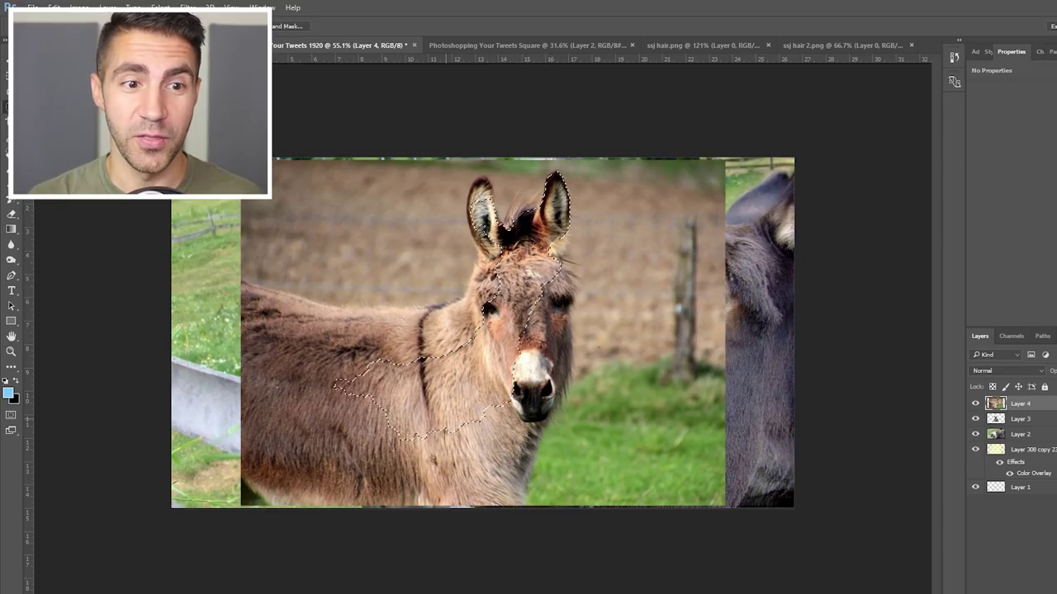
- Refine the donkey selection, raise Layer 6 beside Layer 5, and check the donkey layers' visibility
drag(272, 331, 396, 326)
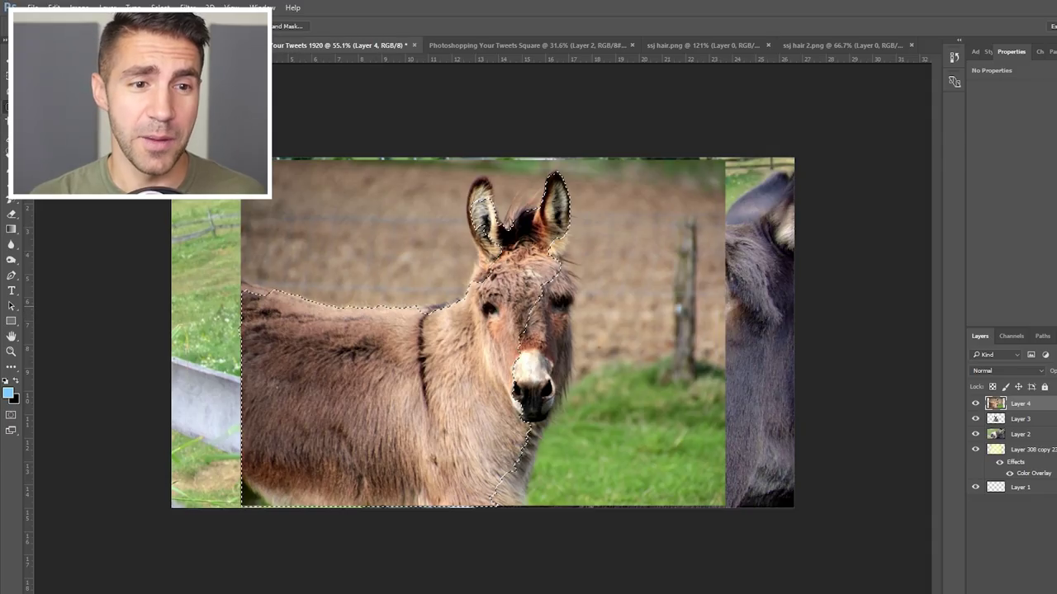
drag(206, 462, 215, 496)
key(ctrl+z)
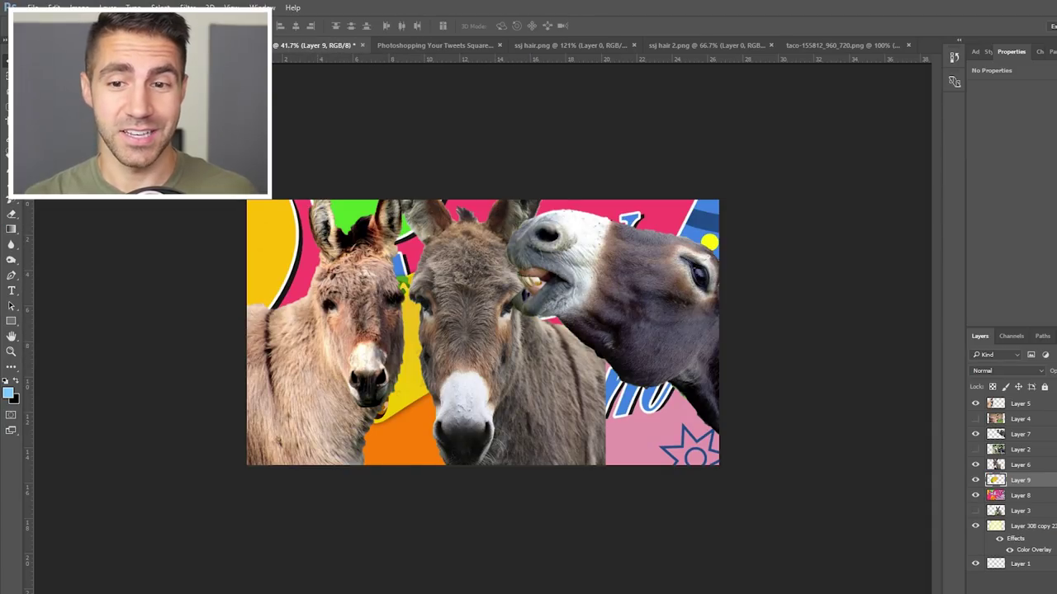
drag(1008, 464, 1004, 402)
click(975, 419)
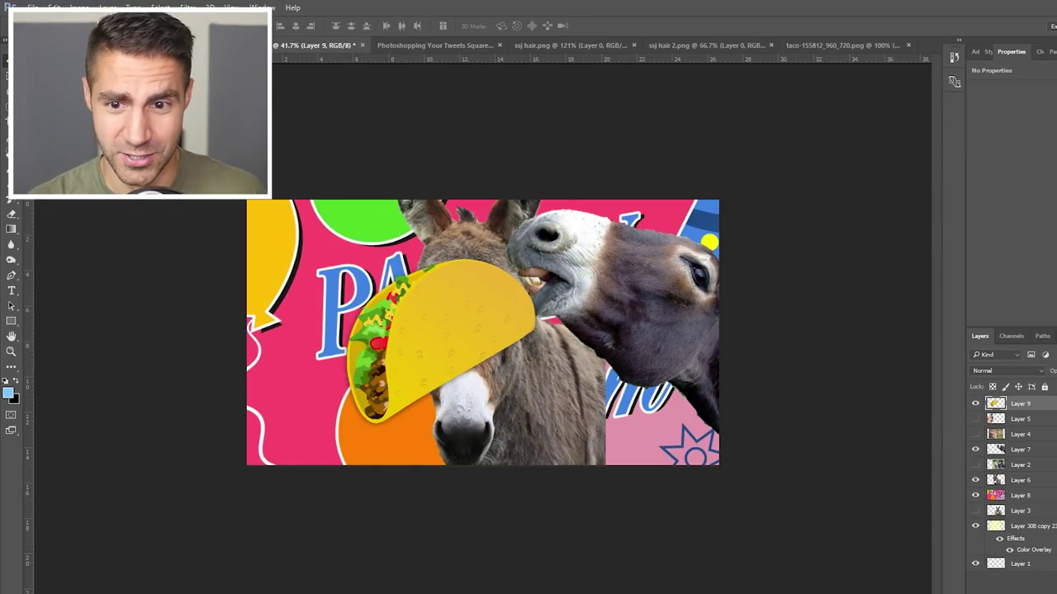
click(975, 449)
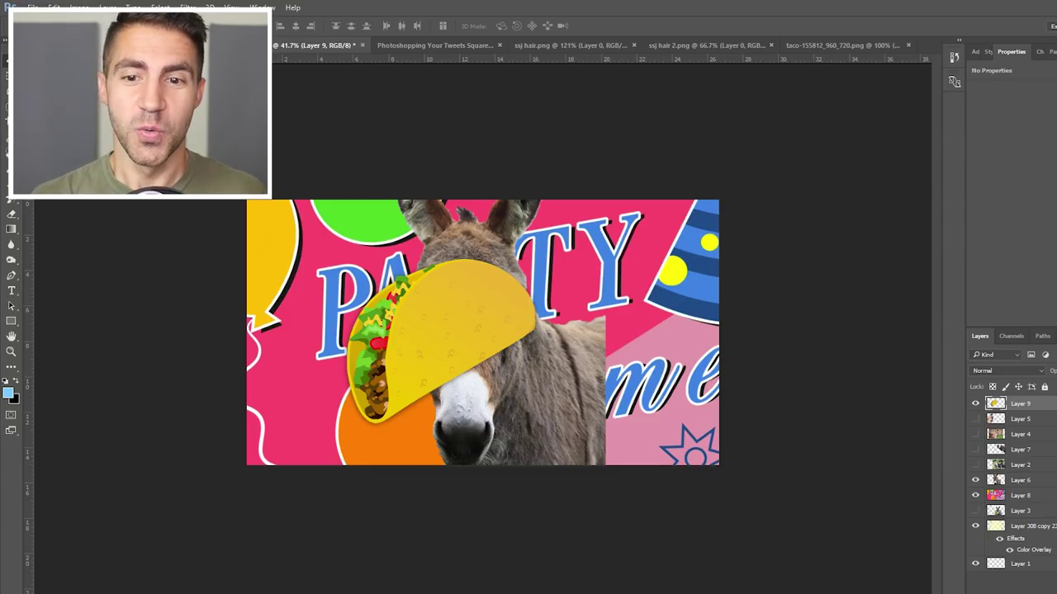
click(975, 419)
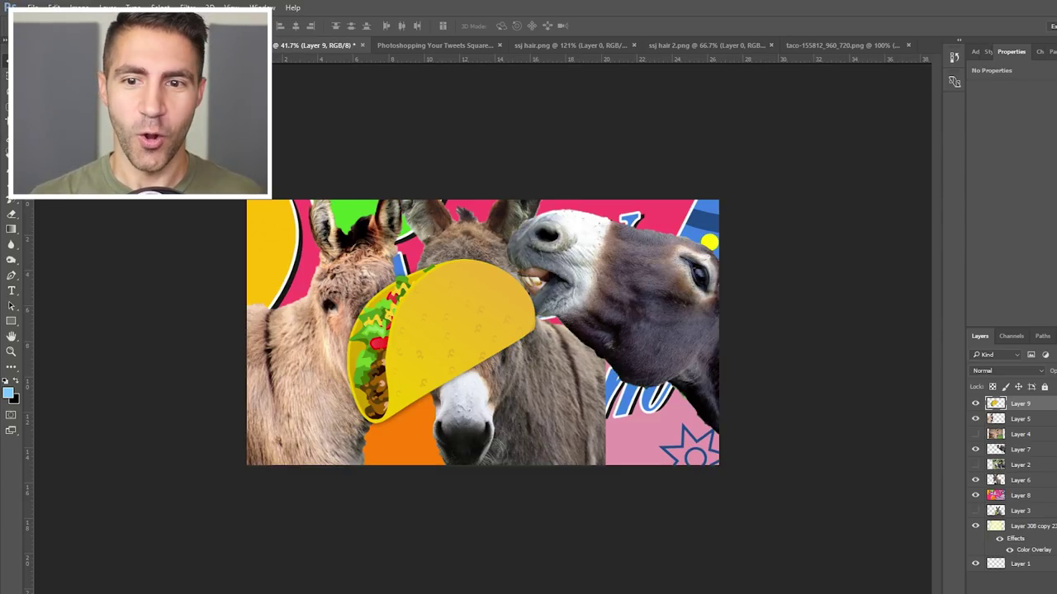
- Add two duplicate tacos around the donkeys and tilt each copy
drag(446, 347, 384, 388)
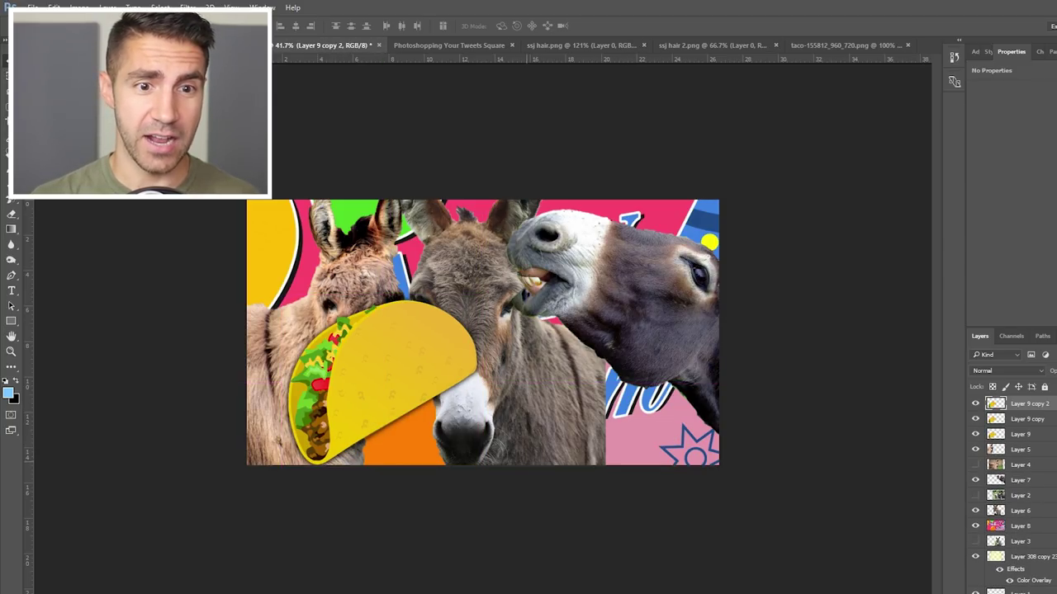
drag(384, 388, 603, 363)
key(ctrl+t)
mouse_move(727, 462)
mouse_down()
mouse_move(652, 409)
mouse_move(611, 404)
mouse_up()
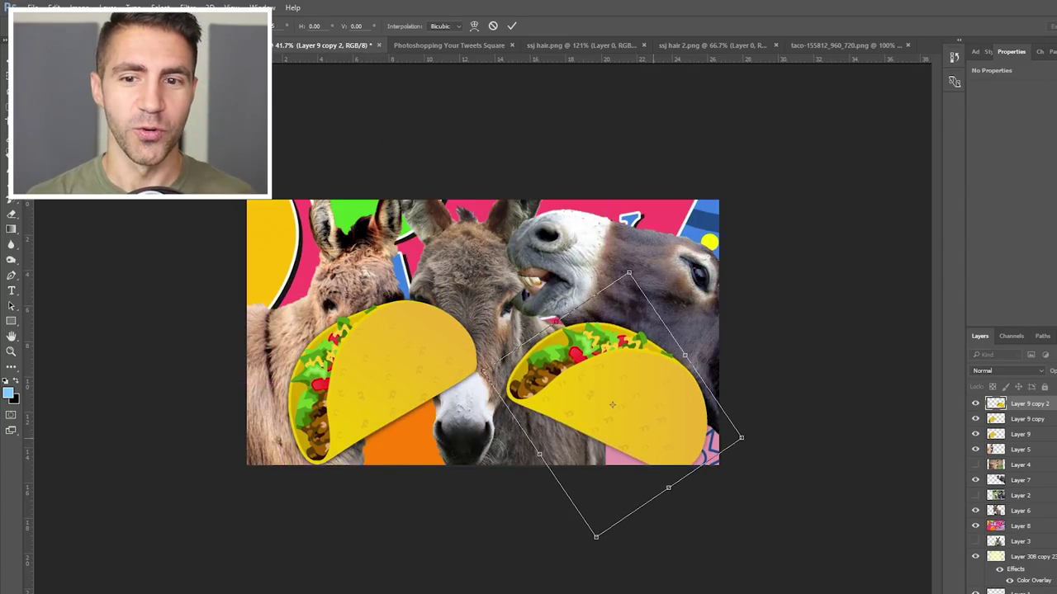
key(Return)
key(alt+bracketleft)
key(ctrl+t)
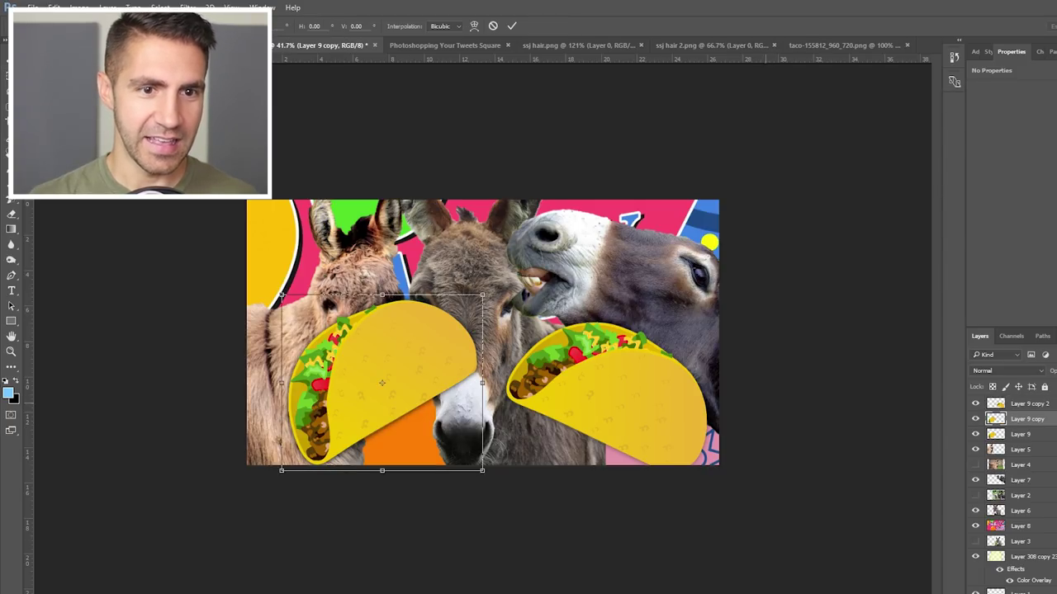
drag(699, 433, 529, 367)
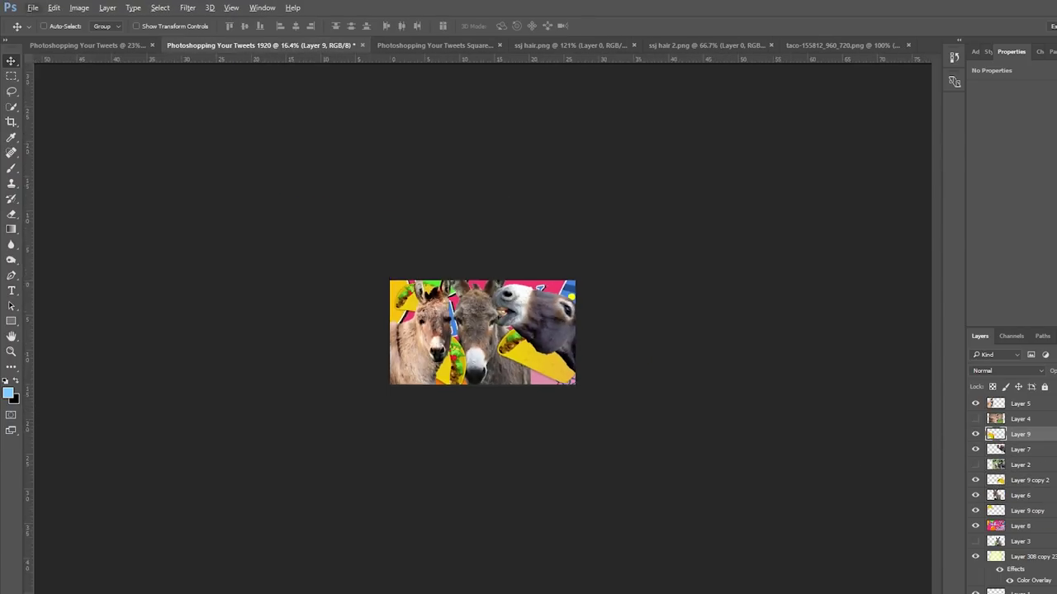
scroll(482, 331, up, 2)
scroll(483, 332, up, 2)
scroll(482, 332, up, 1)
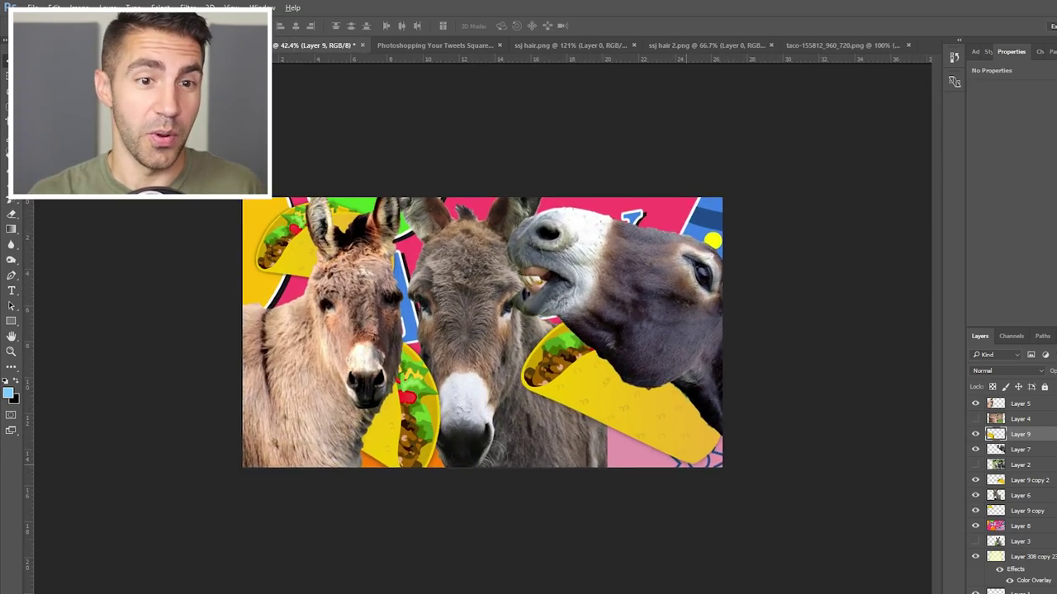
scroll(482, 332, up, 1)
- Find the 'This with super saiyan hair' reply and enlarge its webcam selfie for copying
click(367, 557)
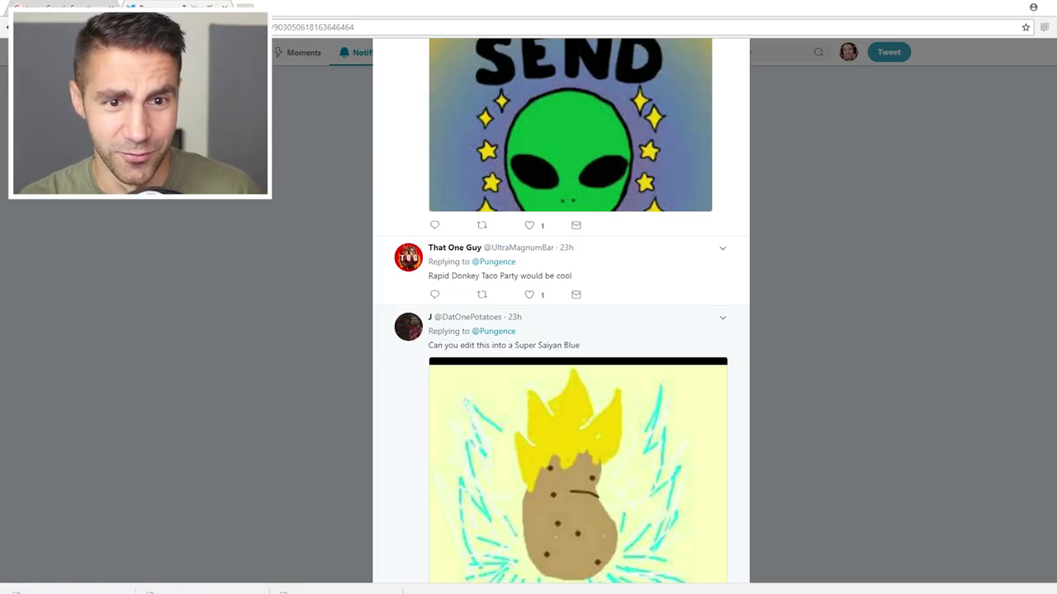
scroll(562, 310, up, 2)
scroll(561, 311, up, 3)
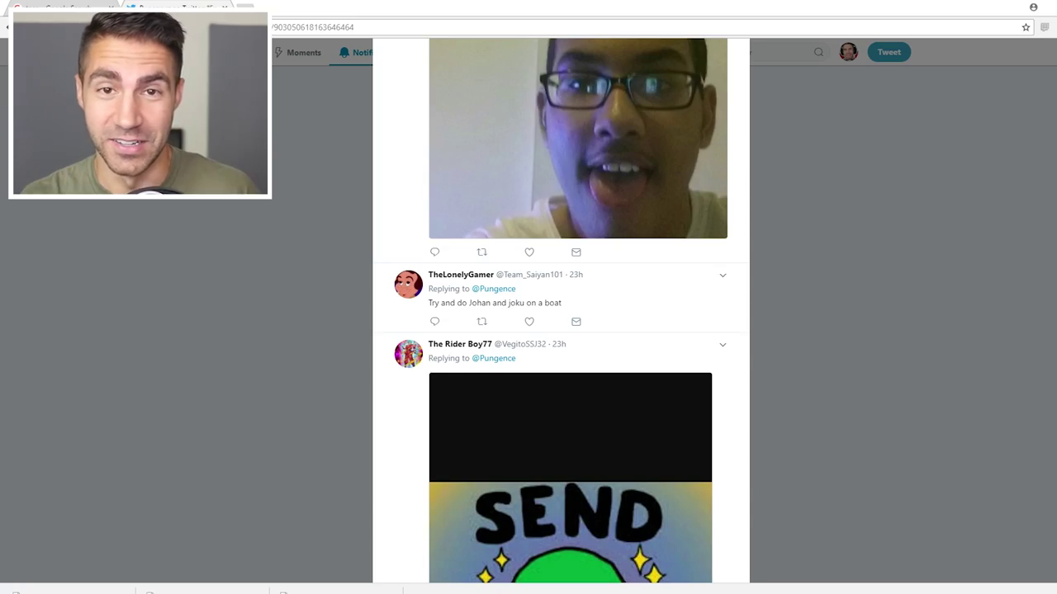
scroll(562, 311, up, 1)
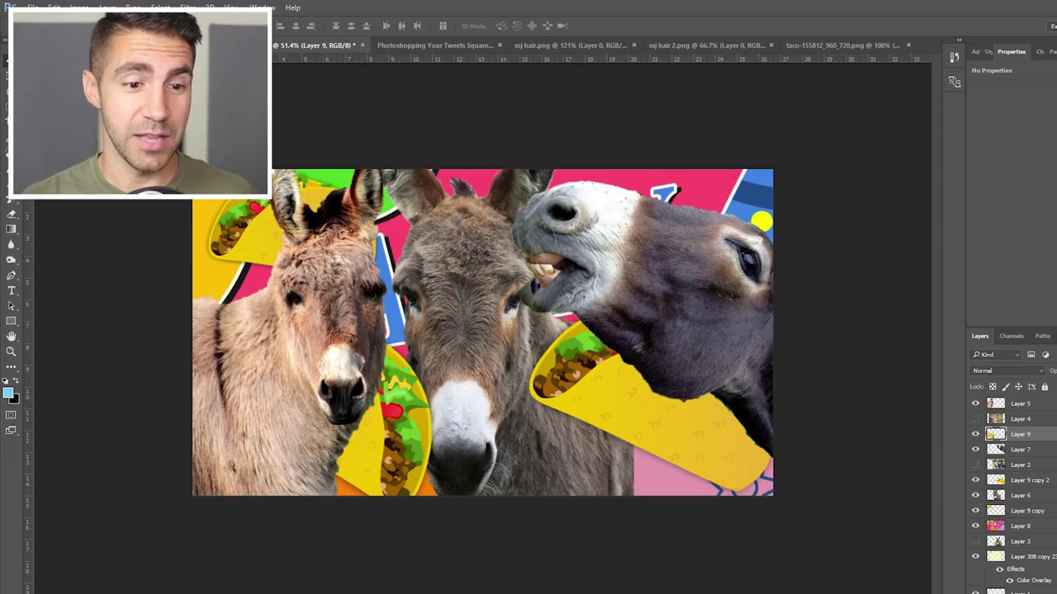
click(367, 565)
scroll(561, 313, up, 2)
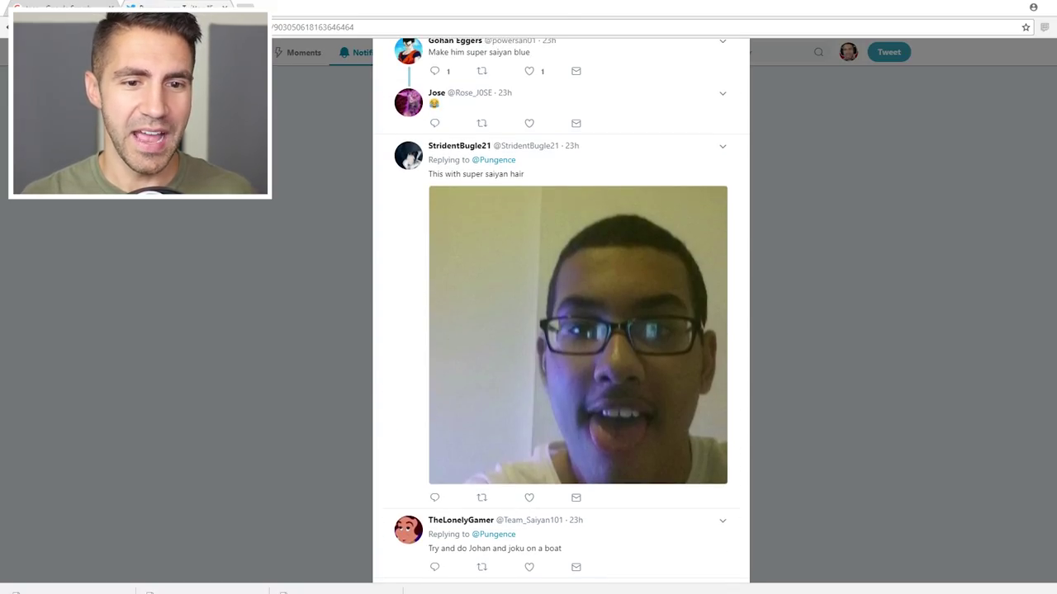
scroll(561, 314, up, 2)
click(578, 446)
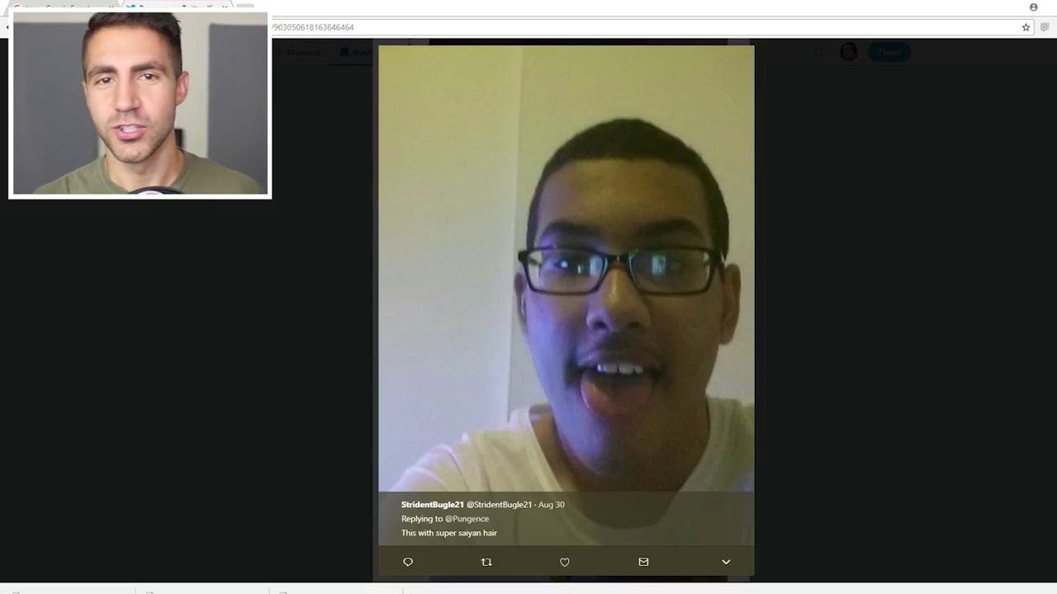
right_click(645, 320)
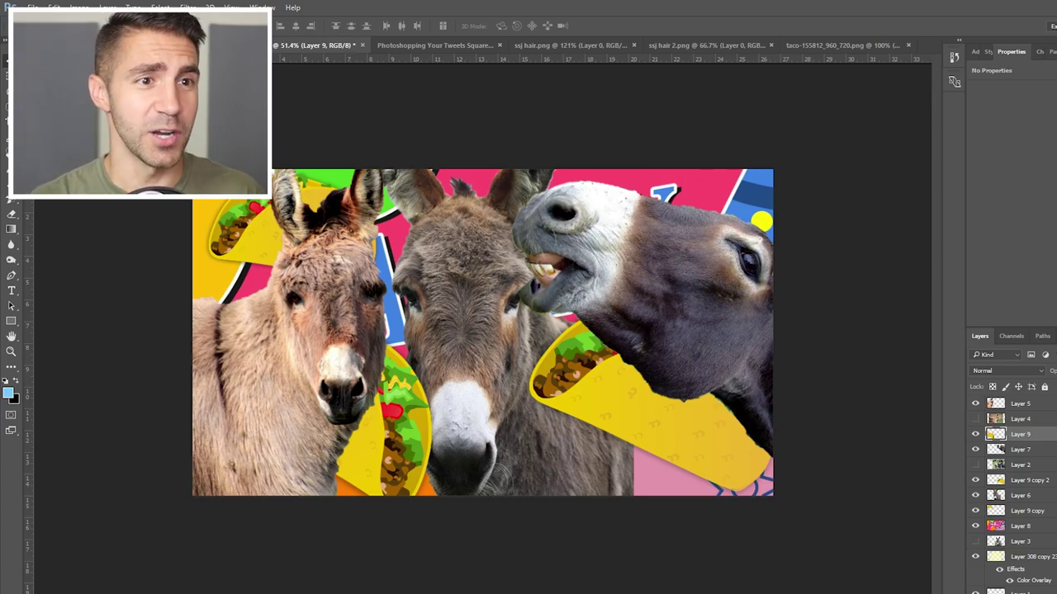
- Paste the webcam selfie into the SSJ hair document and scale it under the hair
key(ctrl+shift+Tab)
key(ctrl+v)
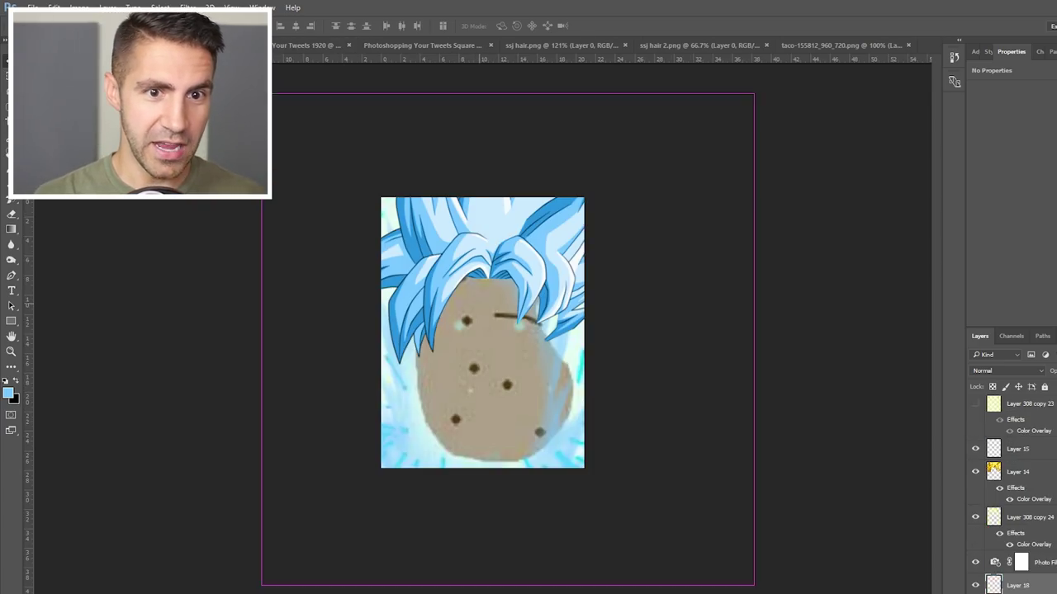
key(ctrl+t)
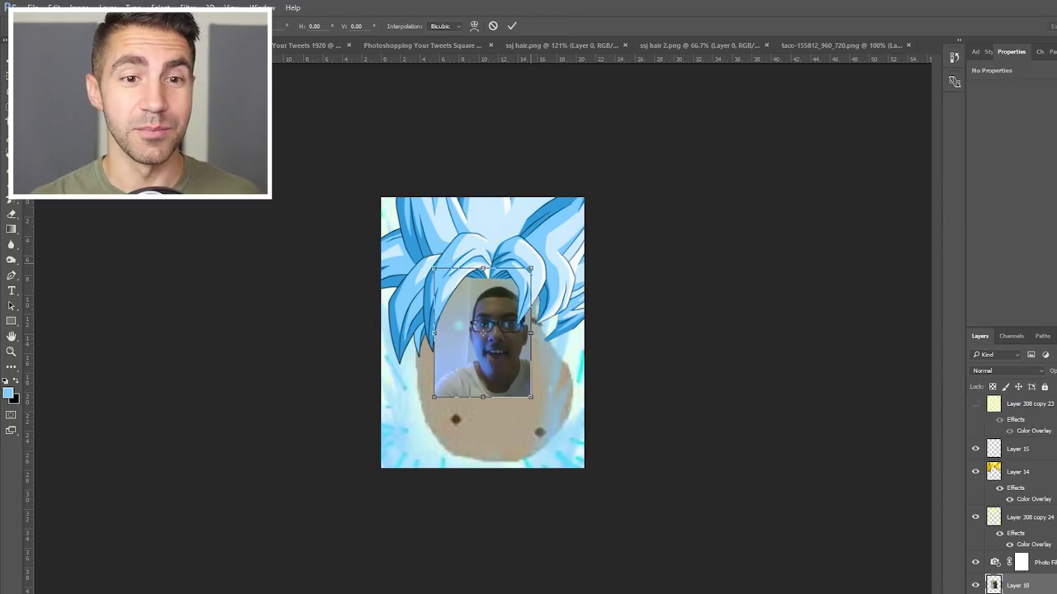
drag(530, 268, 608, 164)
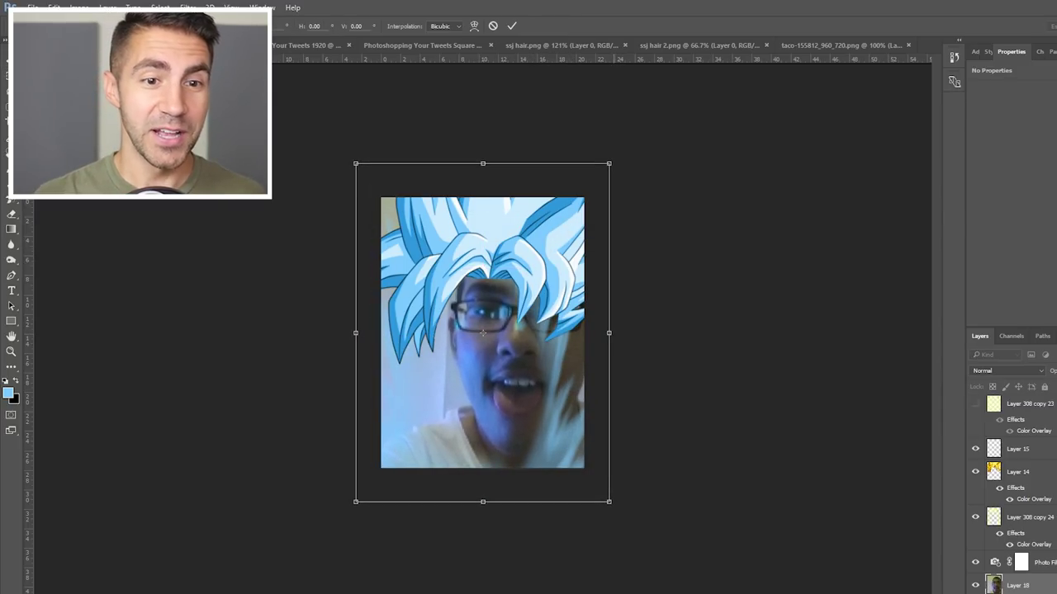
drag(570, 219, 544, 234)
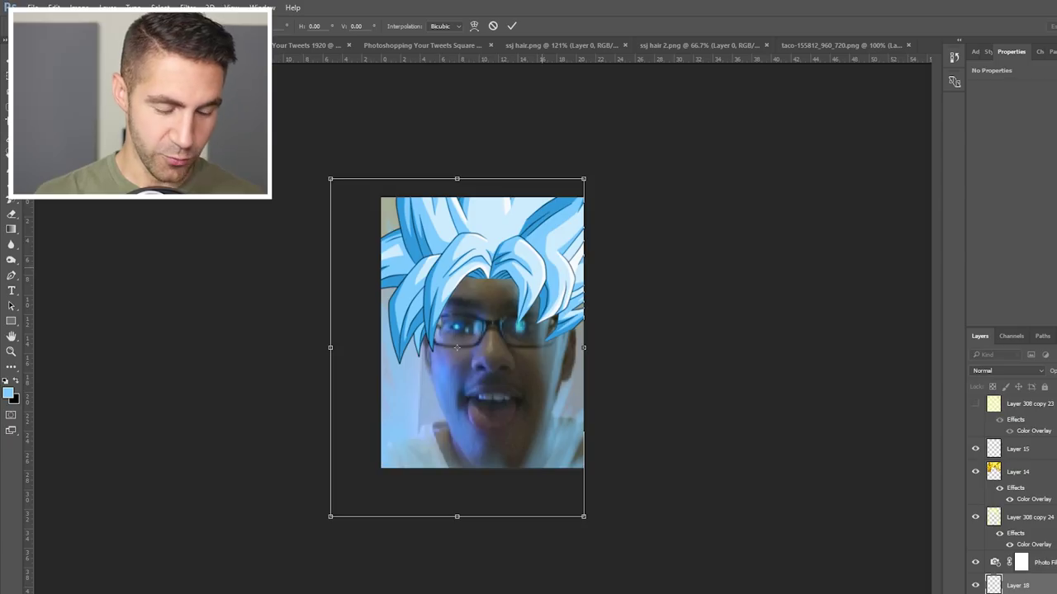
key(Return)
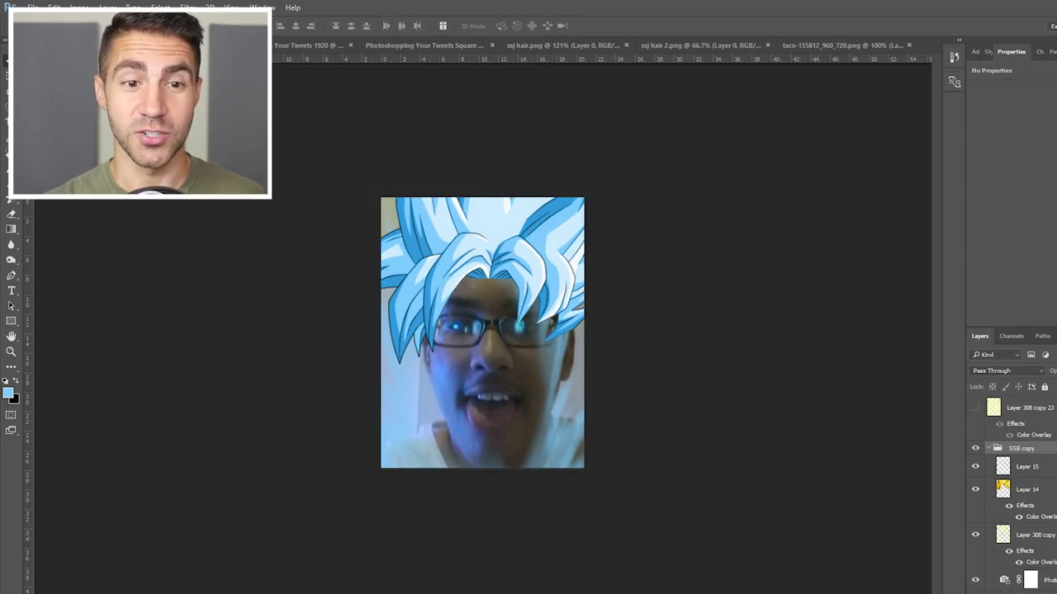
- Set the hair layer's colour overlay to yellow #faff7a
scroll(1012, 495, down, 1)
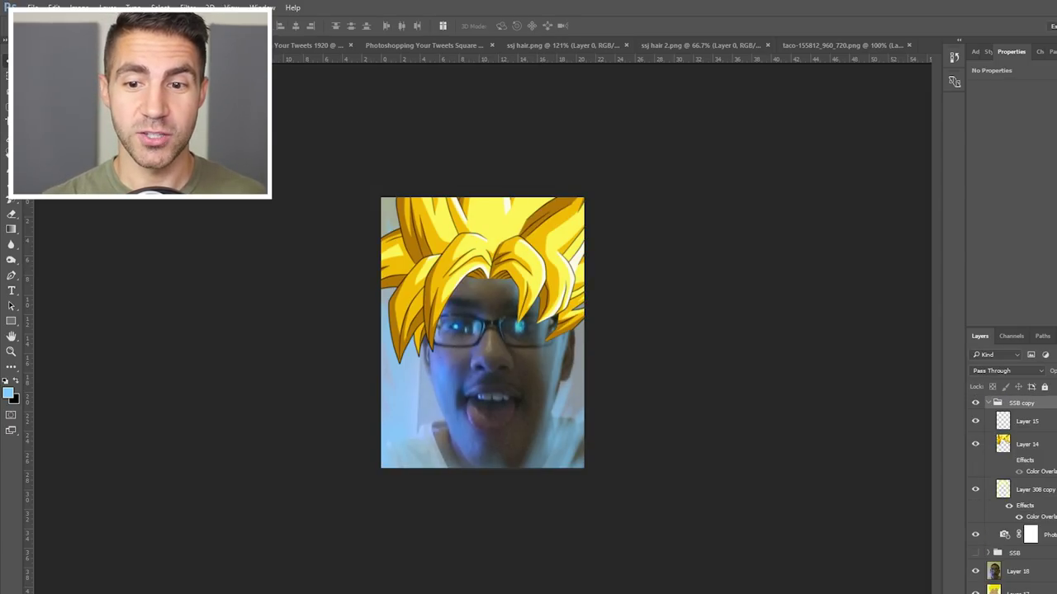
double_click(1039, 517)
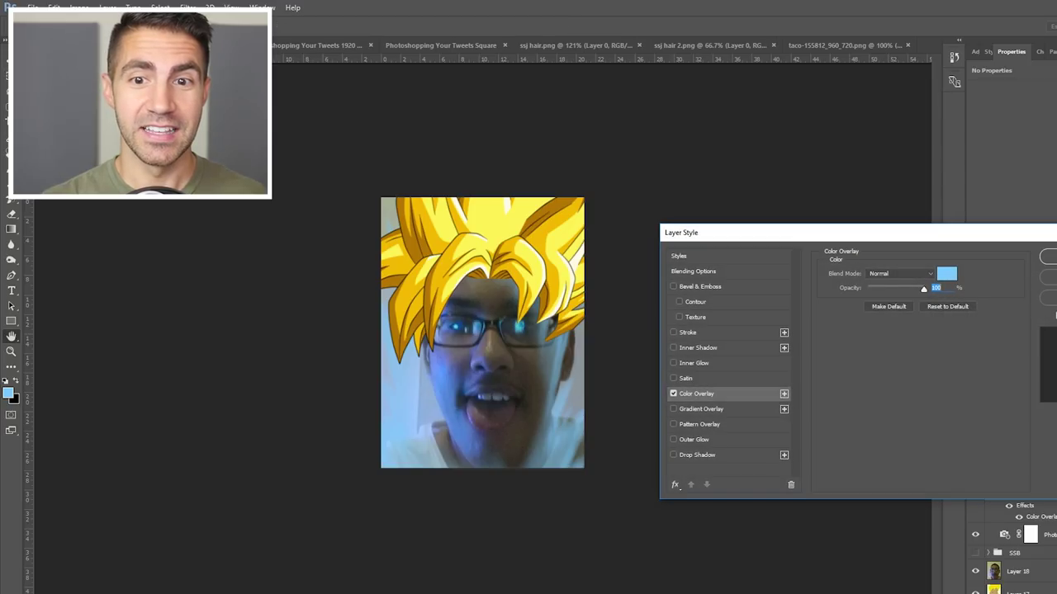
click(948, 273)
text(faff7a)
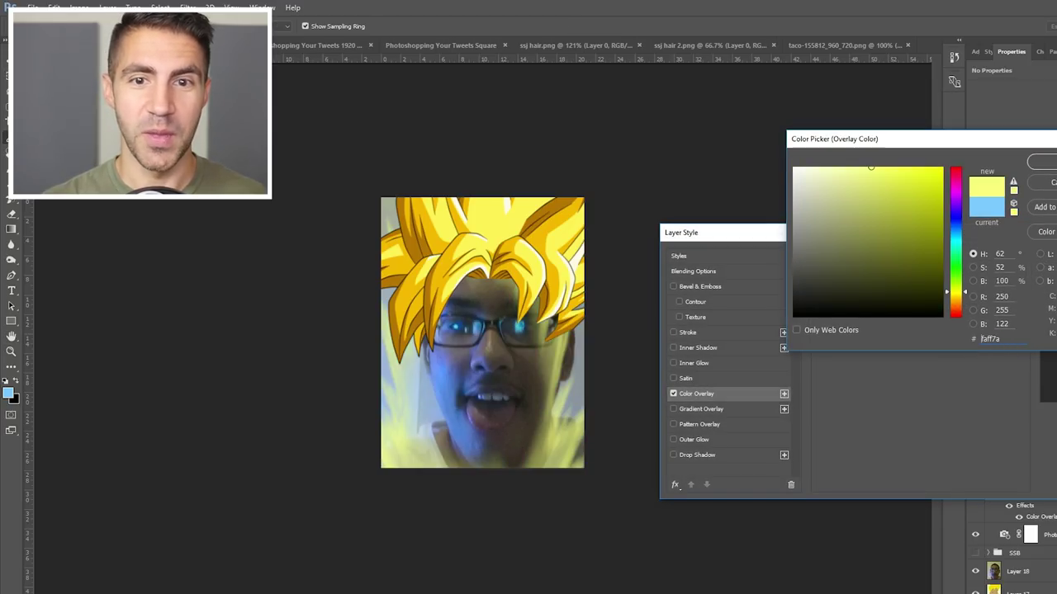
click(1042, 162)
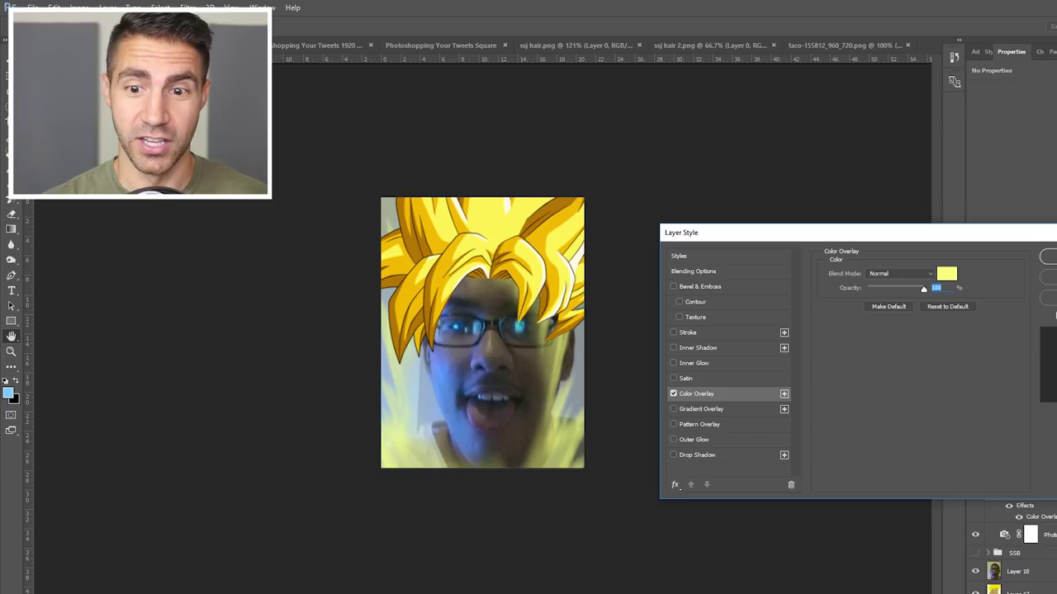
click(1047, 257)
- Confirm a yellow colour for the Photo Filter adjustment
double_click(1049, 535)
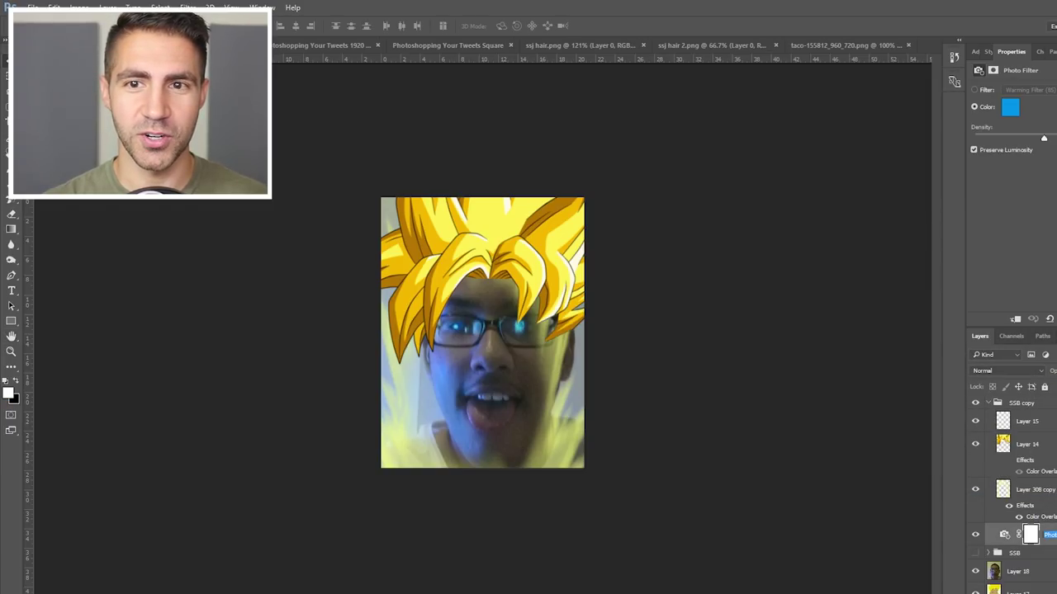
click(1010, 107)
text(ecce00)
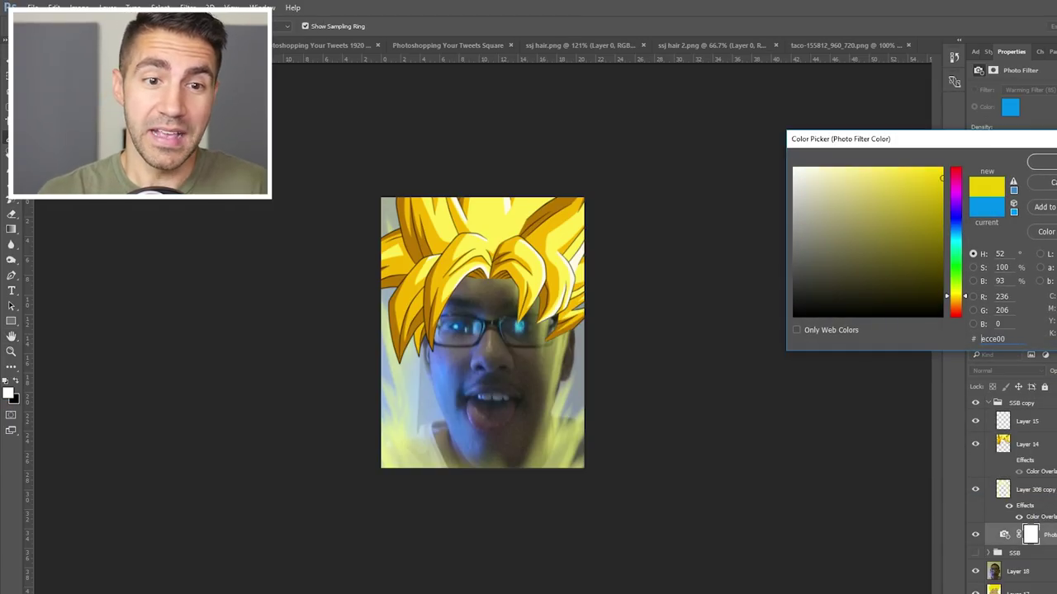
key(Return)
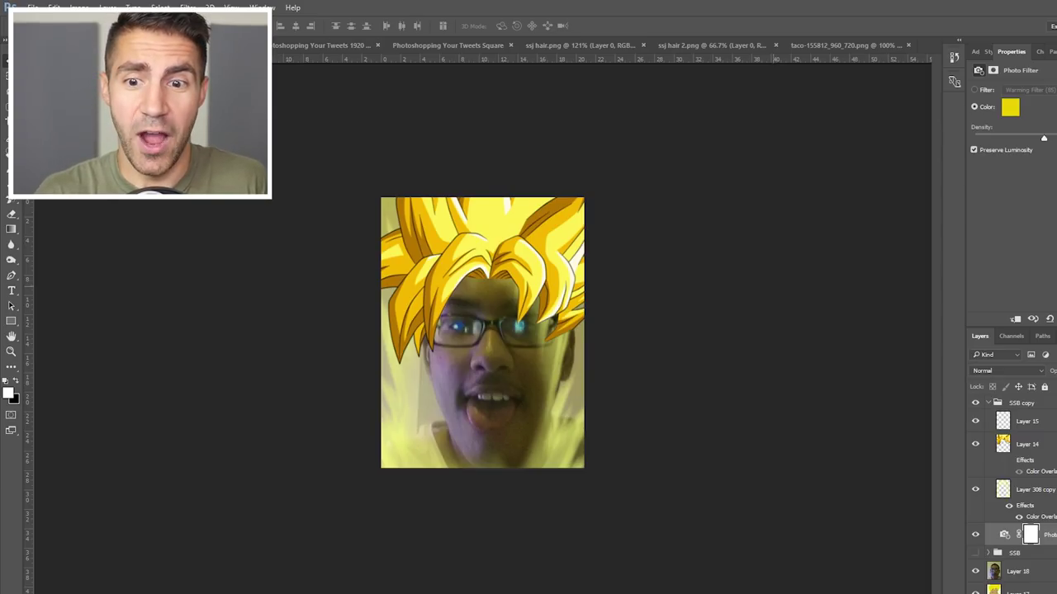
- Apply Layer 15's eye-glow blending options and view the finished golden hair selfie
click(1027, 421)
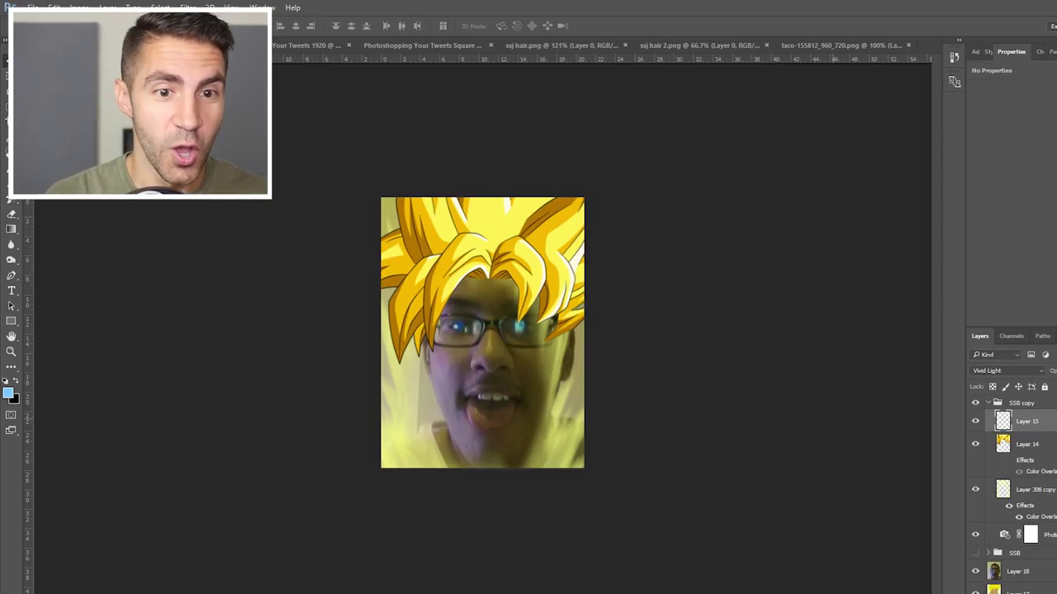
scroll(512, 343, up, 3)
drag(697, 318, 698, 318)
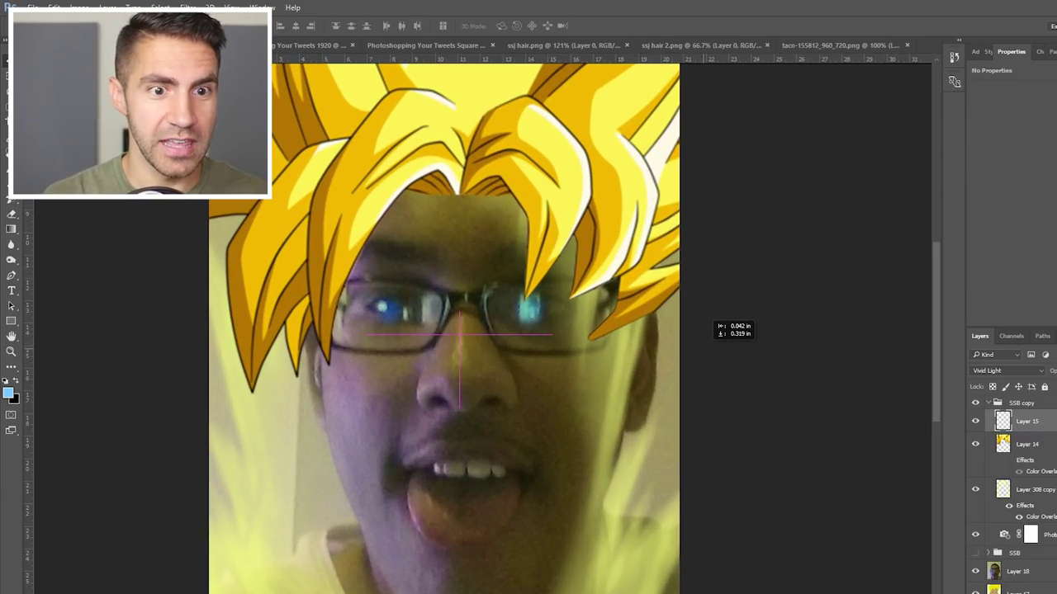
double_click(1042, 421)
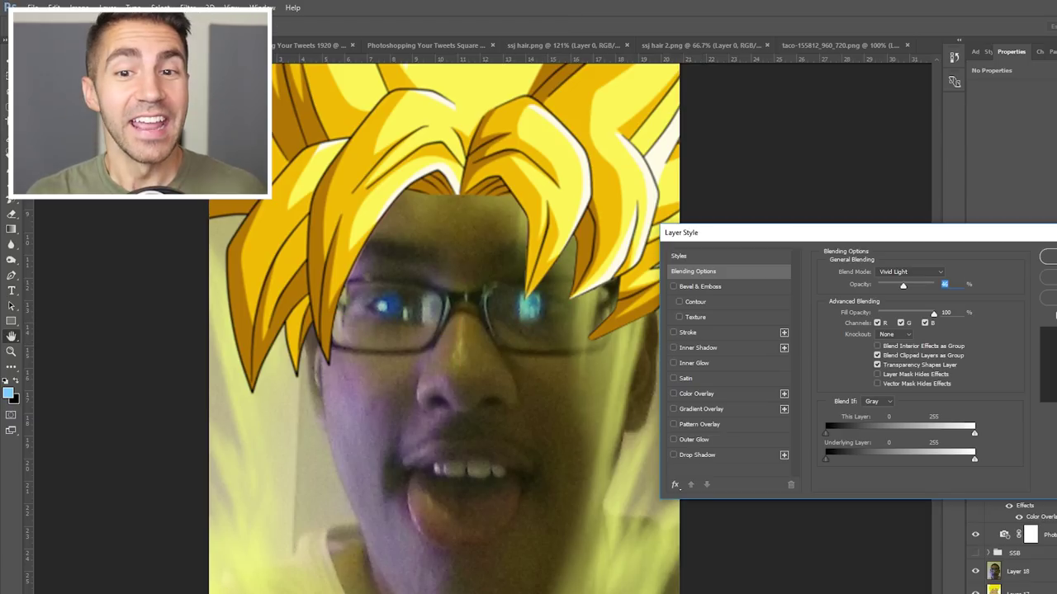
key(Return)
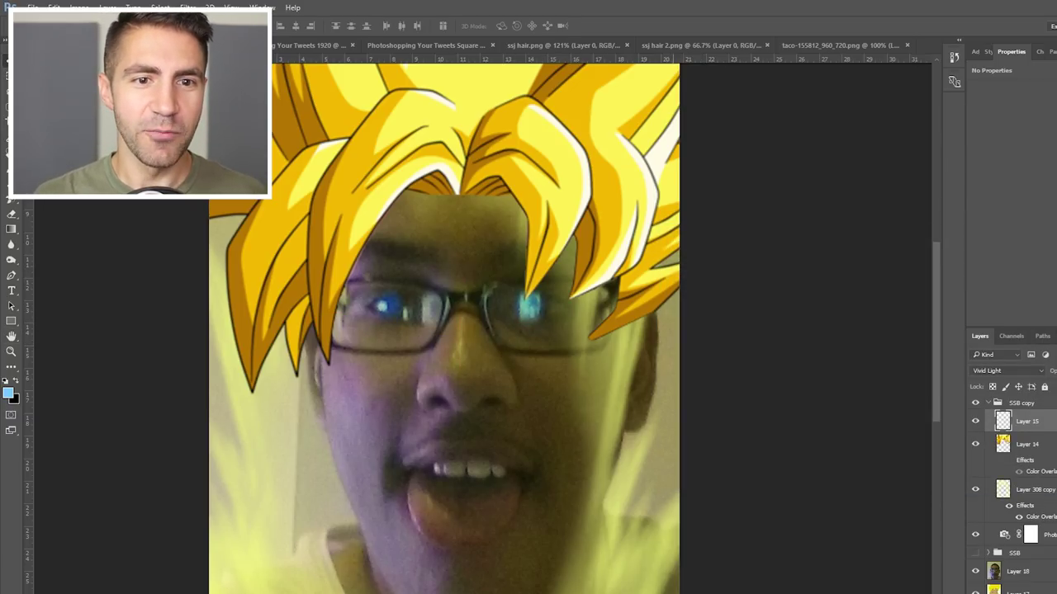
scroll(507, 303, down, 3)
scroll(483, 332, up, 3)
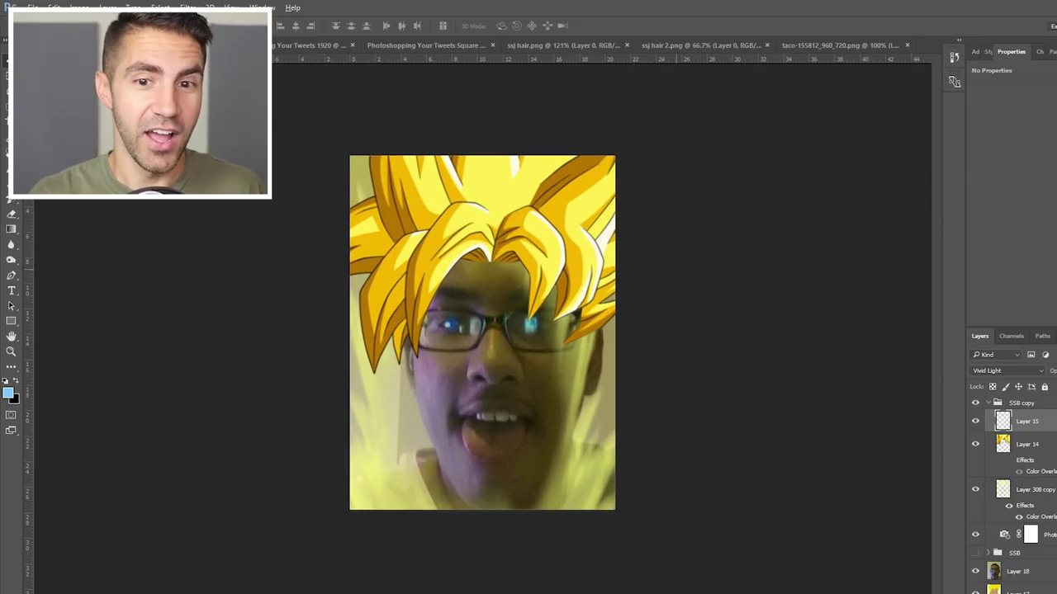
scroll(482, 331, down, 2)
key(alt+bracketleft)
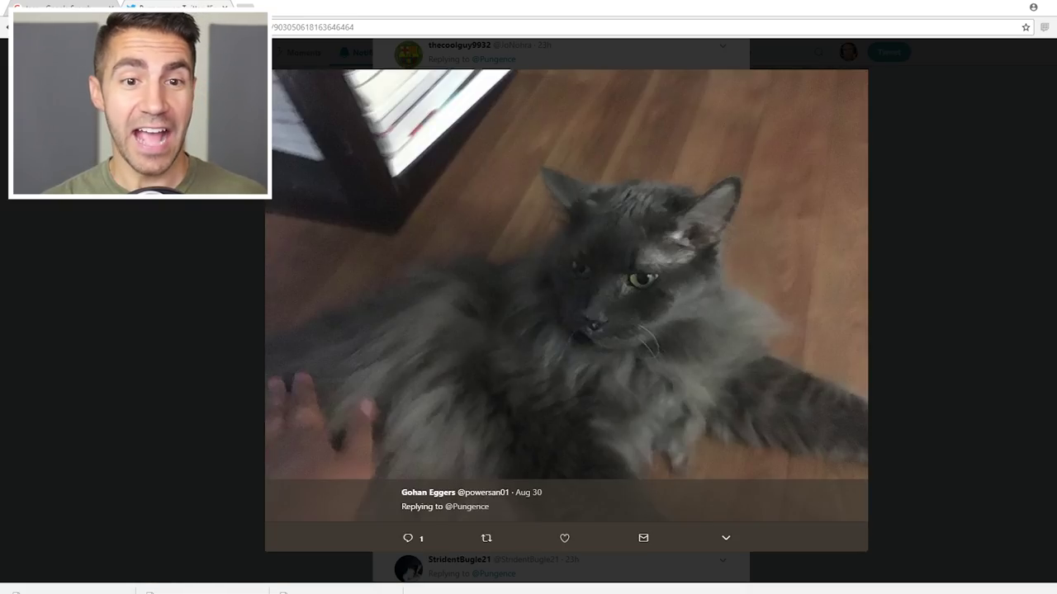
- Copy the enlarged fluffy grey cat photo from the reply's image menu
click(707, 321)
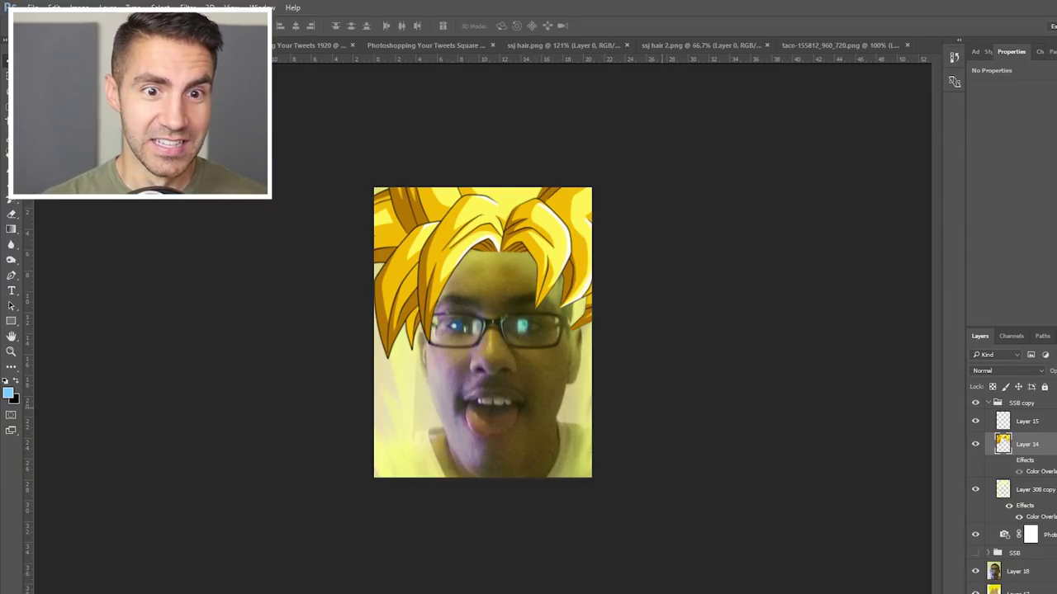
- Paste the grey cat, enlarge it to fill the canvas, and place it beneath the blue hair
key(ctrl+v)
key(ctrl+t)
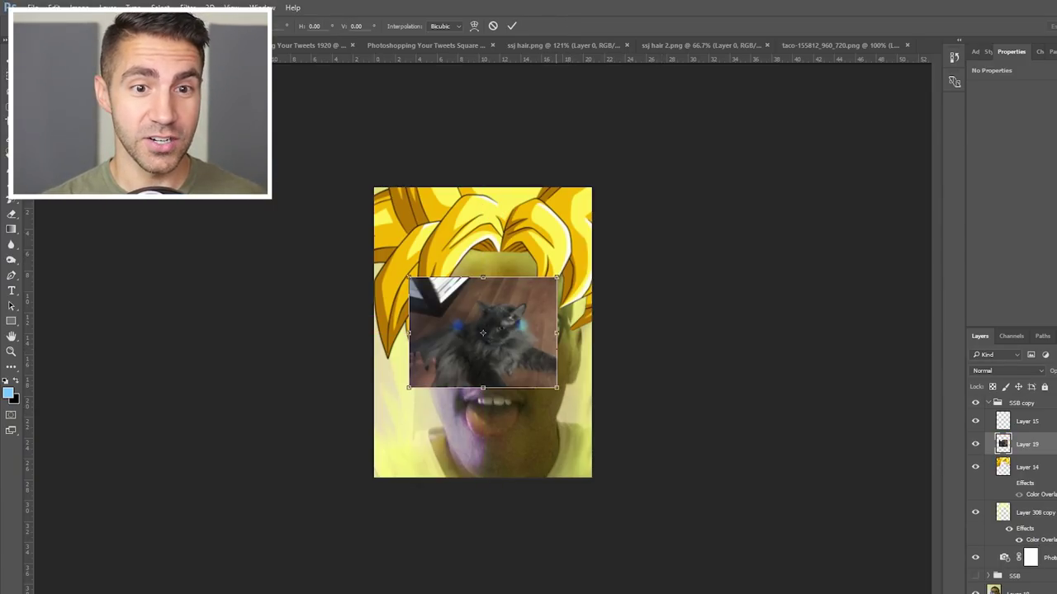
drag(557, 278, 702, 168)
key(Return)
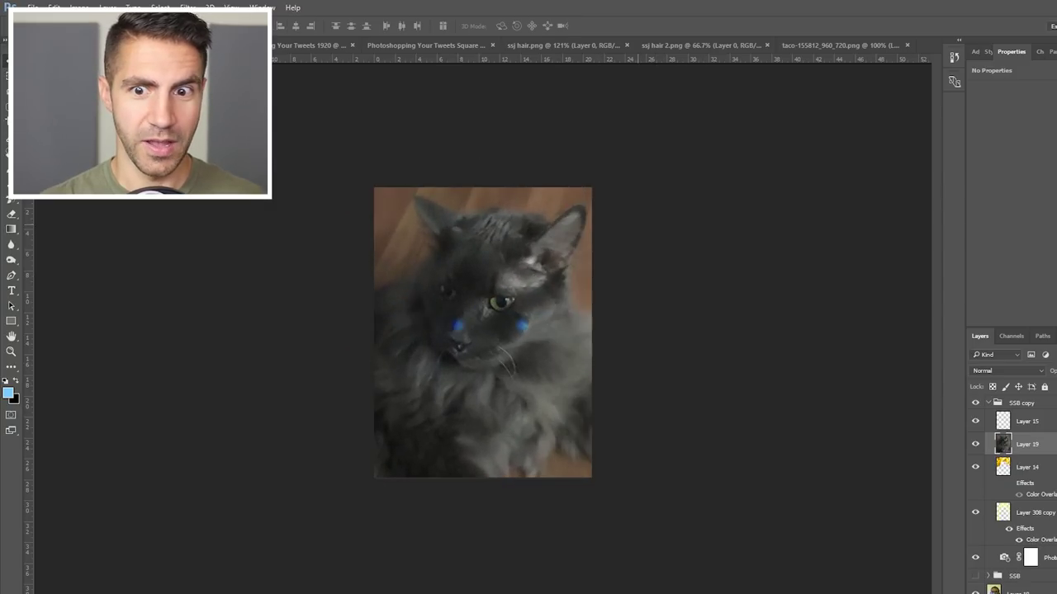
scroll(1012, 495, down, 2)
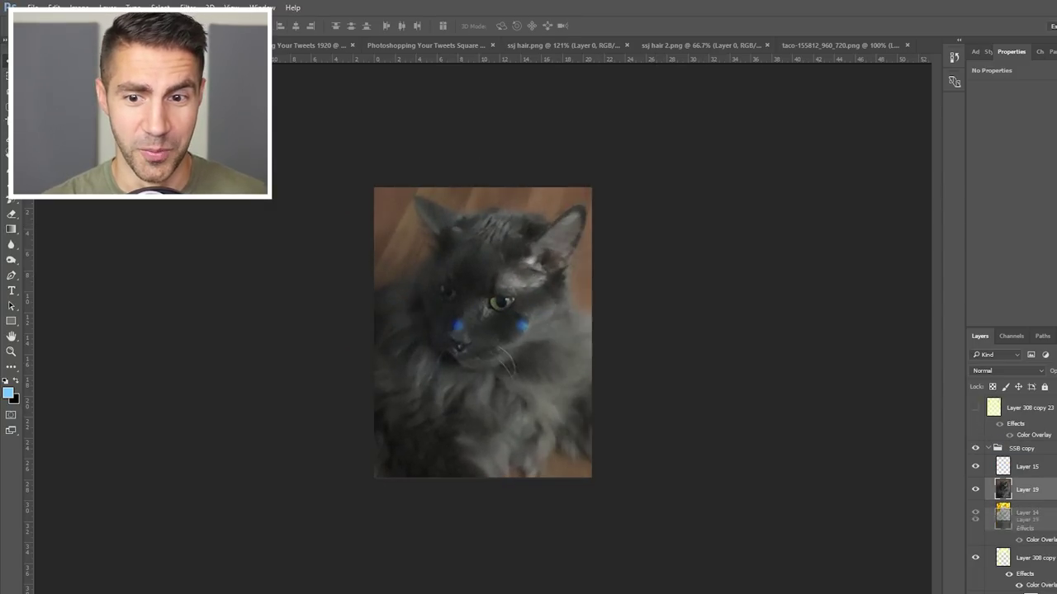
scroll(1011, 496, up, 3)
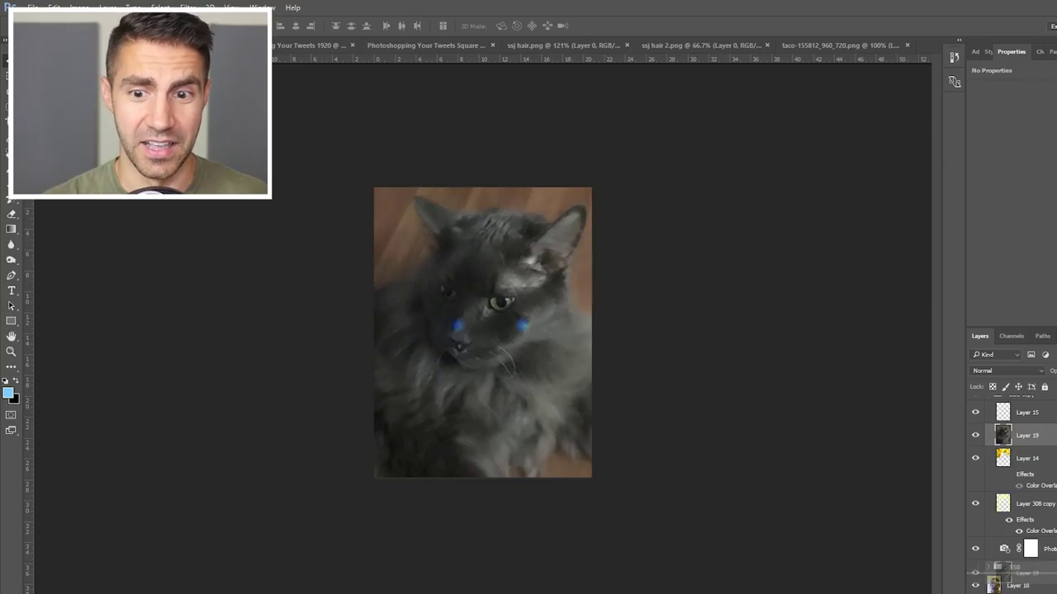
key(ctrl+])
key(ctrl+shift+bracketleft)
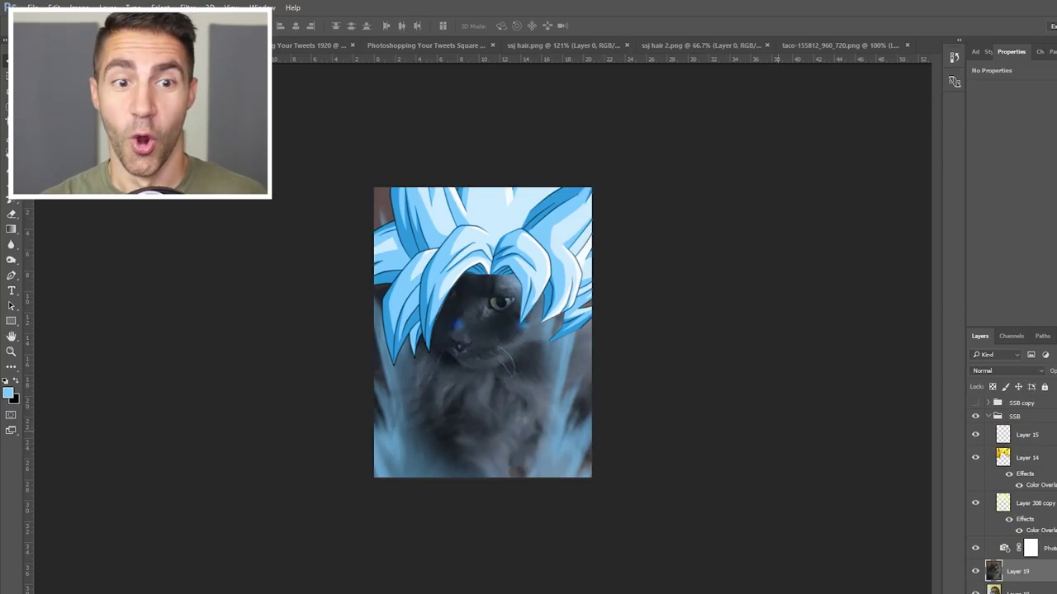
key(ctrl+minus)
- Move and rotate the blue eye glows onto the cat's eyes
key(ctrl+plus)
key(ctrl+plus)
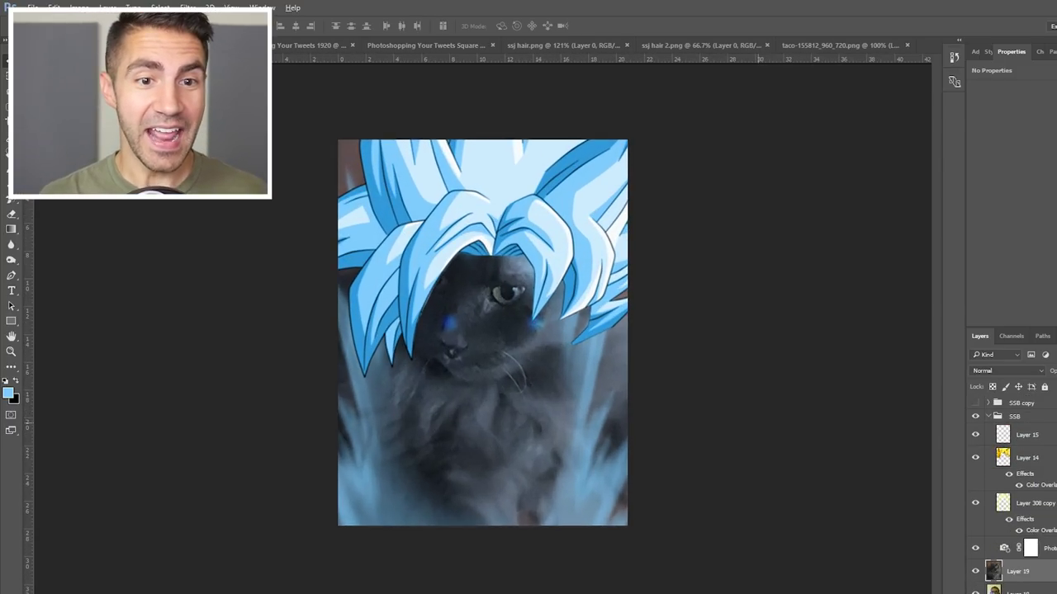
drag(702, 396, 782, 397)
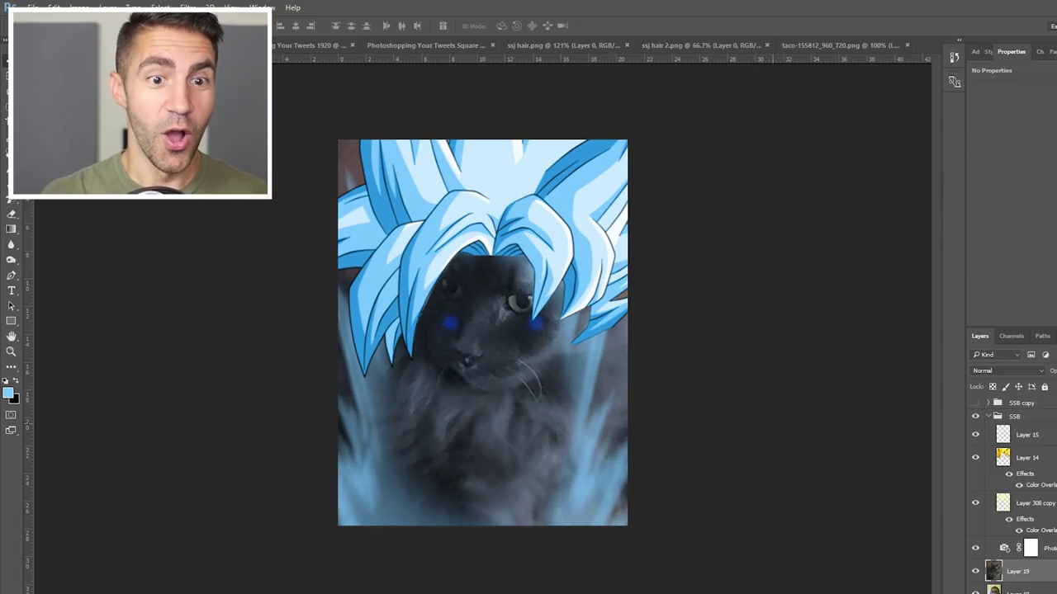
key(ctrl+minus)
key(ctrl+plus)
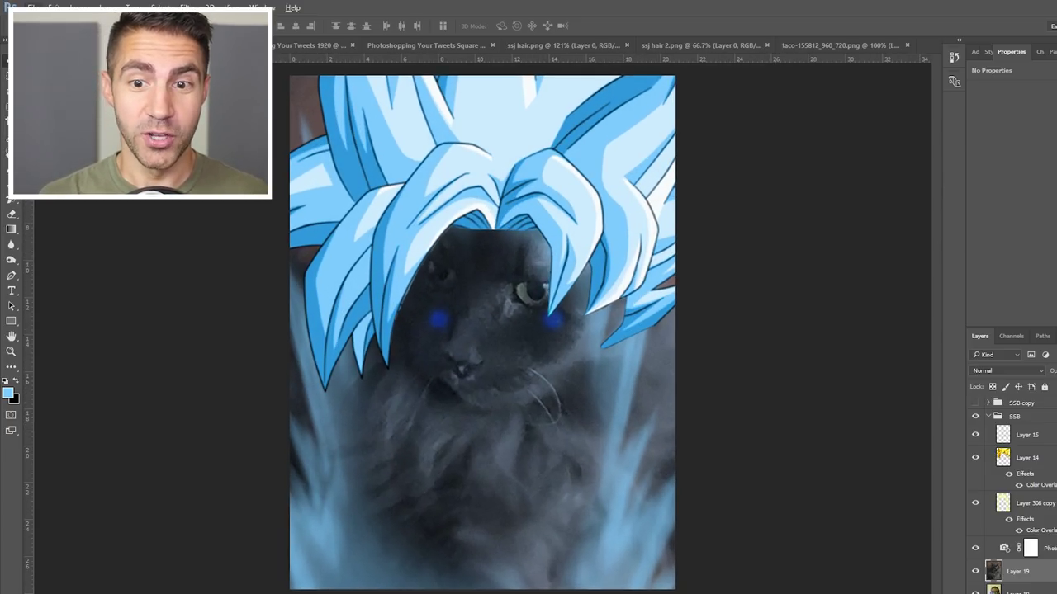
drag(726, 407, 728, 396)
key(ctrl+t)
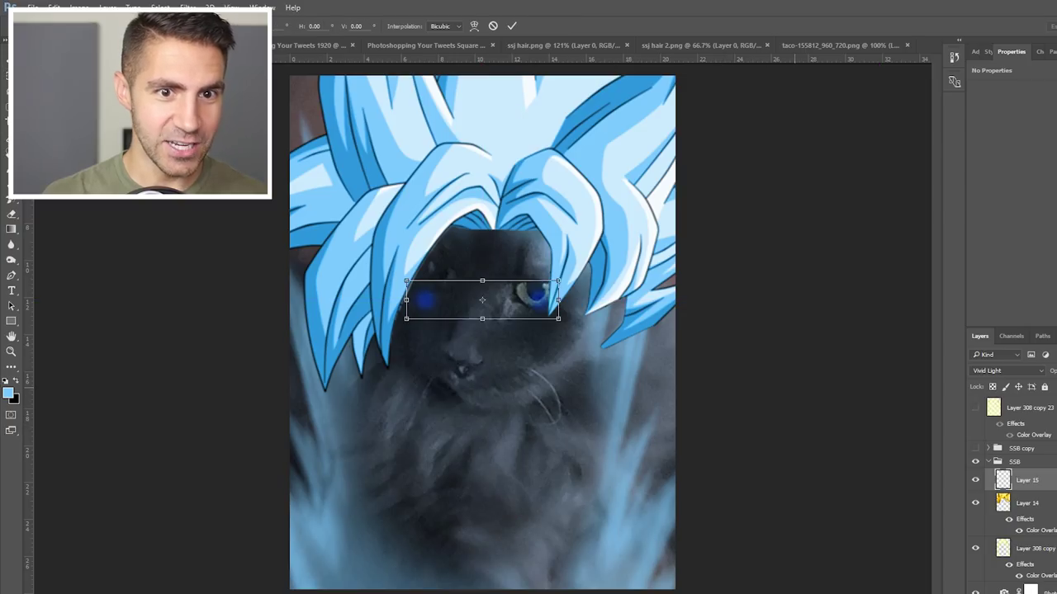
drag(805, 388, 800, 420)
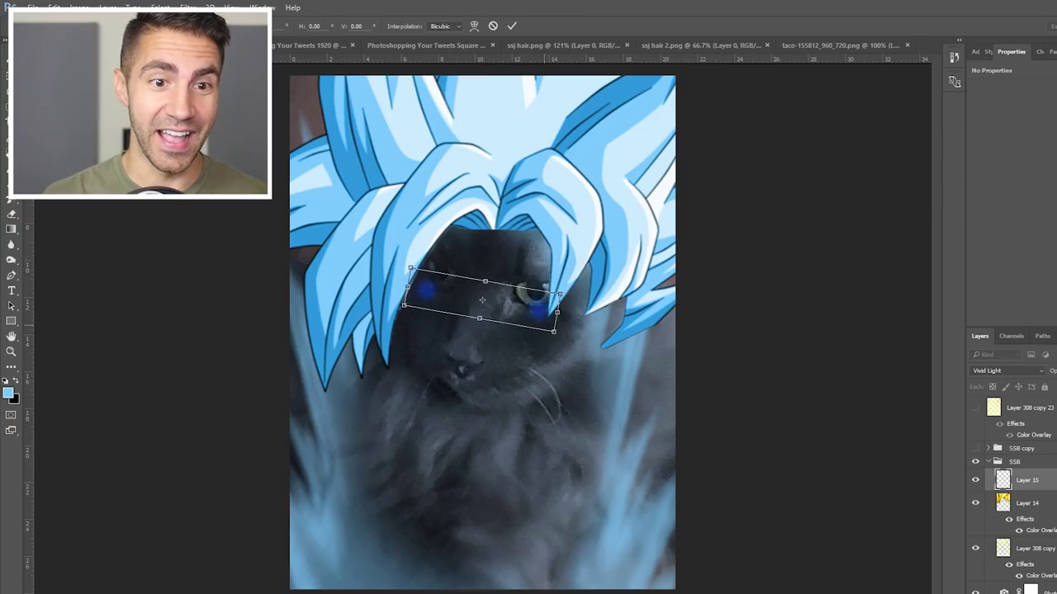
drag(482, 299, 488, 282)
key(Return)
- Shift the blue hair over the cat and rotate it to match the head tilt
key(ctrl+minus)
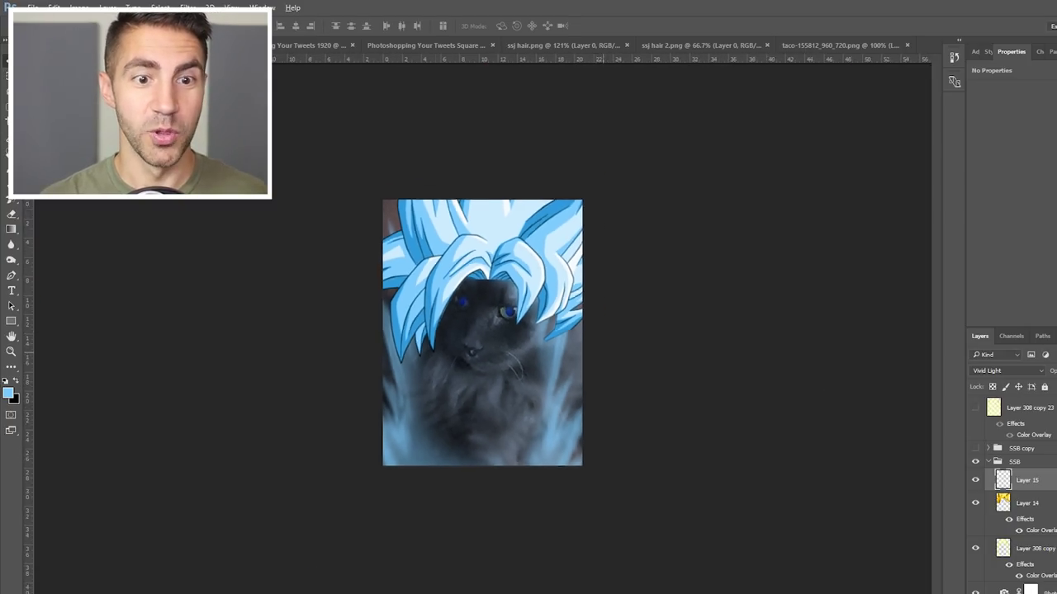
key(ctrl+minus)
key(ctrl+plus)
key(alt+bracketleft)
key(ctrl+t)
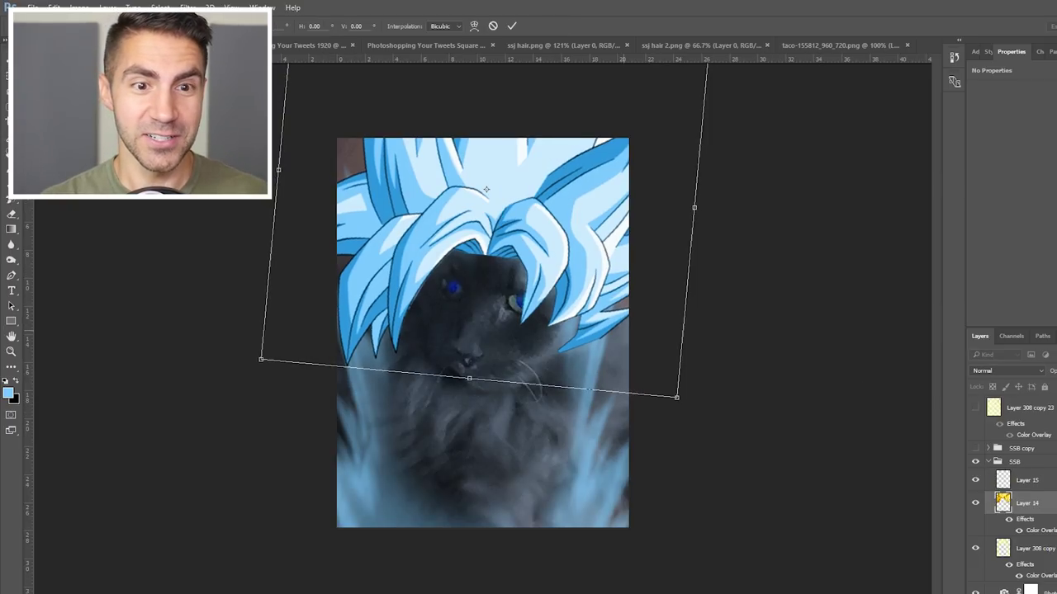
drag(486, 190, 496, 193)
drag(695, 388, 661, 314)
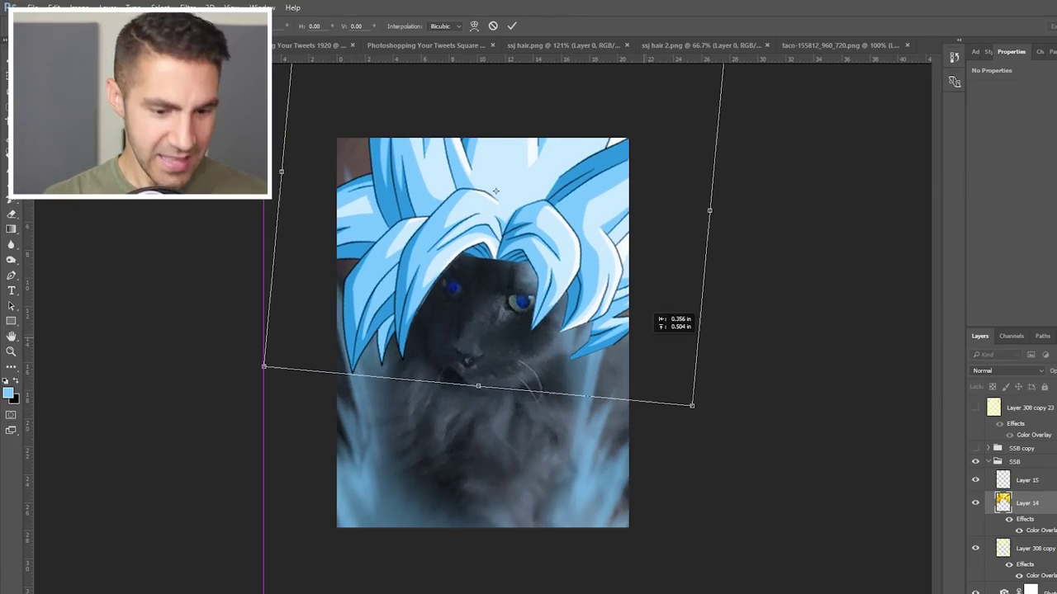
key(Return)
- Review the finished blue-haired cat and close Twitter's enlarged cat photo
key(ctrl+minus)
key(ctrl+minus)
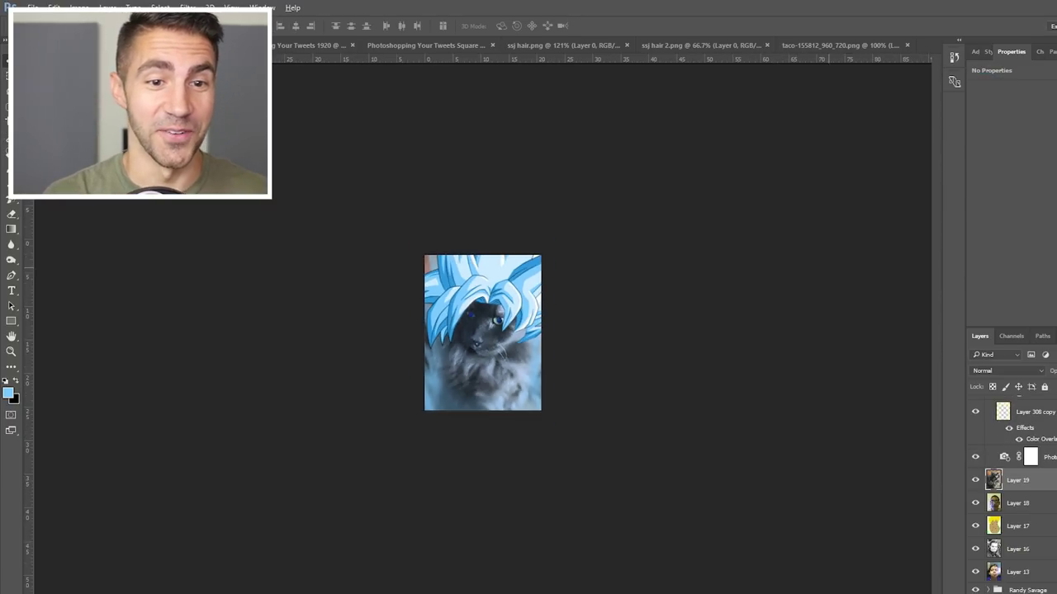
key(ctrl+plus)
key(ctrl+plus)
key(ctrl+plus)
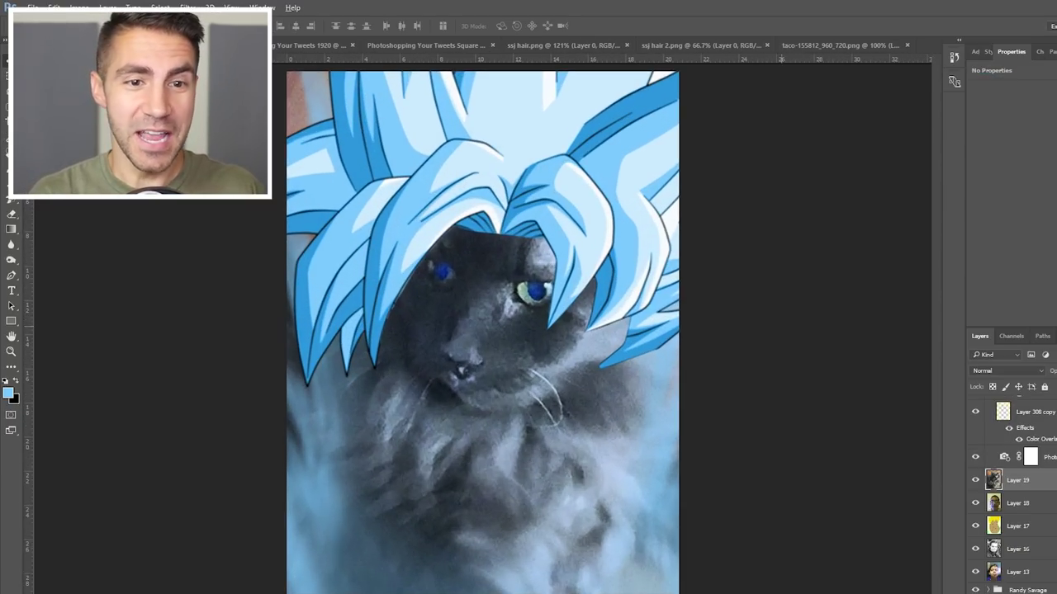
key(ctrl+minus)
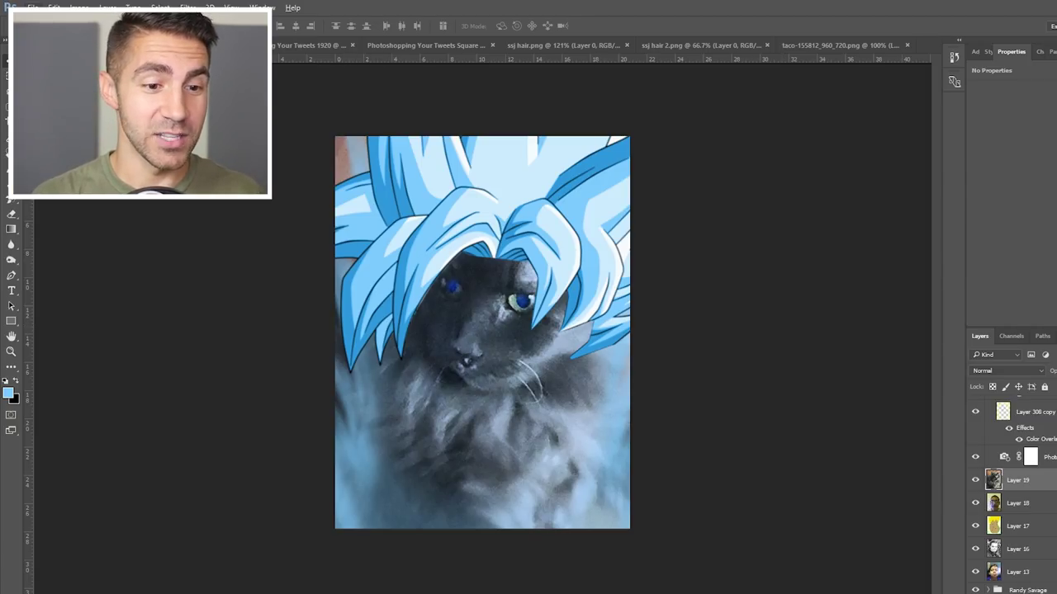
click(366, 570)
key(Escape)
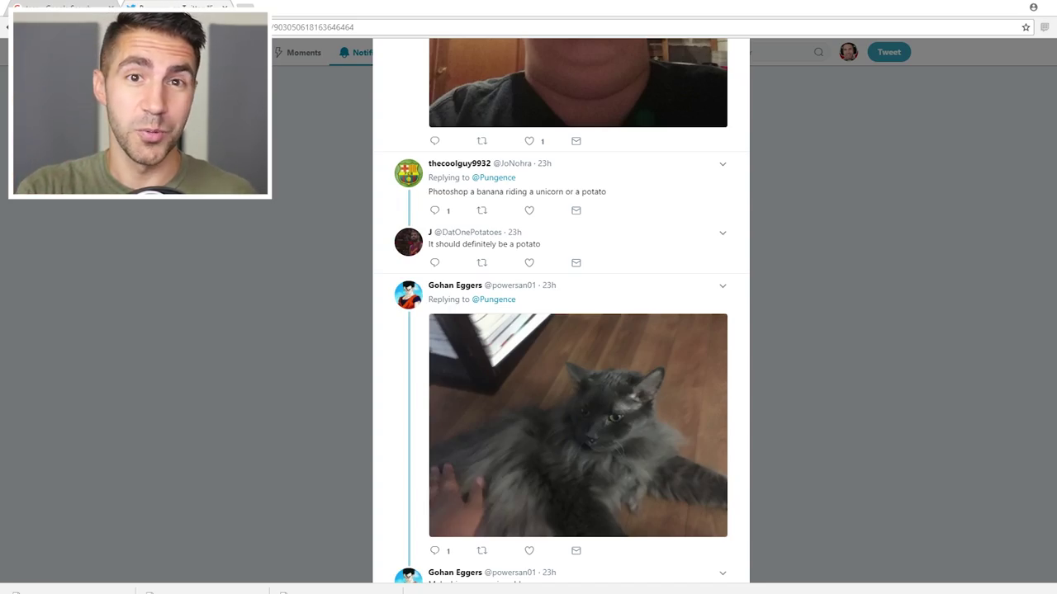
- Scroll the replies down to the banana-riding-a-unicorn-or-potato request
scroll(561, 413, down, 1)
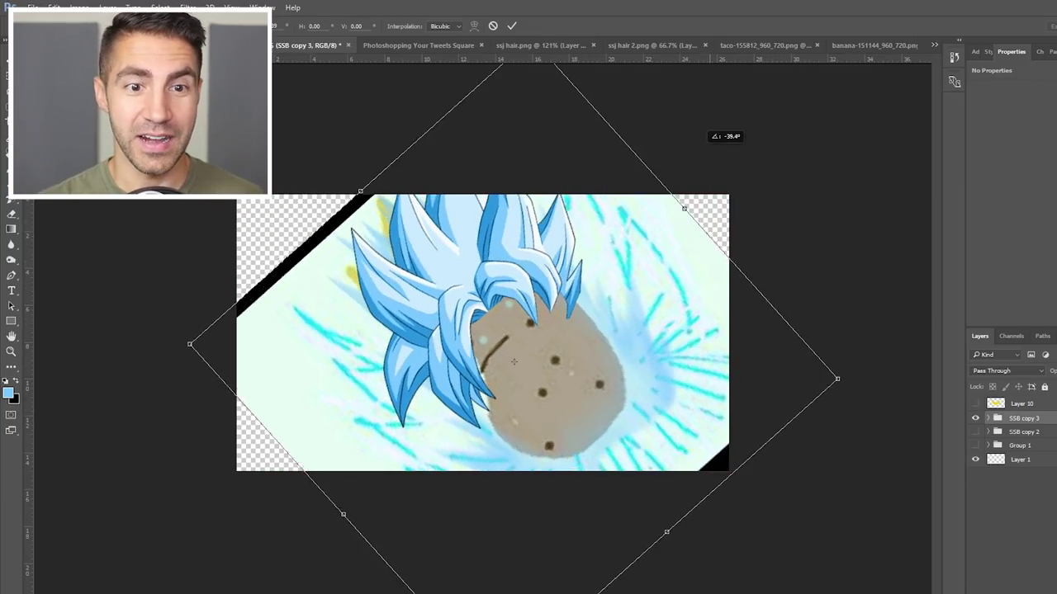
- Tilt and enlarge the SSB copy 3 potato group, then add a second googly eye to the banana
drag(537, 111, 518, 111)
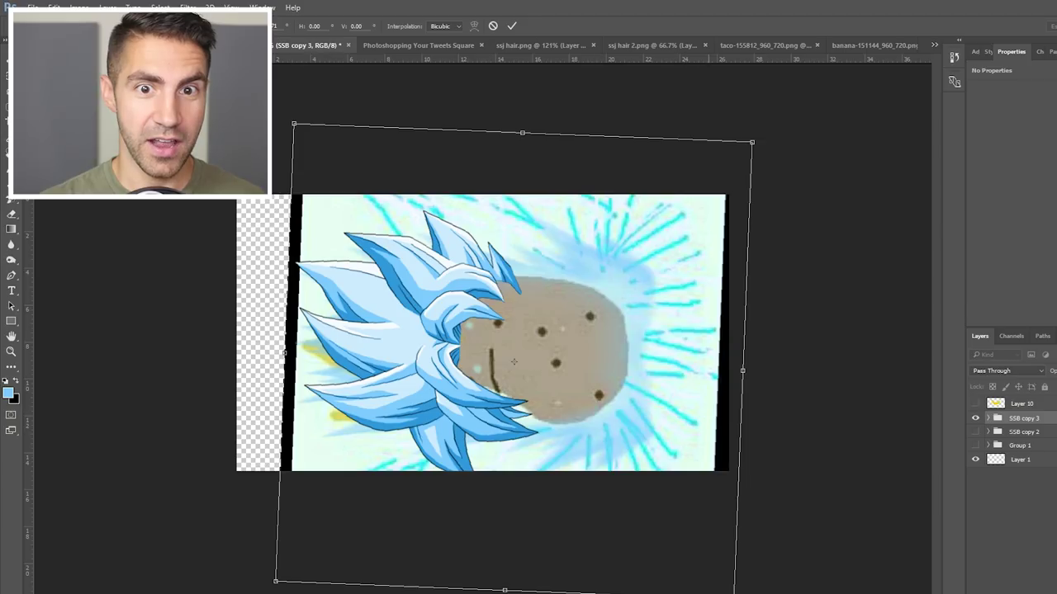
drag(751, 142, 735, 227)
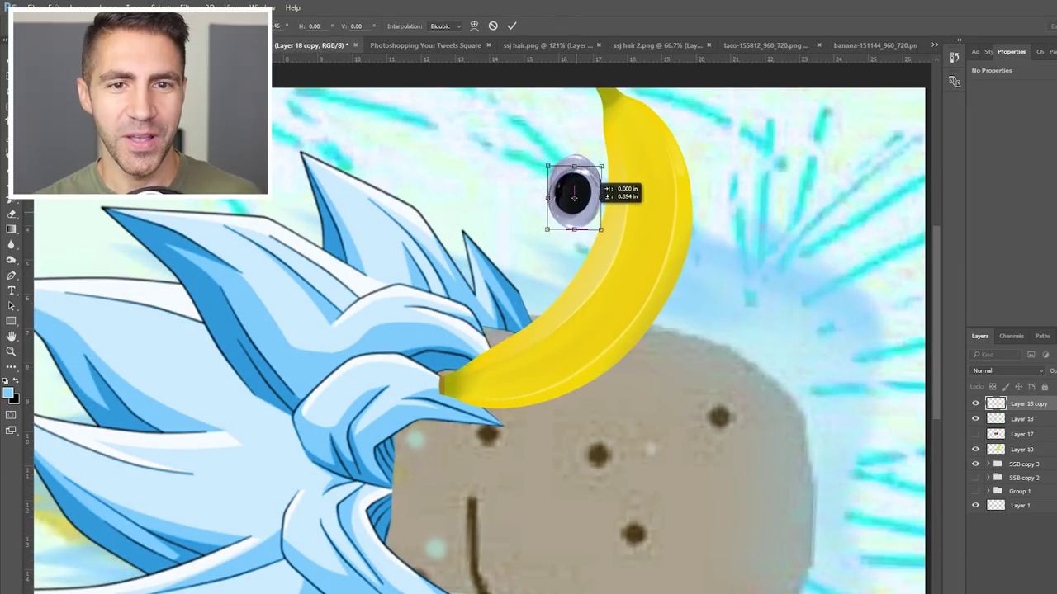
drag(574, 186, 645, 184)
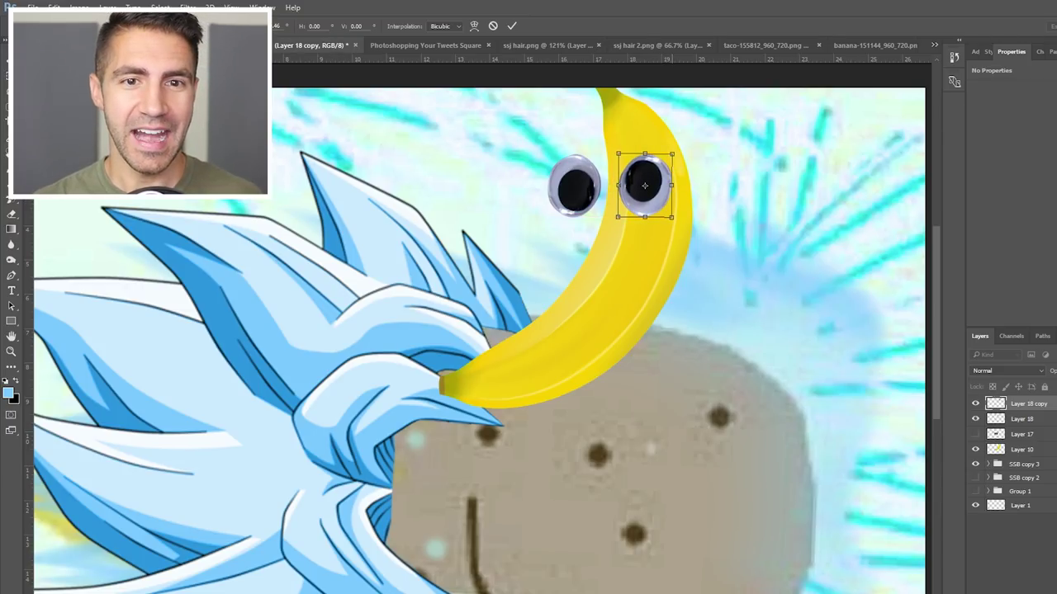
key(Return)
- Turn the arm path into a selection and fill it black, giving the banana a thin arm reaching the yellow glove
key(p)
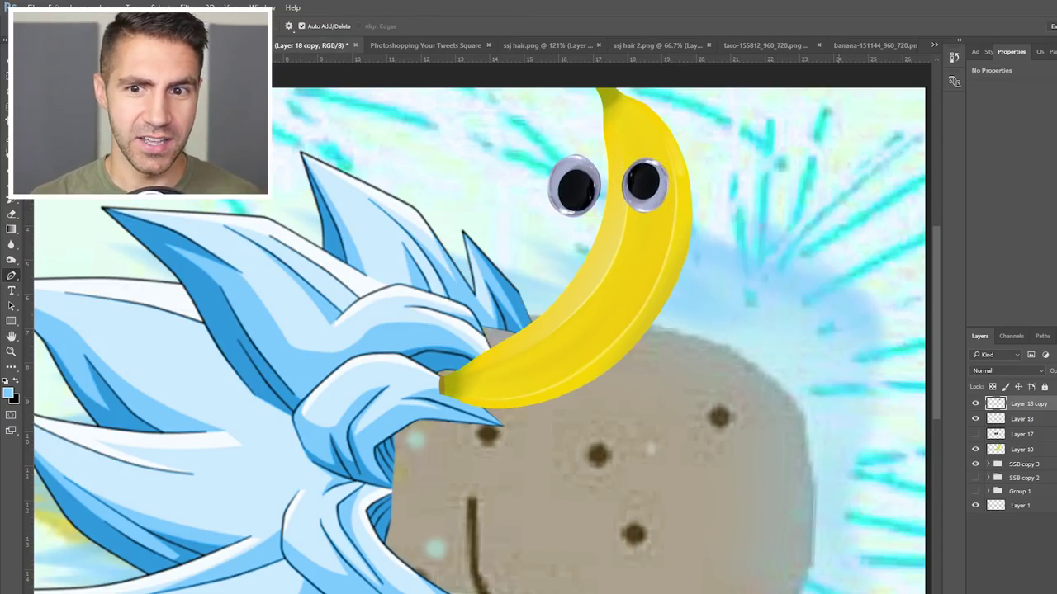
right_click(440, 217)
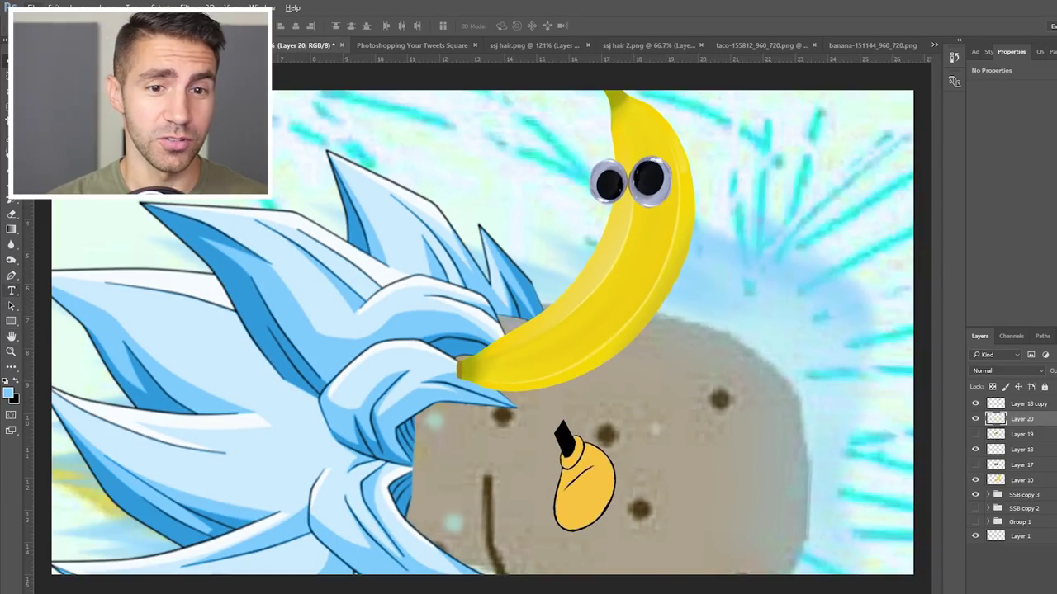
key(p)
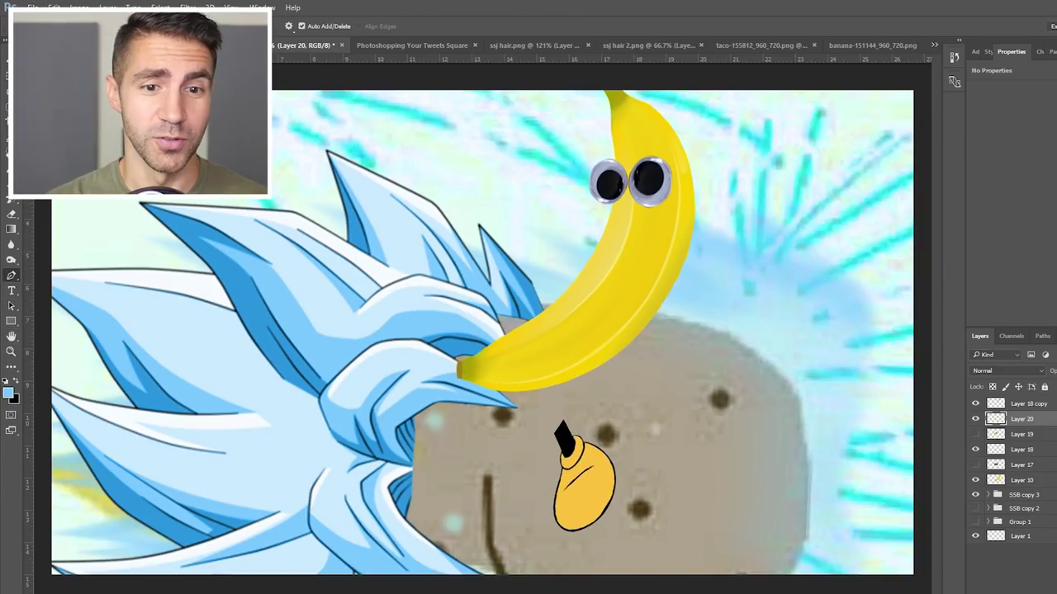
scroll(589, 430, up, 2)
scroll(589, 430, up, 2)
scroll(590, 430, up, 2)
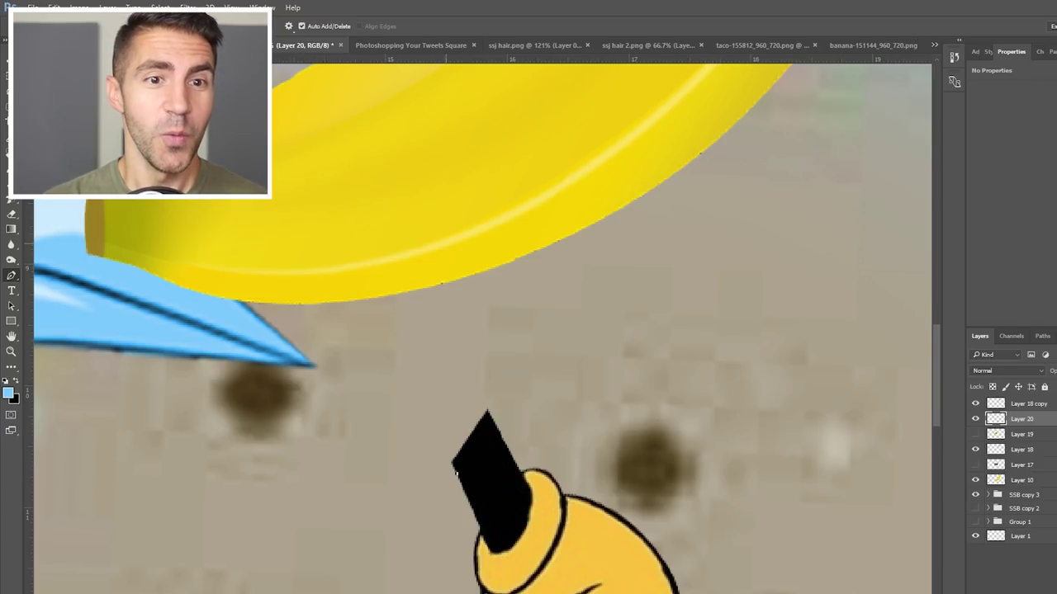
scroll(456, 473, down, 1)
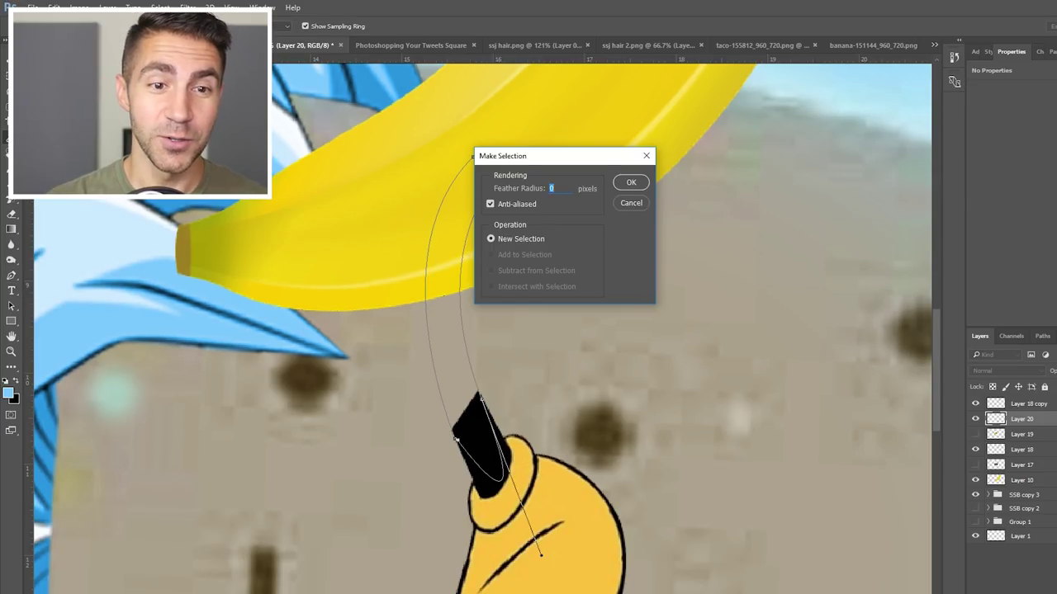
click(632, 182)
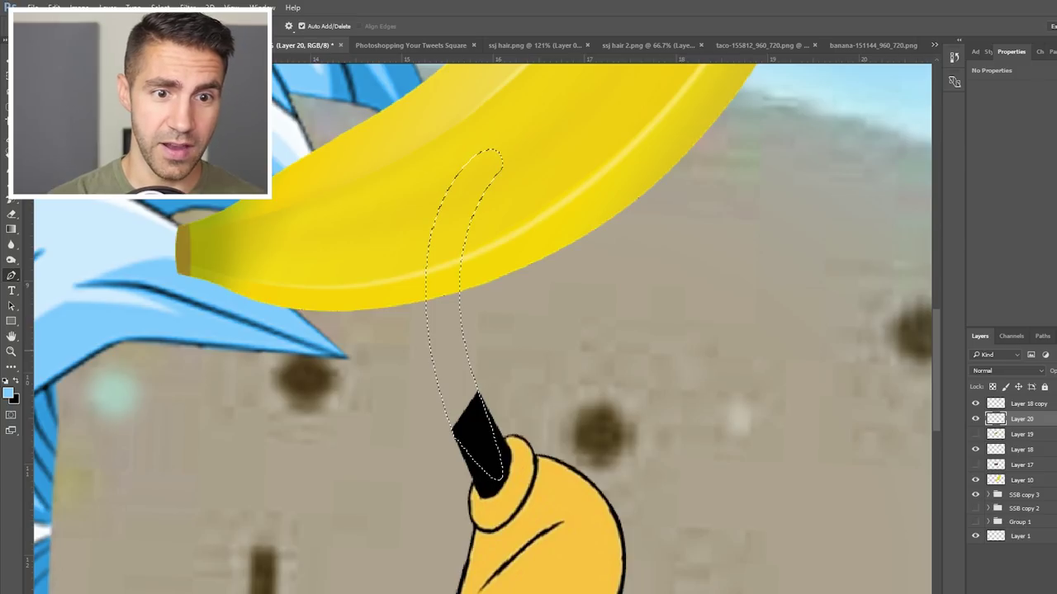
key(ctrl+BackSpace)
key(ctrl+d)
key(ctrl+minus)
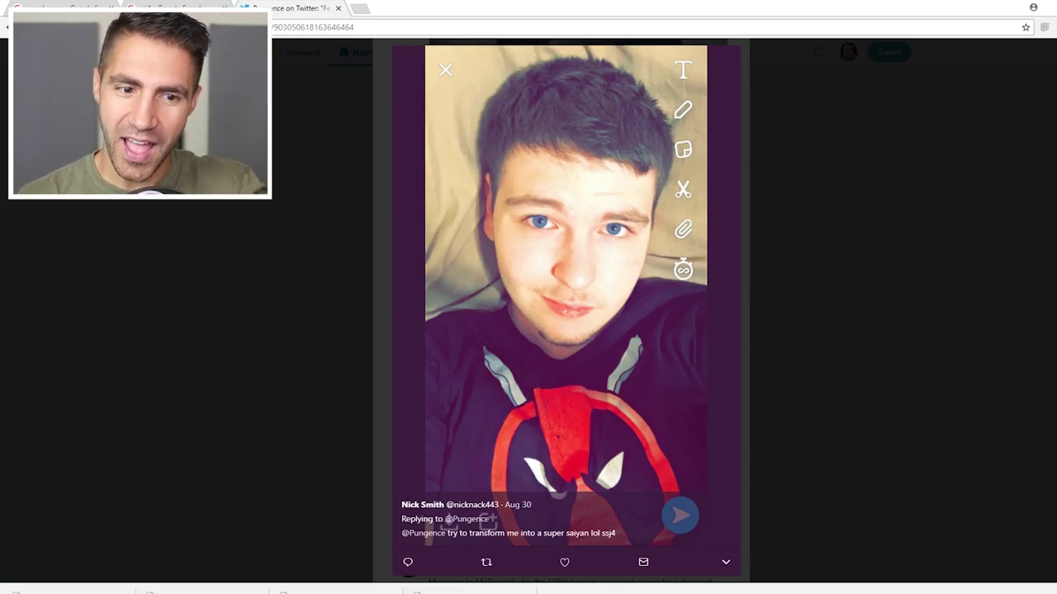
- Save the Super Saiyan 4 request selfie from the enlarged tweet photo
right_click(608, 335)
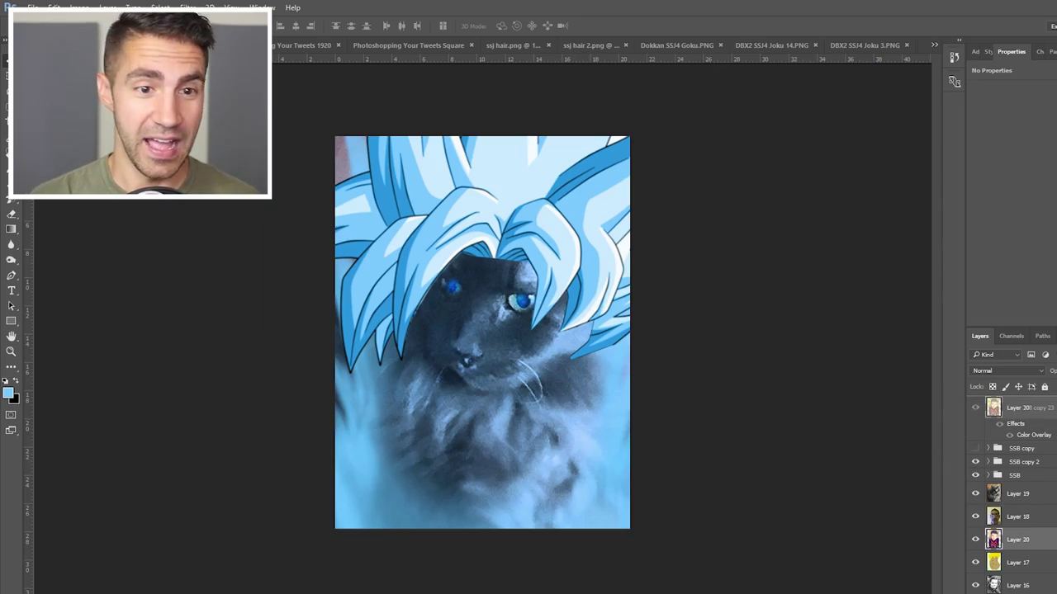
- Paste the selfie and the SSJ4 Goku image, scaling both to fill the canvas
key(ctrl+shift+bracketright)
key(ctrl+t)
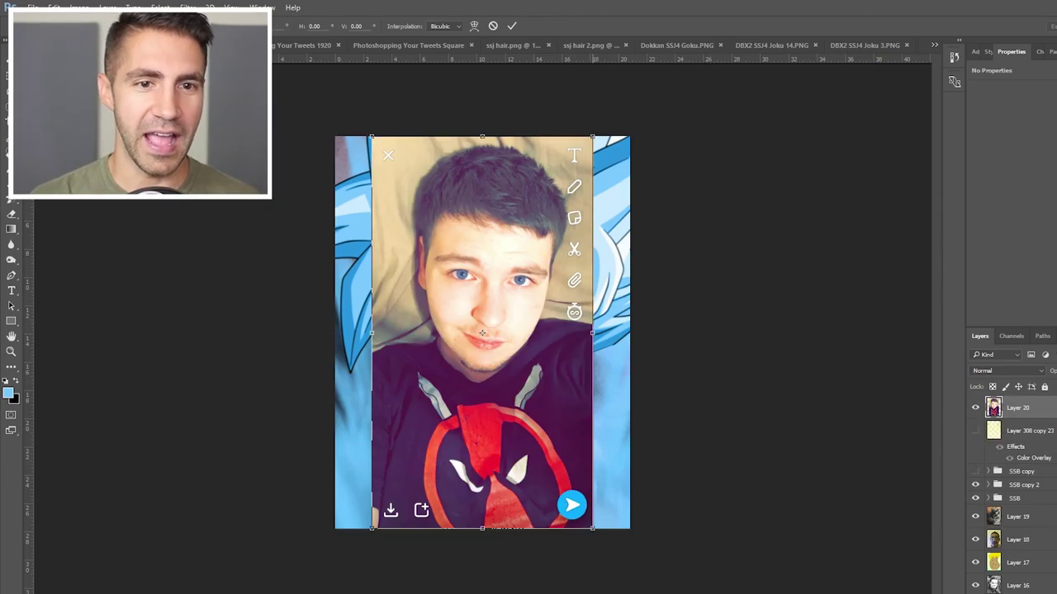
drag(592, 136, 644, 103)
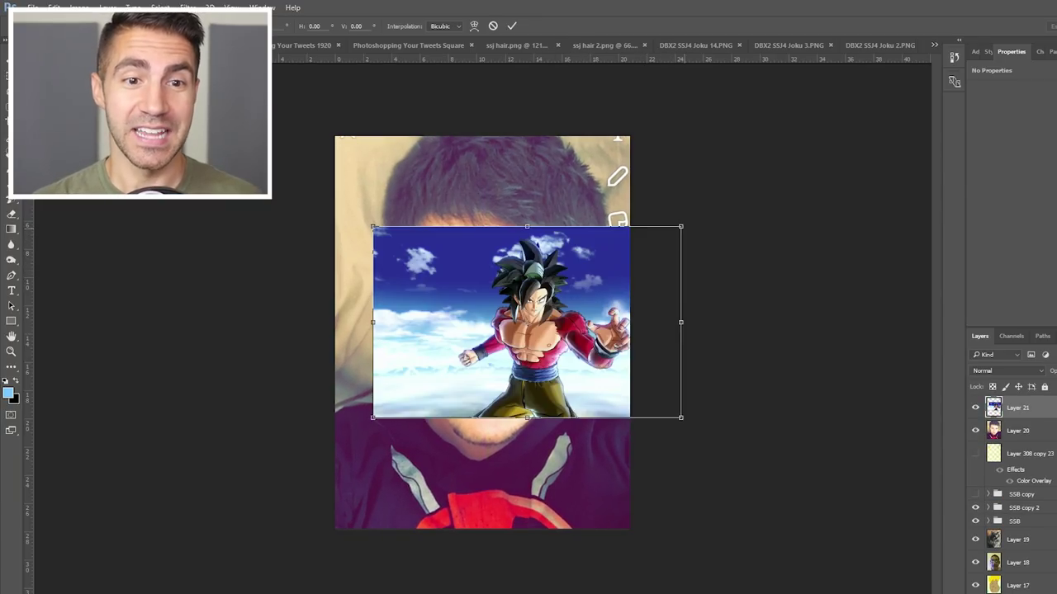
drag(373, 322, 47, 322)
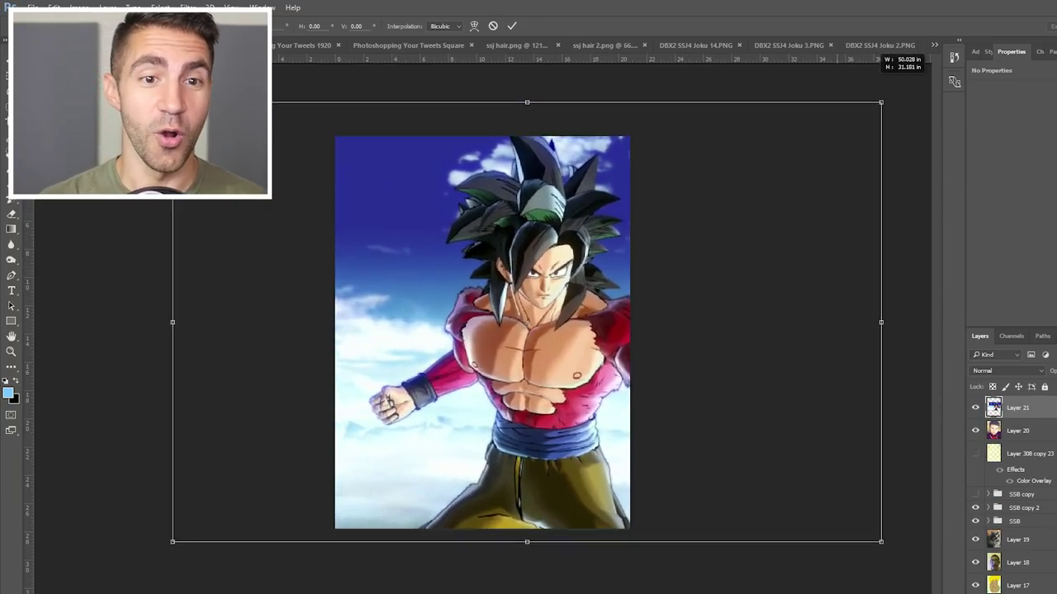
drag(727, 207, 673, 301)
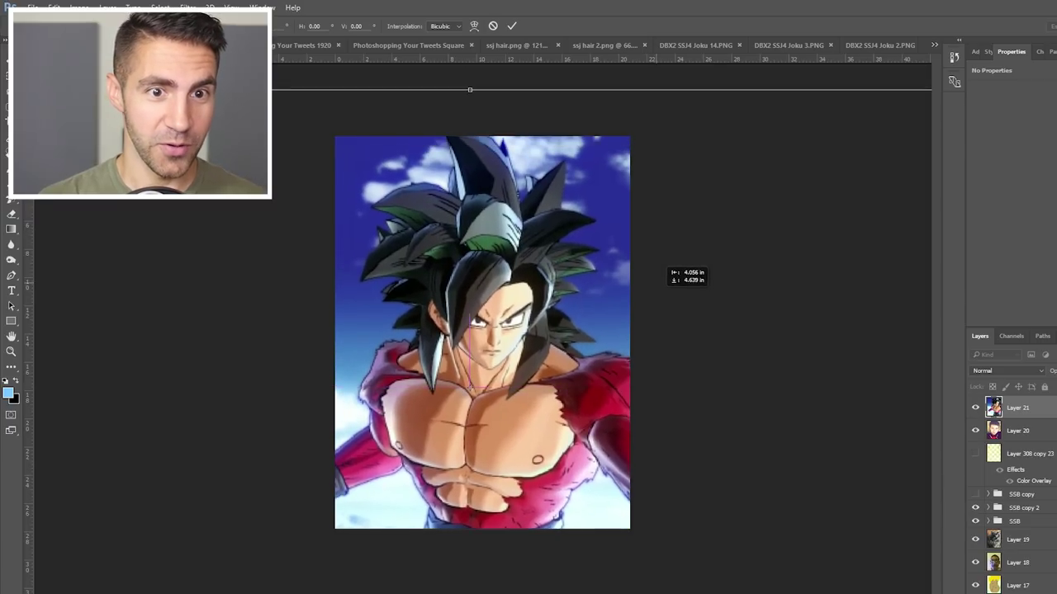
key(Return)
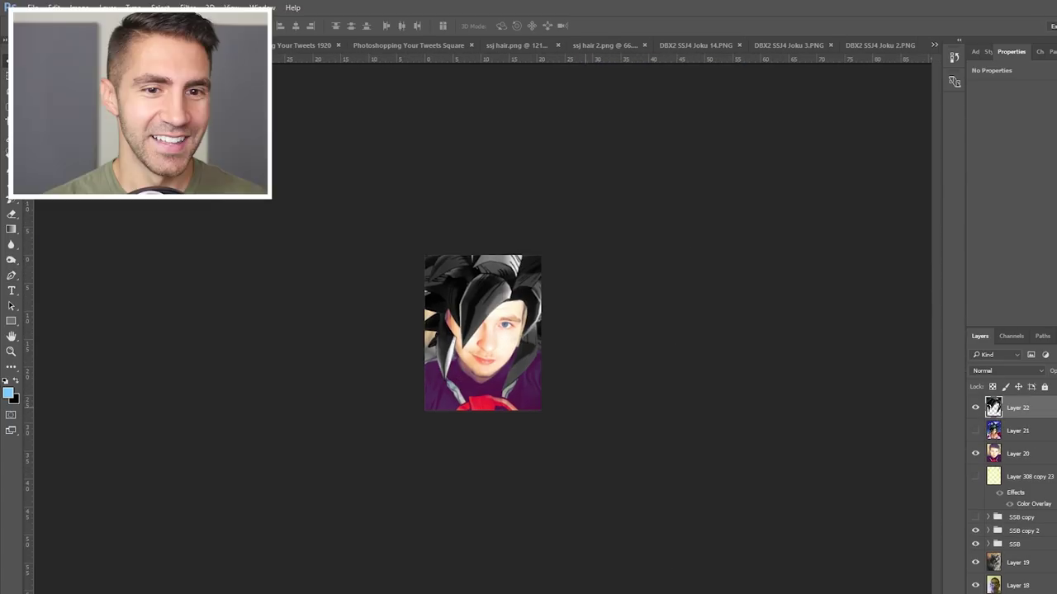
- Shrink the cut-out black SSJ4 hair slightly to fit the selfie's head
key(ctrl+plus)
key(ctrl+plus)
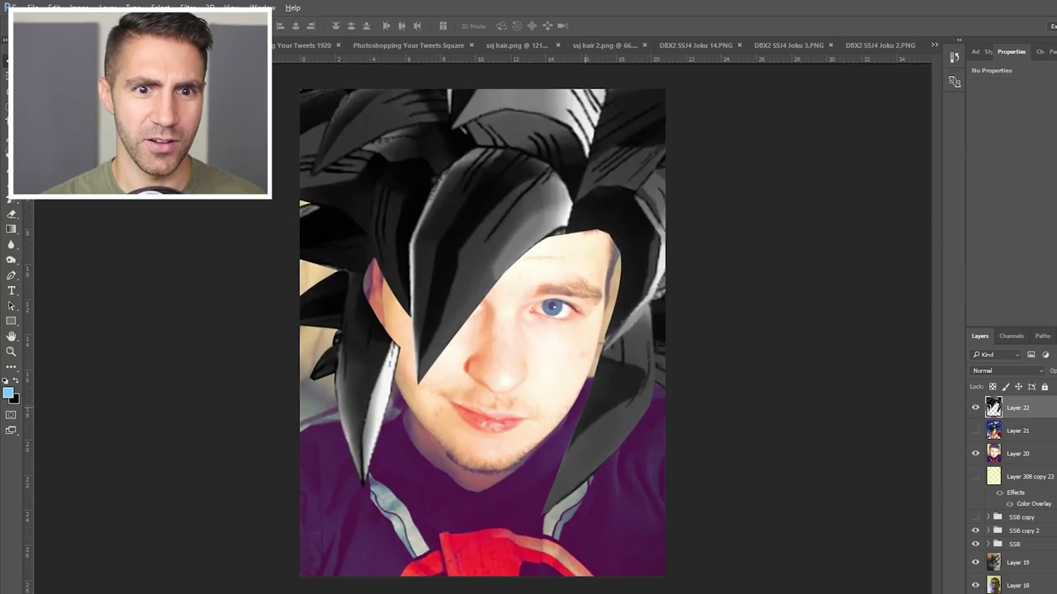
key(ctrl+minus)
key(ctrl+t)
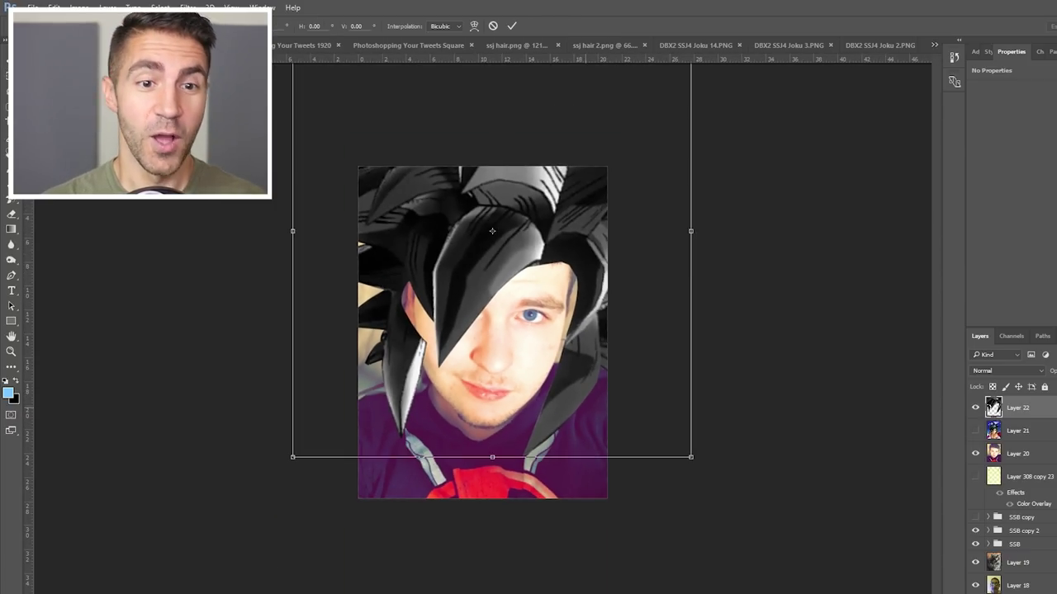
drag(690, 457, 678, 444)
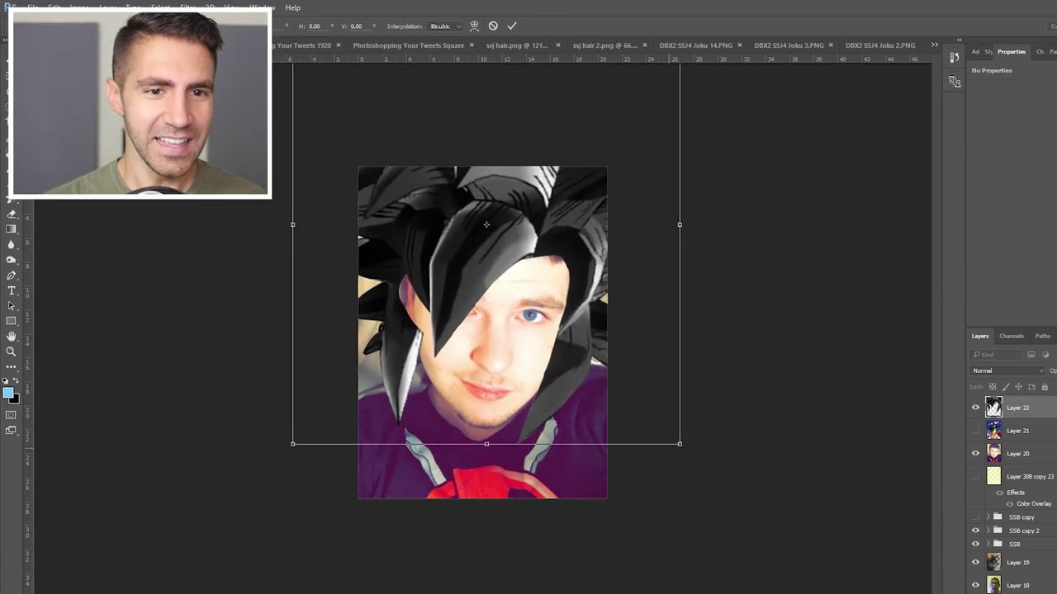
key(Return)
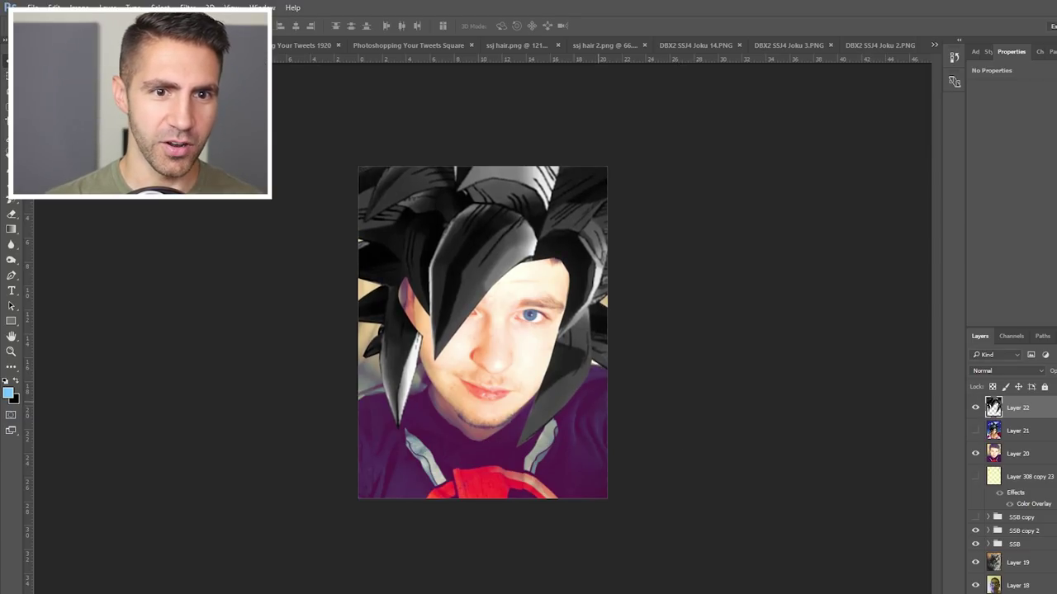
scroll(355, 384, up, 2)
scroll(355, 384, up, 2)
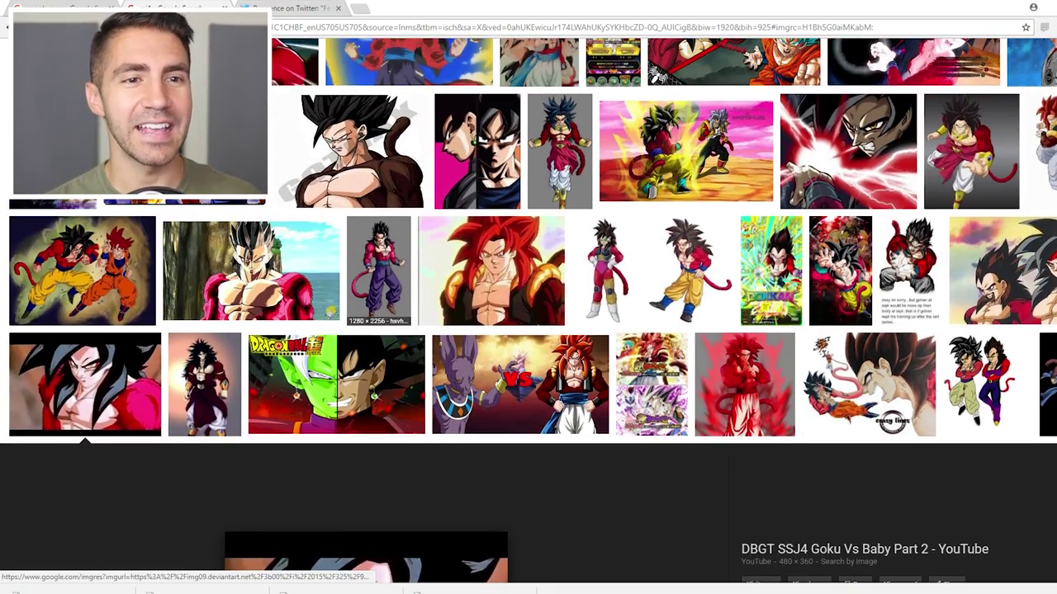
scroll(355, 384, up, 1)
scroll(355, 384, up, 2)
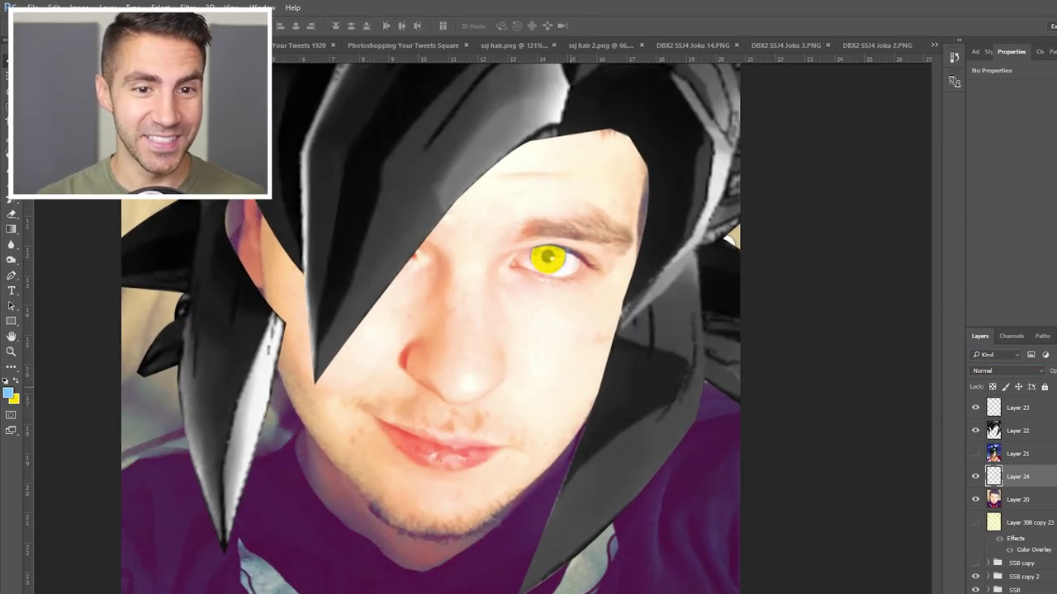
- Erase yellow spill around the iris and trace a lower-eyelid path on a new layer
key(ctrl+plus)
key(ctrl+plus)
key(ctrl+plus)
key(ctrl+plus)
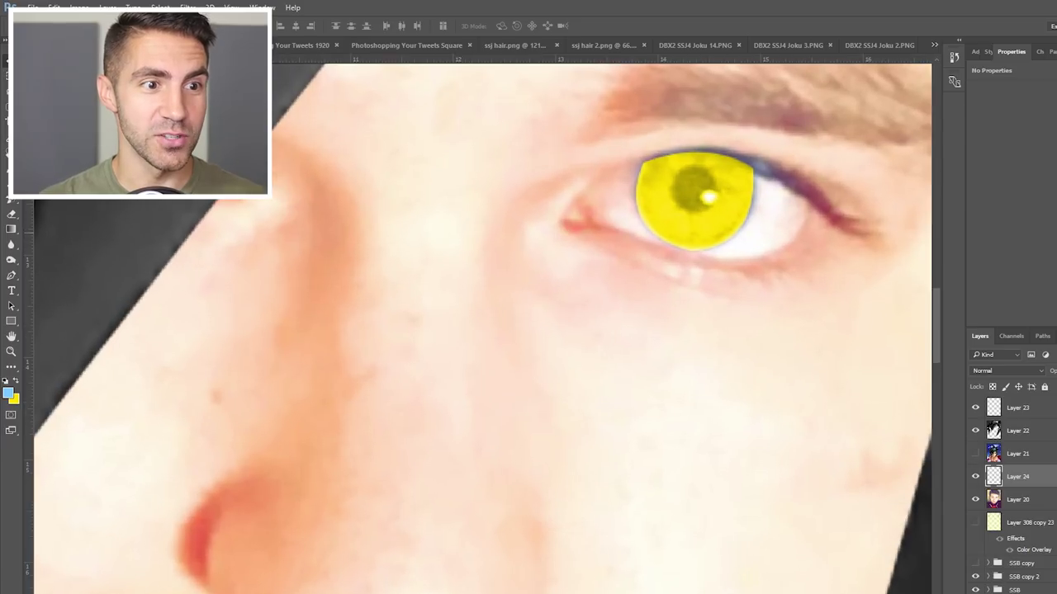
key(e)
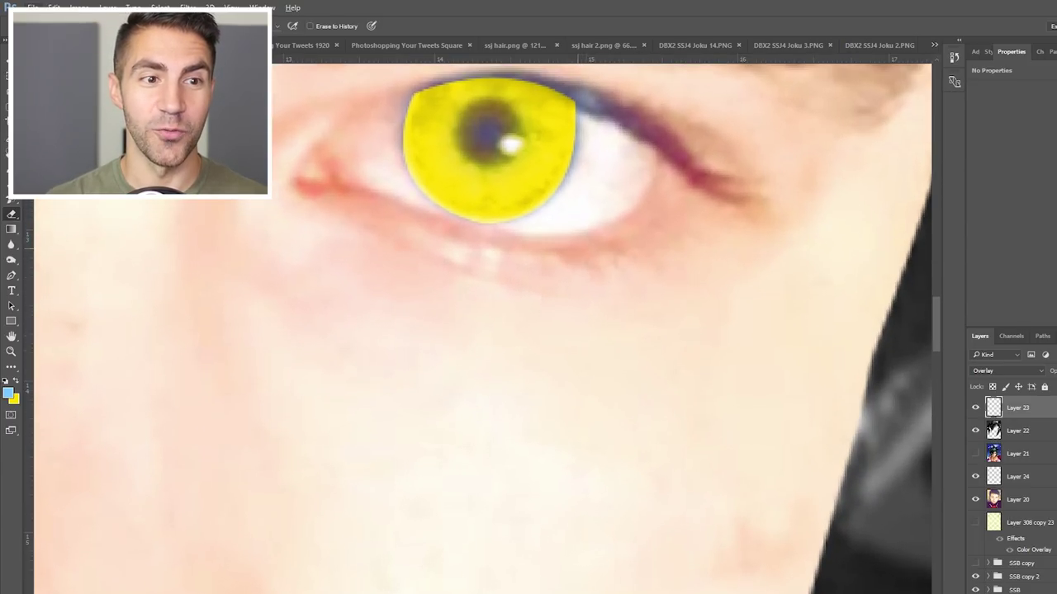
key(ctrl+shift+alt+n)
key(p)
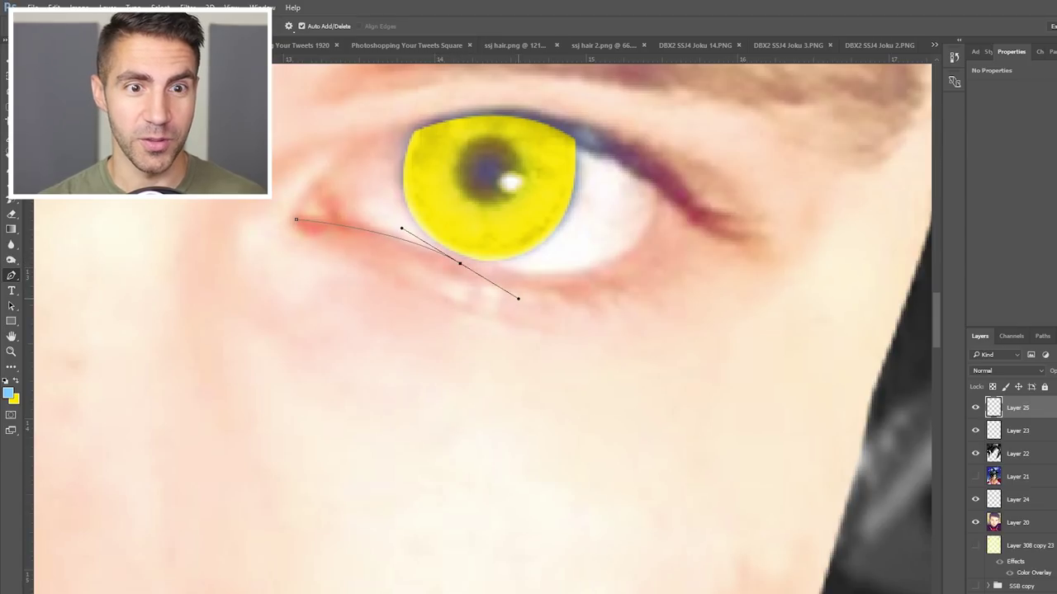
scroll(529, 297, up, 2)
drag(657, 248, 632, 382)
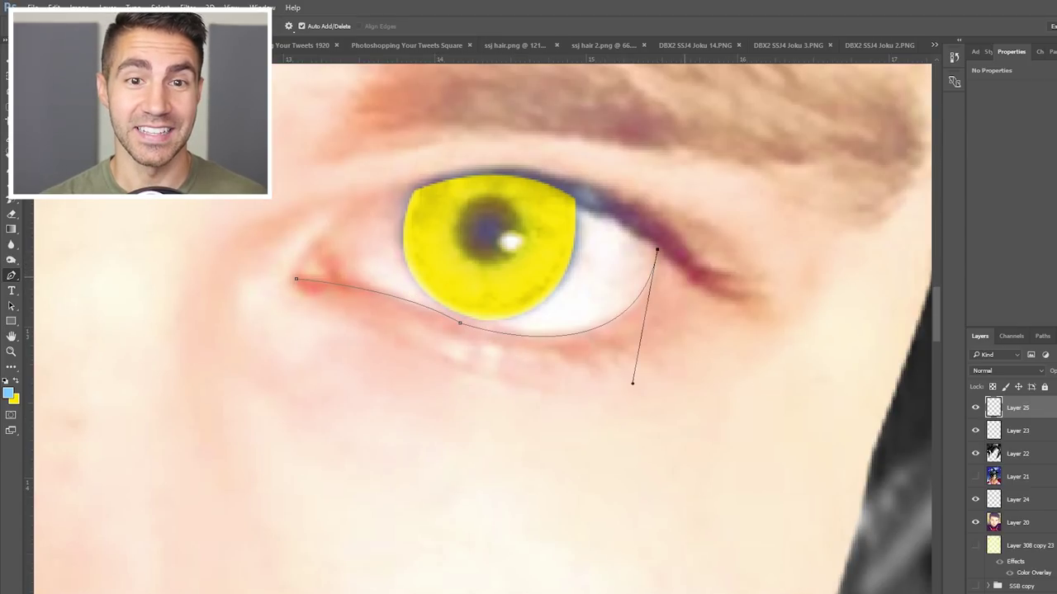
click(685, 275)
click(453, 334)
drag(313, 296, 256, 297)
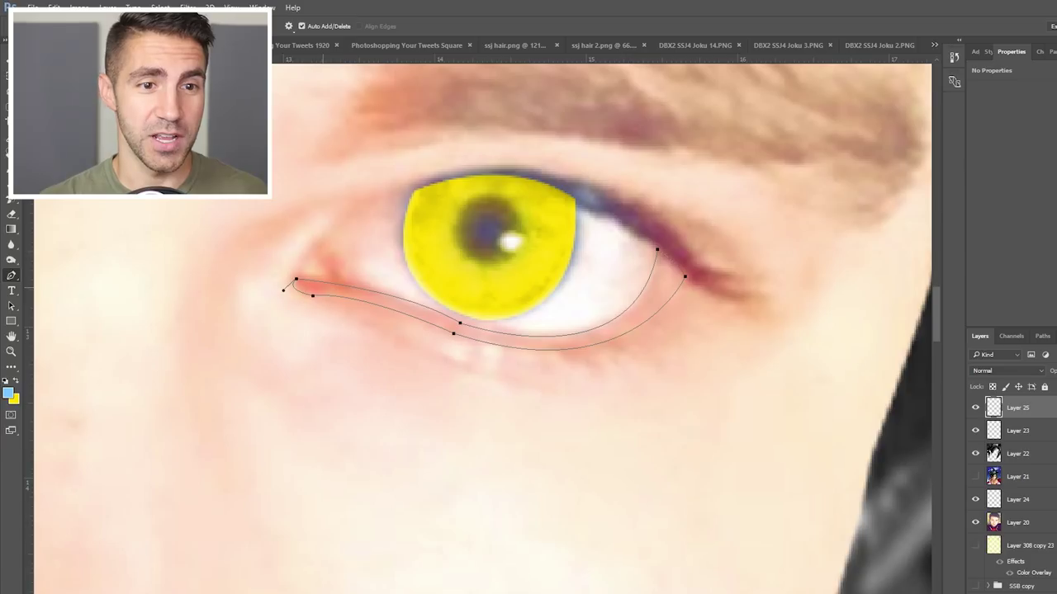
- Fill the lower-lid selection with red and blend the copy as Soft Light
right_click(324, 286)
click(355, 342)
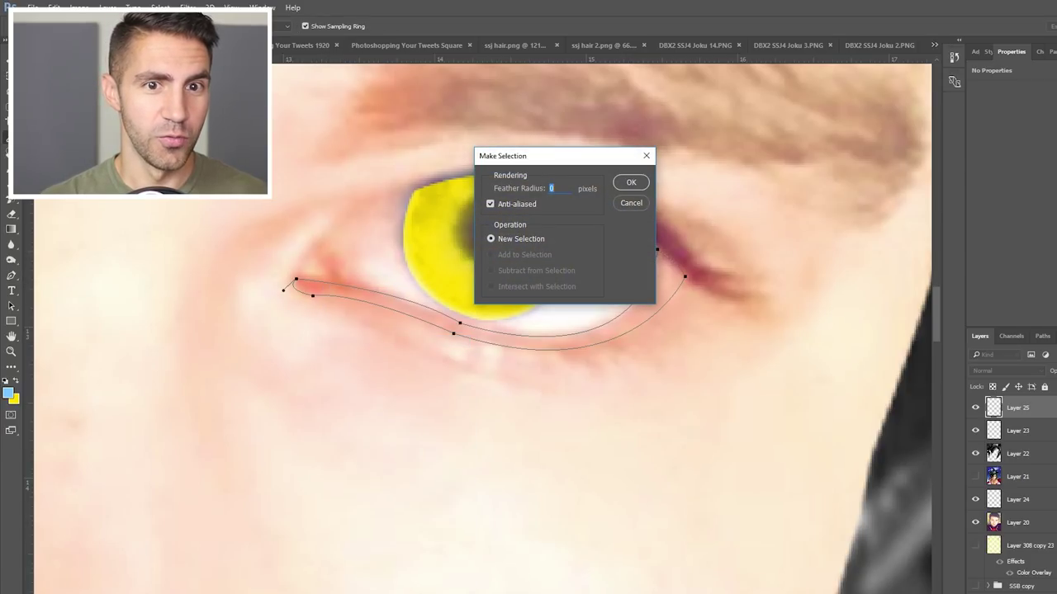
key(Return)
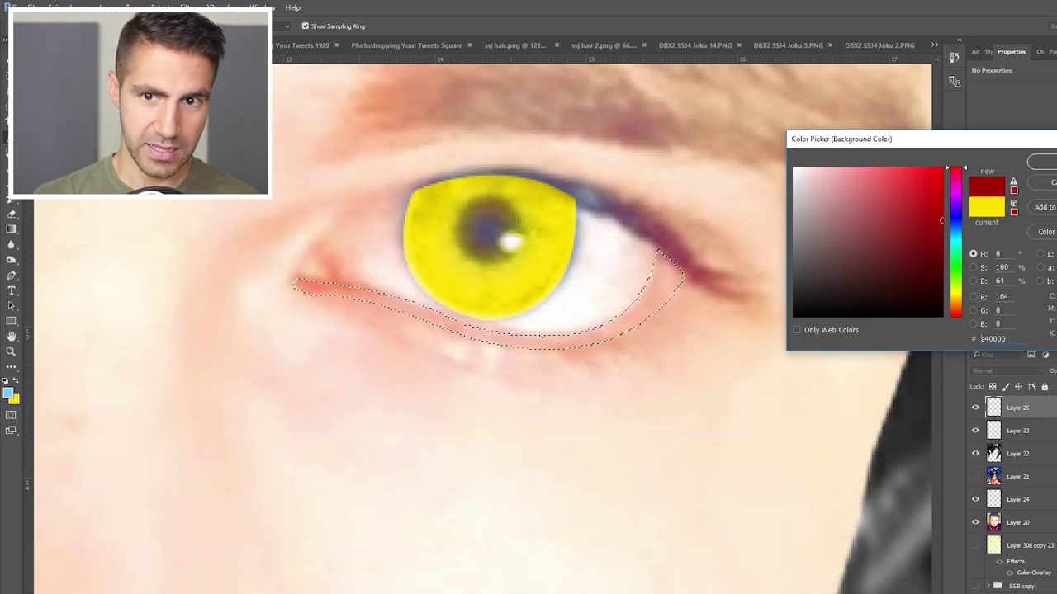
key(Return)
key(ctrl+BackSpace)
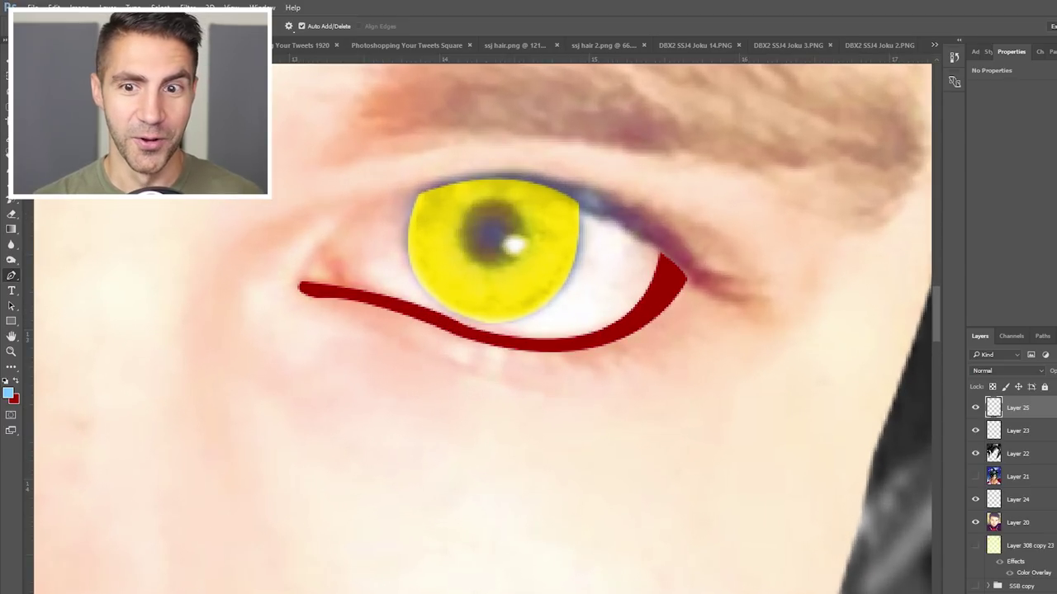
click(1006, 370)
click(999, 521)
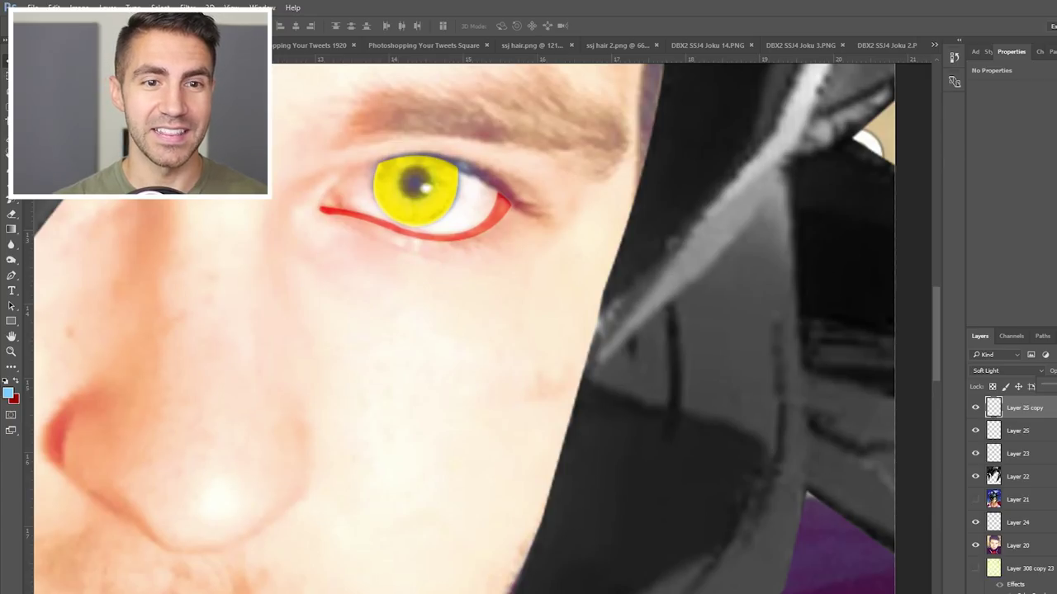
- Return to the Pen tool and scroll to review the eye
key(p)
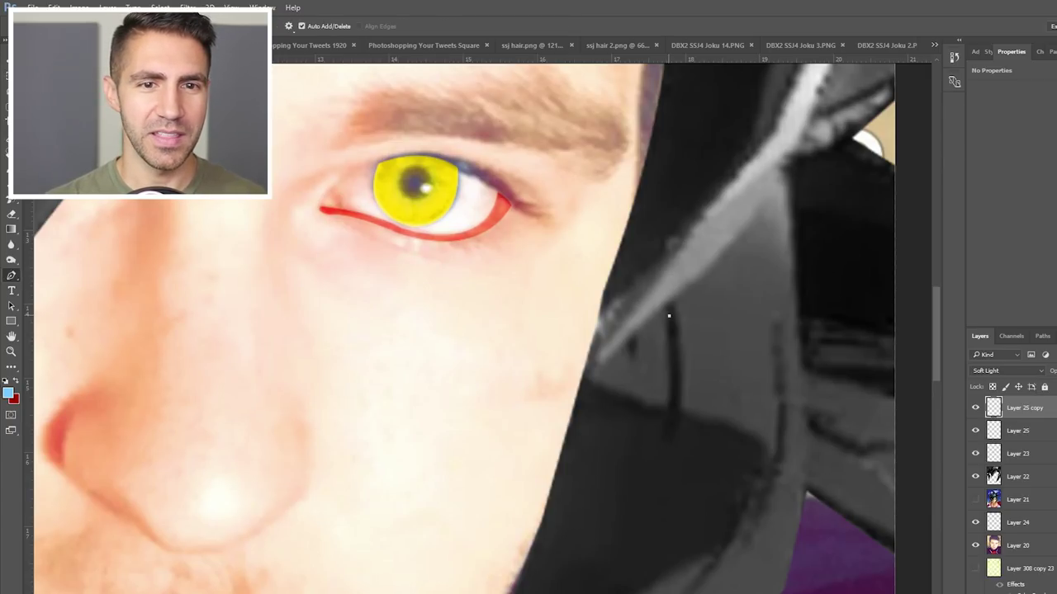
scroll(479, 330, down, 5)
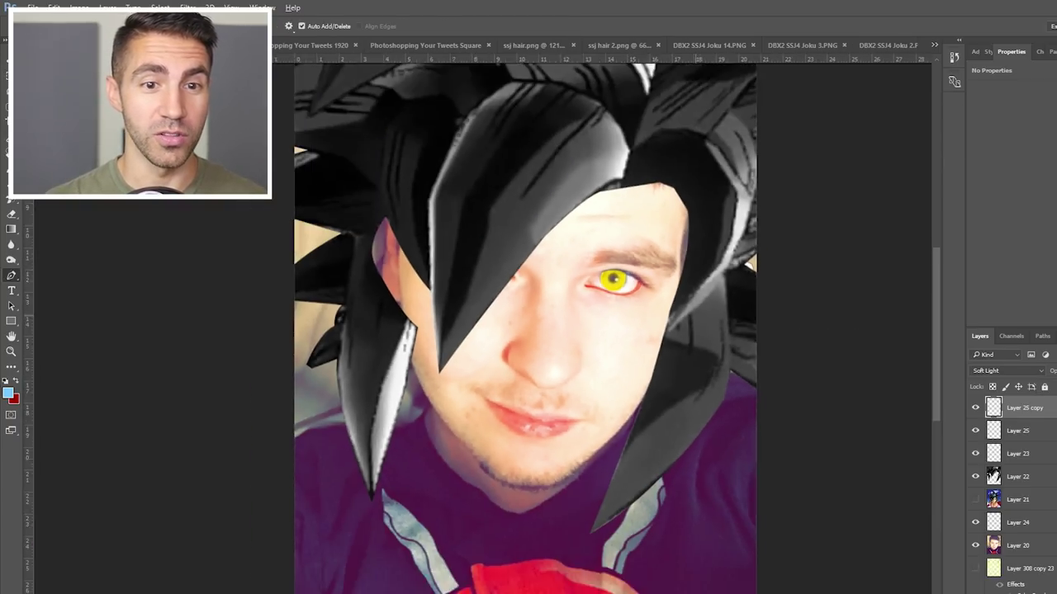
scroll(483, 333, down, 5)
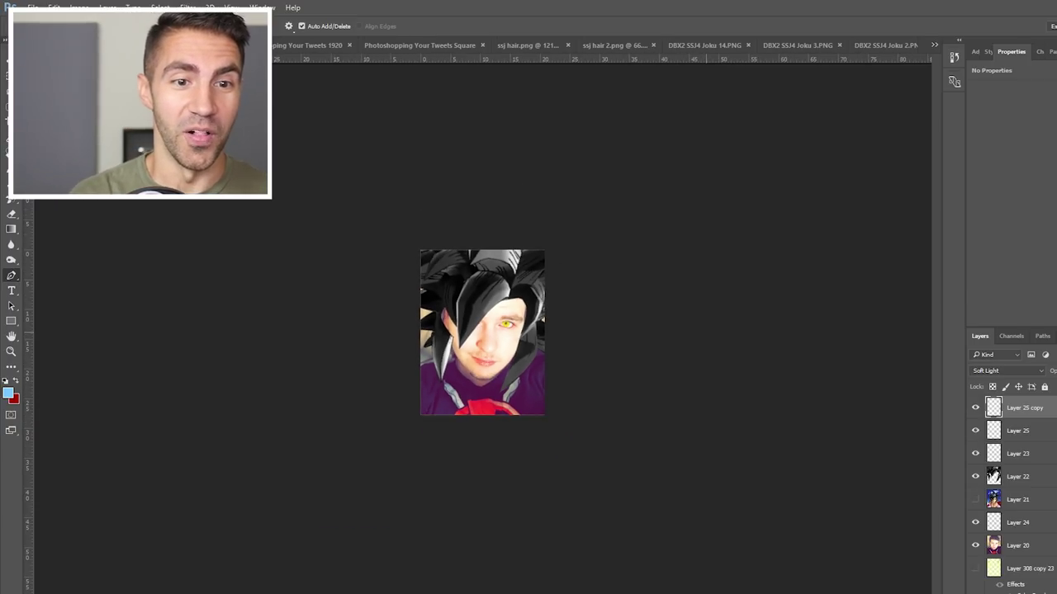
scroll(483, 333, up, 3)
scroll(482, 333, up, 3)
scroll(652, 333, up, 2)
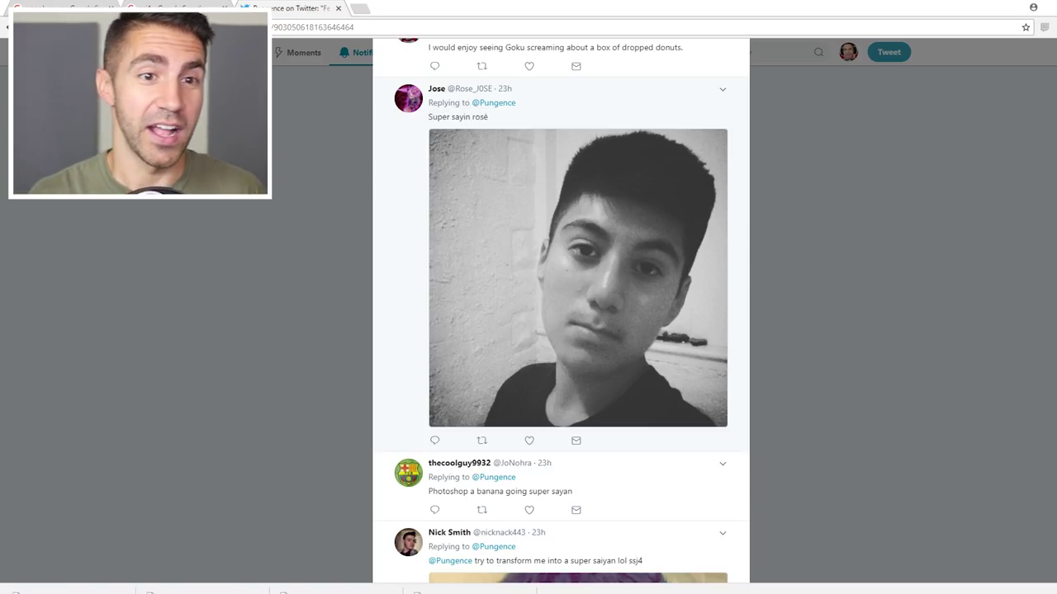
- Enlarge the 'Super sayin rosé' selfie and copy the black-and-white image
click(577, 277)
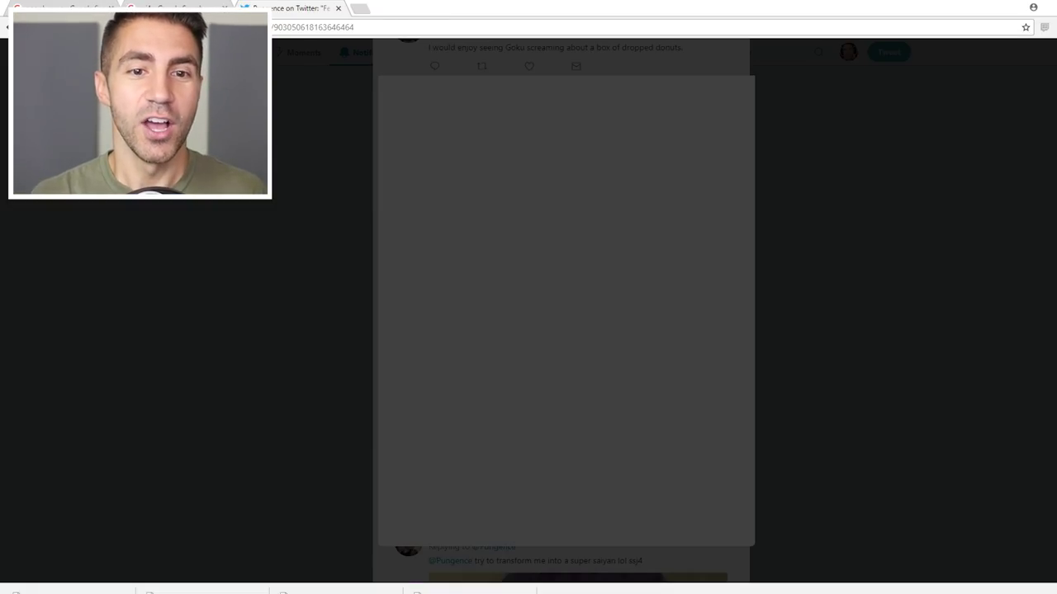
right_click(700, 295)
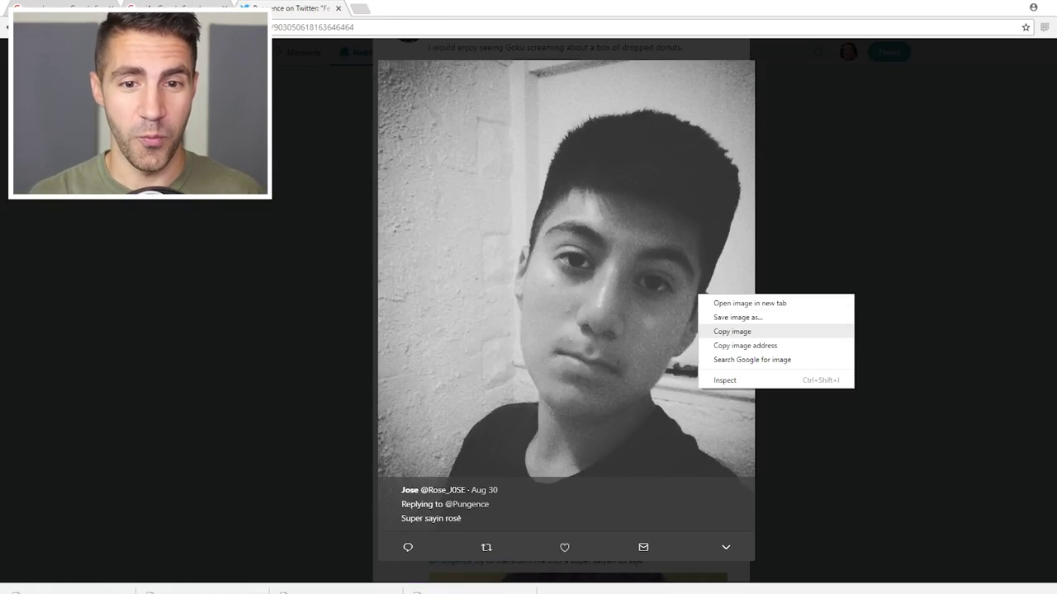
click(732, 330)
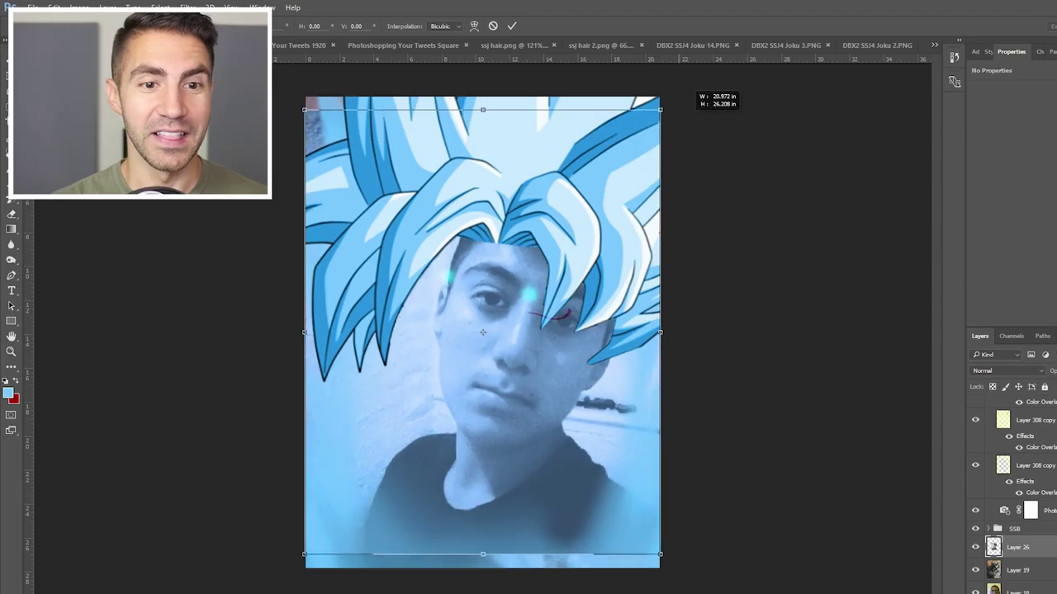
- Scale the pasted rosé selfie to fill the canvas and set the hair overlay to pink eb3fff
mouse_move(701, 89)
mouse_down()
mouse_move(799, 7)
mouse_move(615, 194)
mouse_up()
key(ctrl+minus)
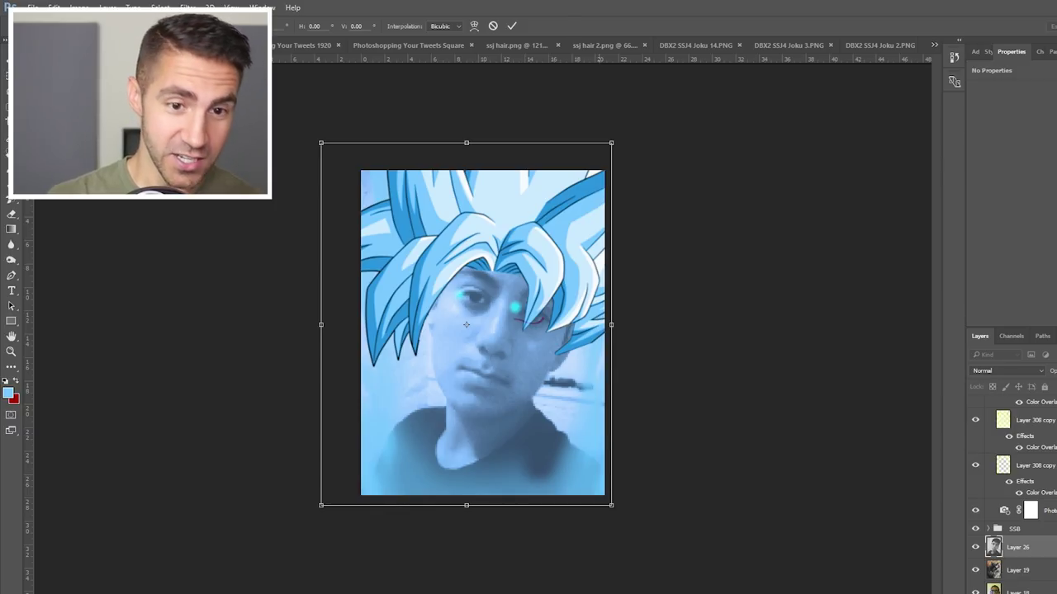
key(Return)
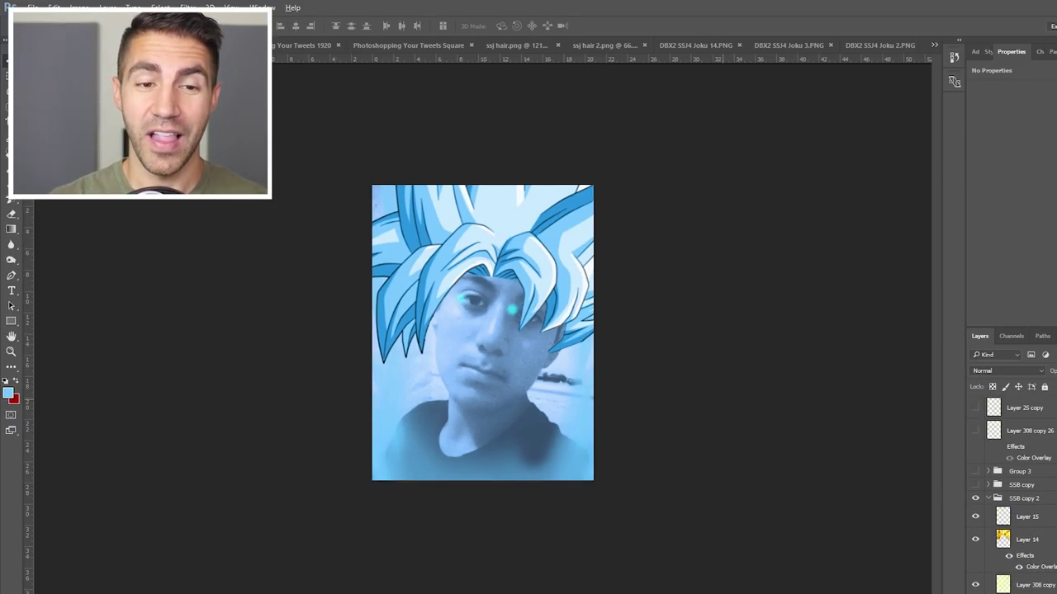
key(ctrl+plus)
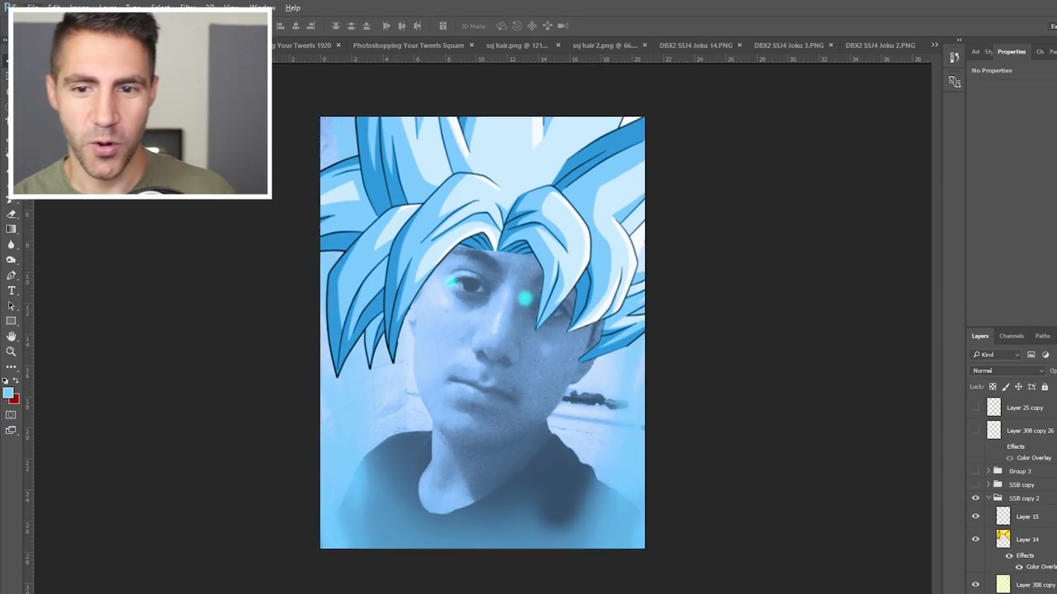
scroll(1012, 496, down, 2)
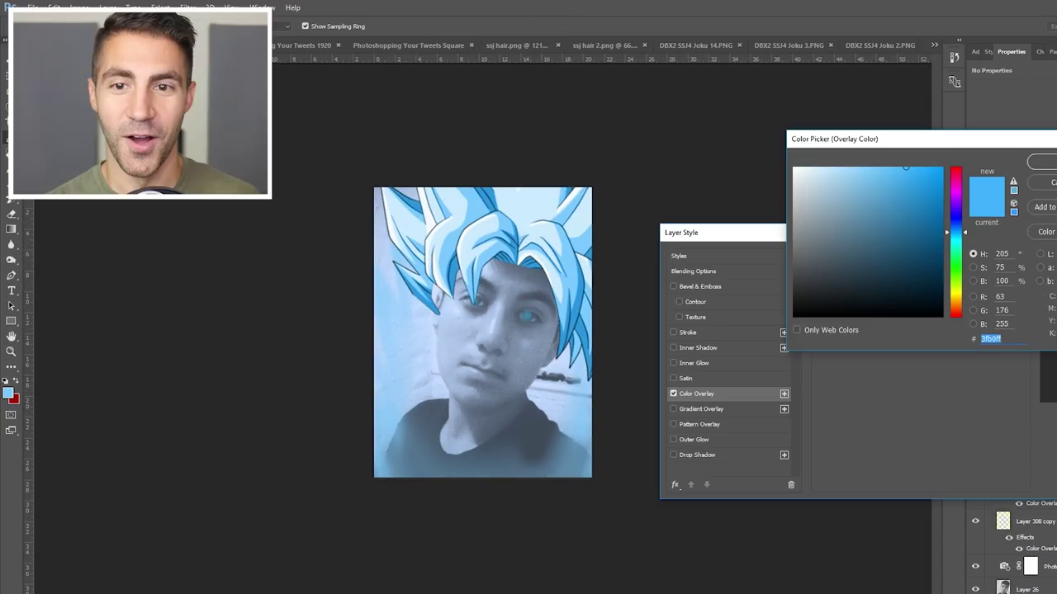
text(eb3fff)
click(854, 167)
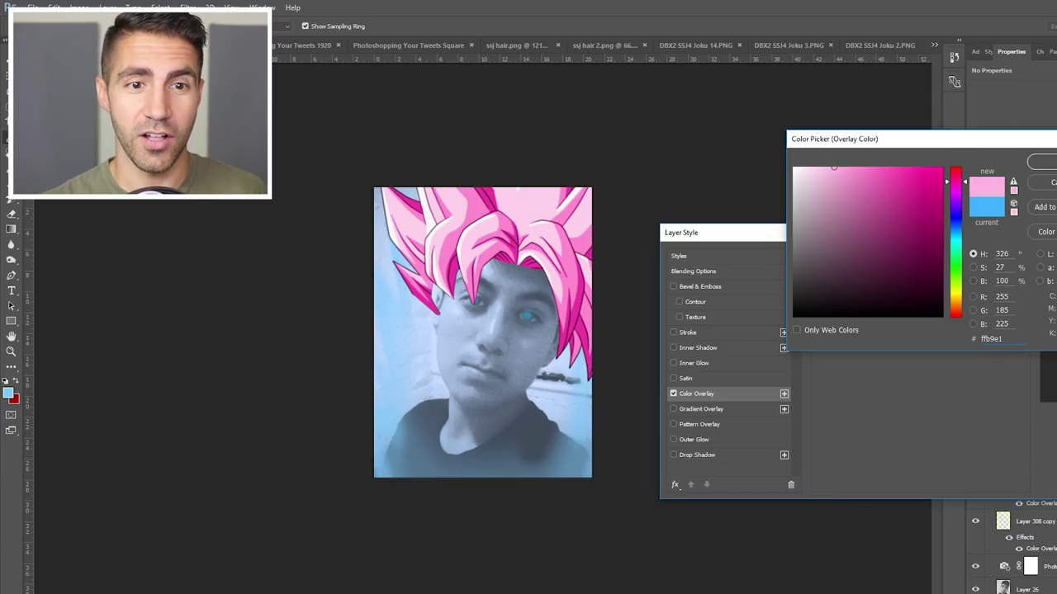
- Confirm the pink hair and tint the background glow vivid magenta-pink
key(Return)
click(1015, 212)
click(878, 227)
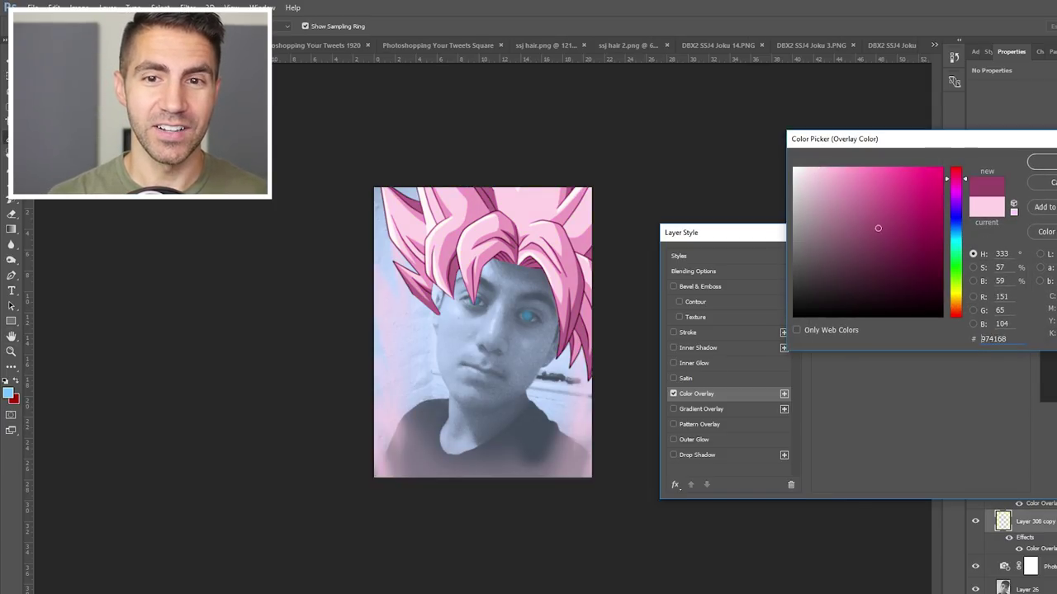
click(891, 168)
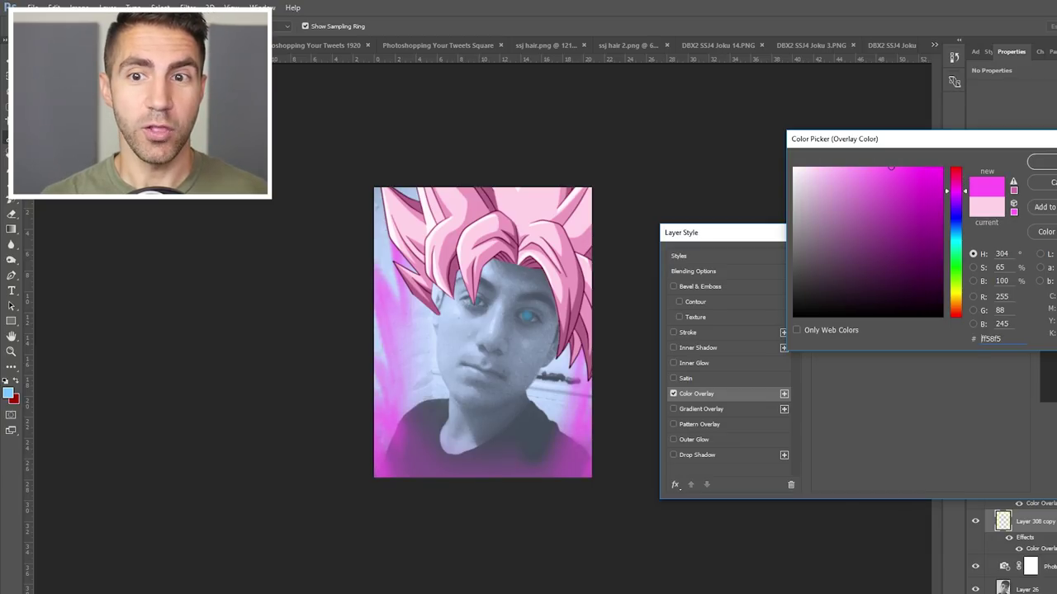
key(Return)
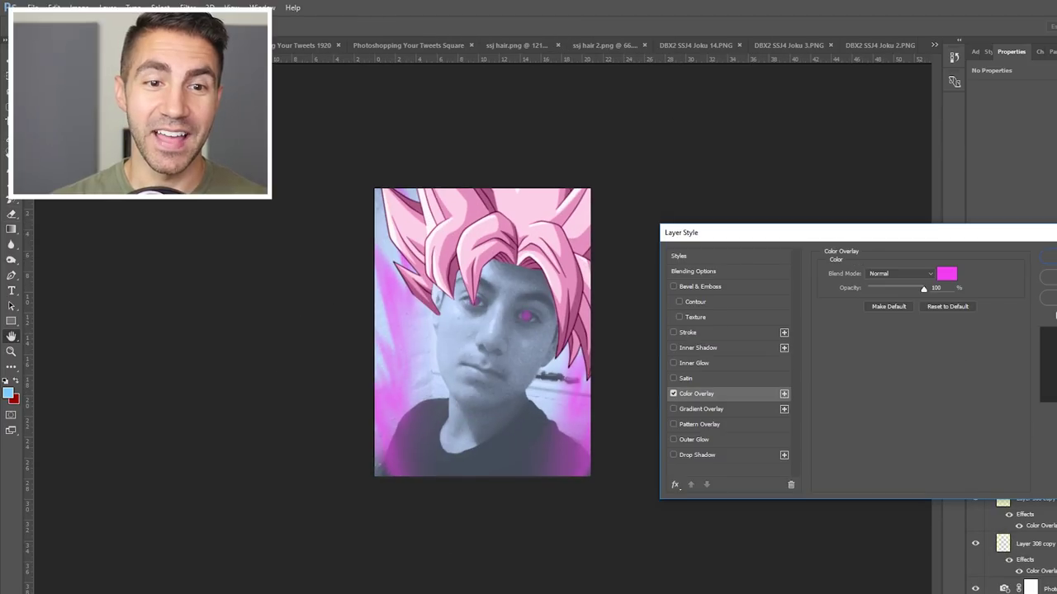
- Set the eyes' Color Overlay to pale pink ffd3e7
click(947, 274)
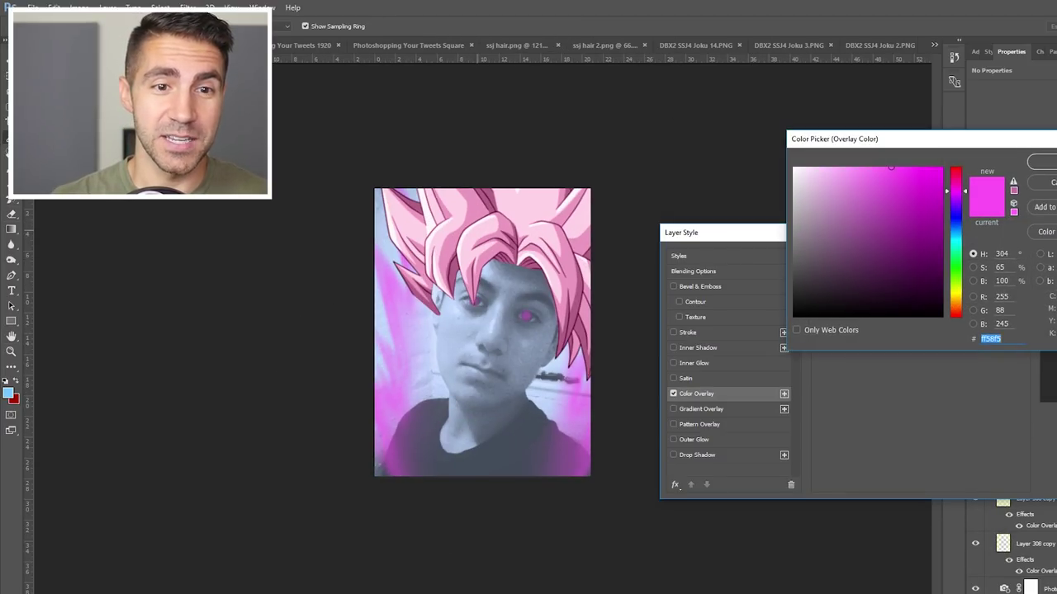
text(ffd3e7)
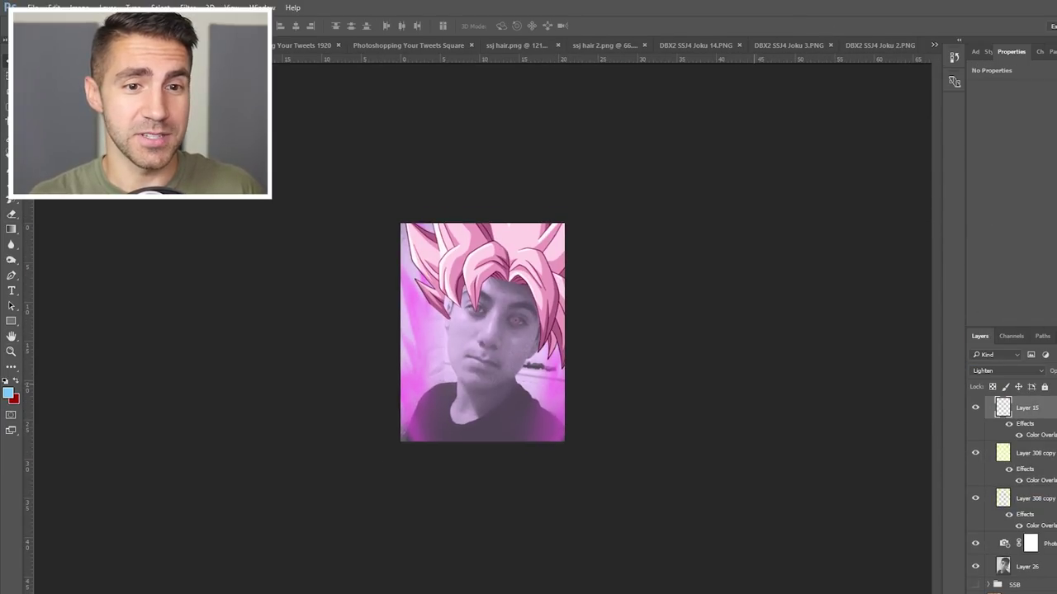
key(ctrl+plus)
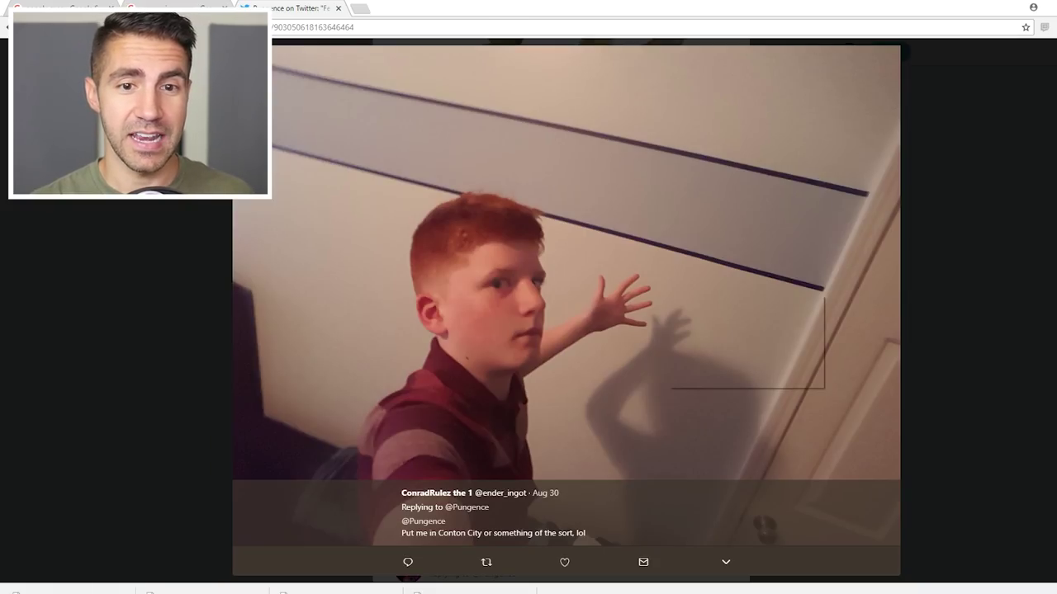
- Copy the red-haired boy's photo and scale it down into the Conton City scene
right_click(667, 295)
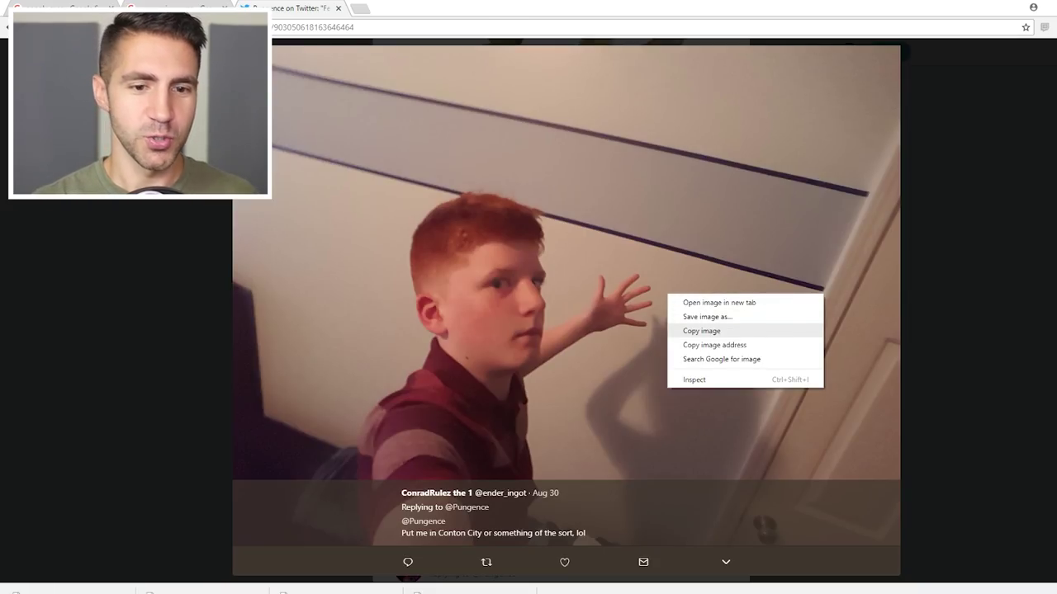
click(701, 330)
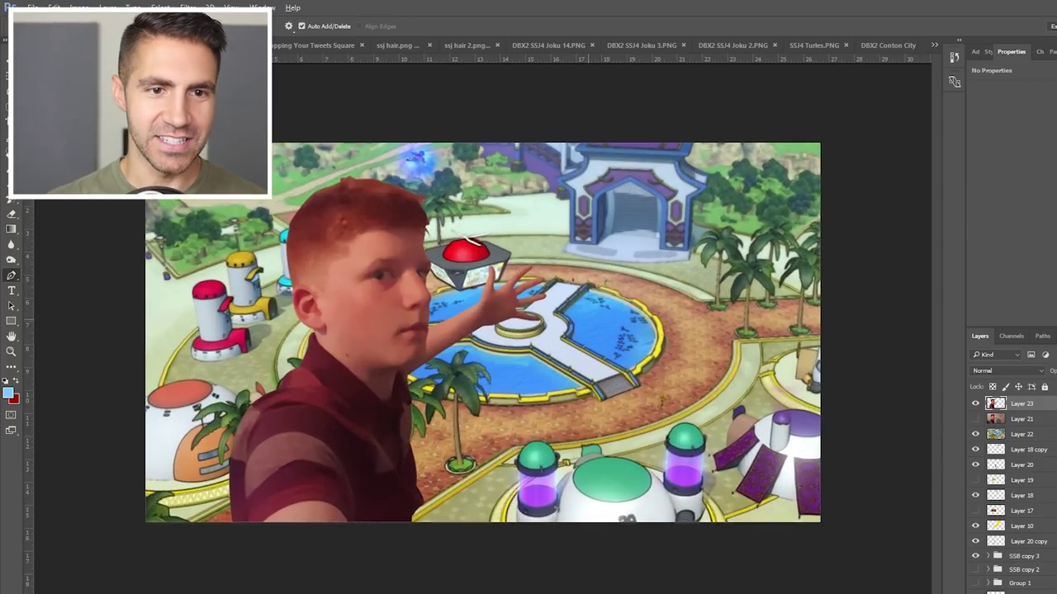
key(ctrl+t)
drag(506, 236, 453, 262)
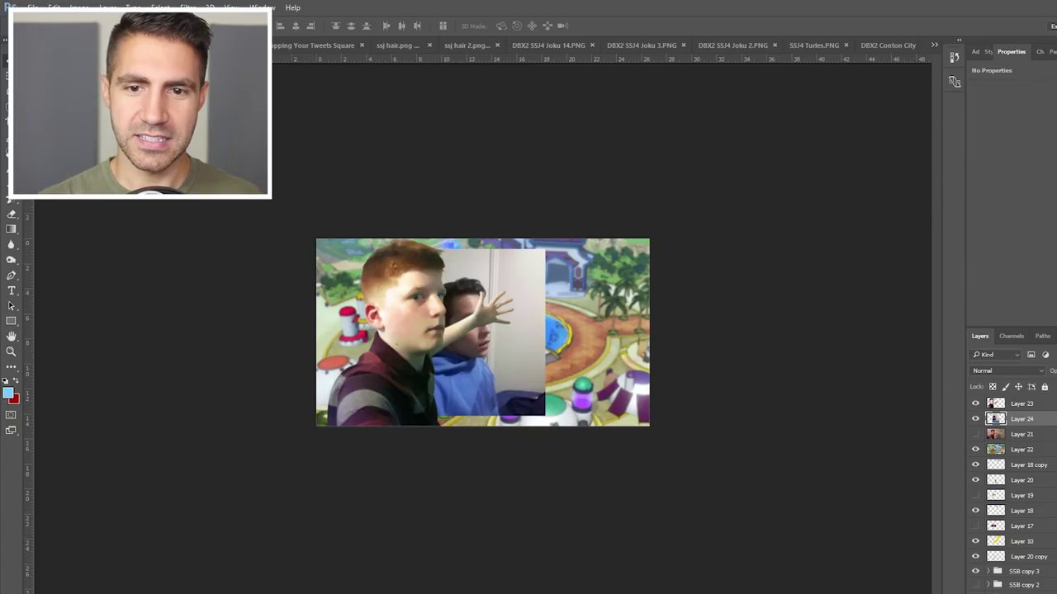
key(ctrl+plus)
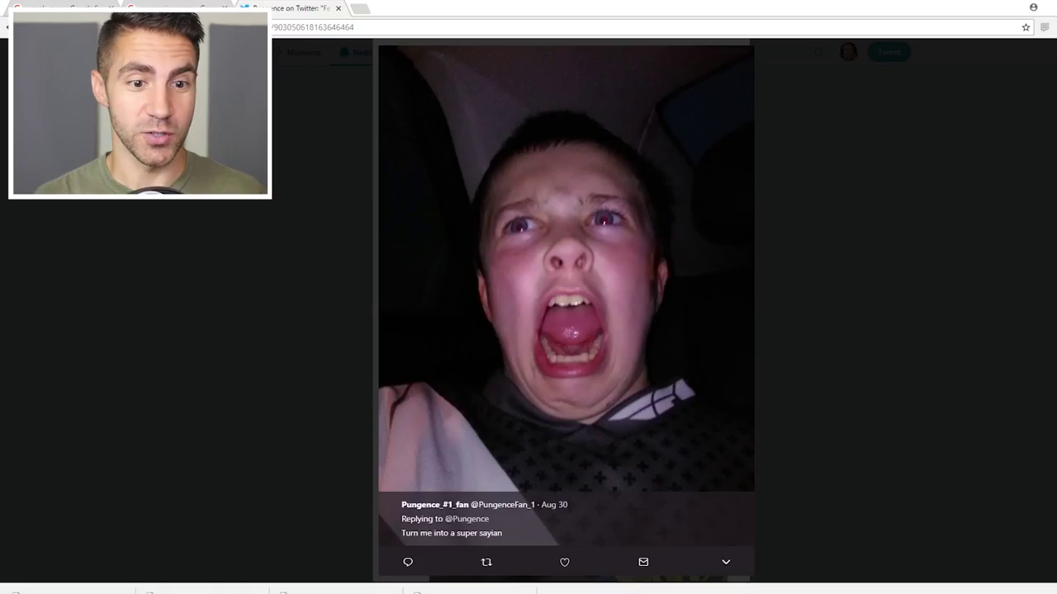
- Copy the screaming boy's selfie, place it under the yellow SSJ hair, and brighten it
right_click(620, 264)
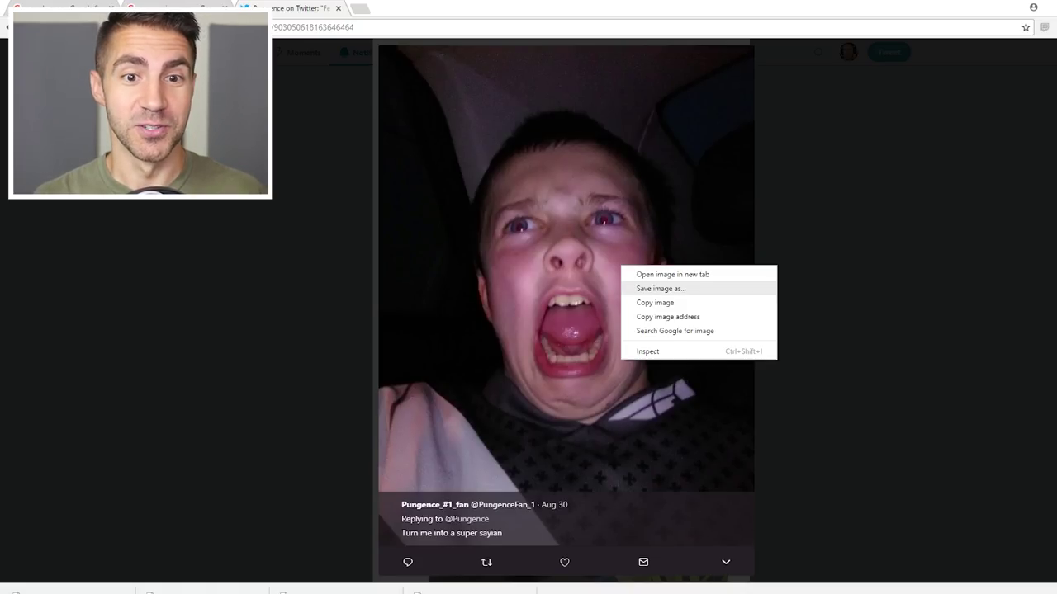
click(653, 302)
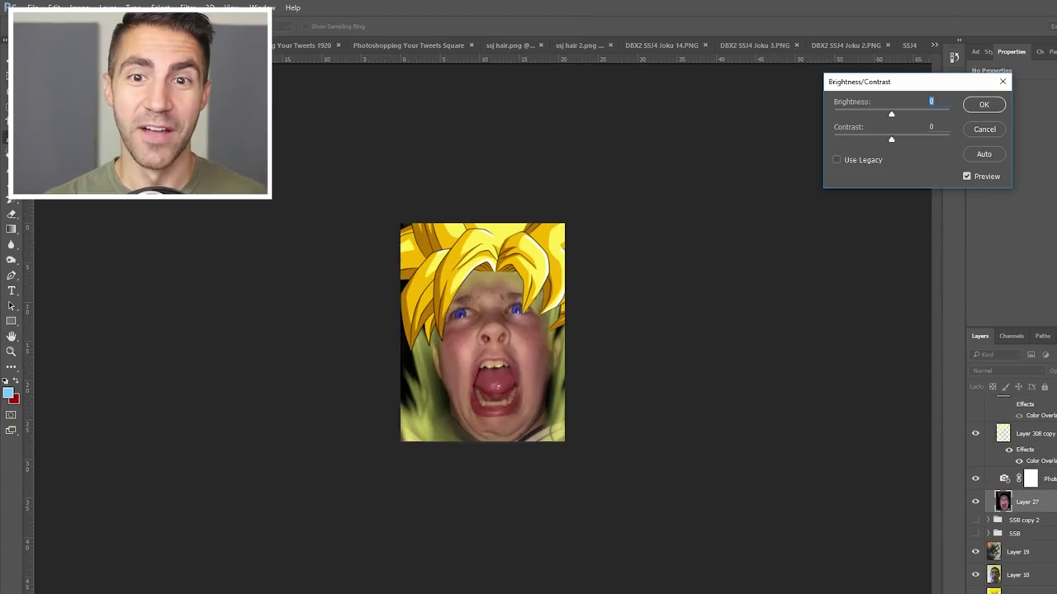
key(Return)
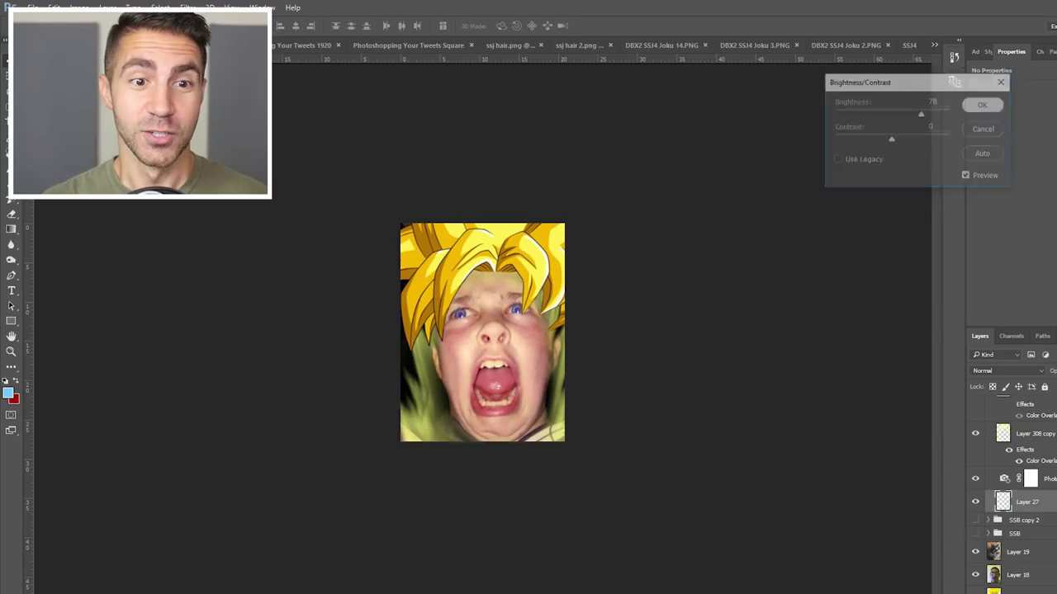
key(ctrl+minus)
key(ctrl+0)
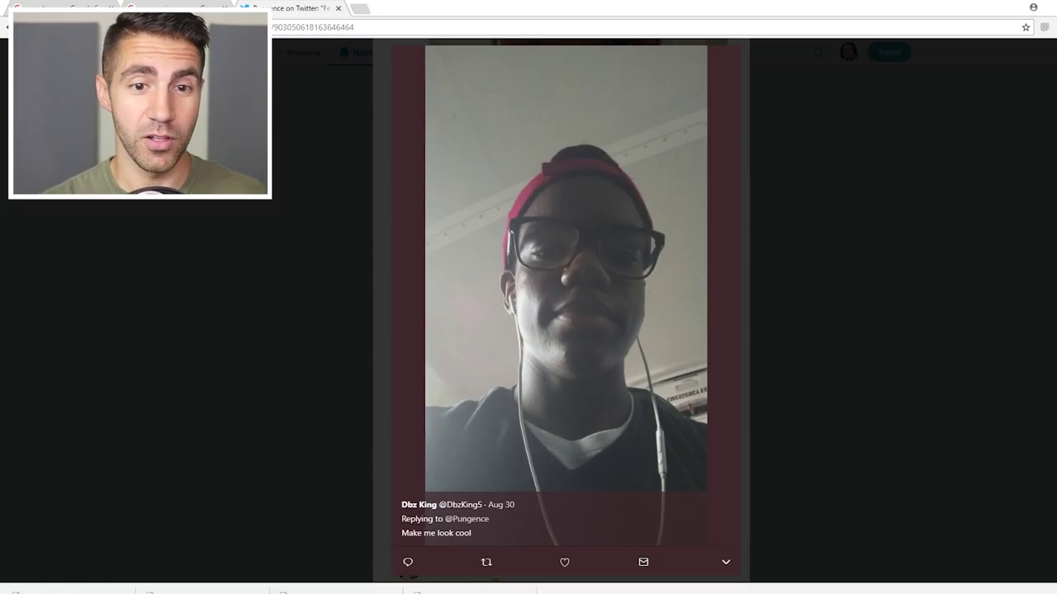
- Copy the glasses boy's selfie and rotate it upright to 0°
right_click(656, 361)
click(694, 400)
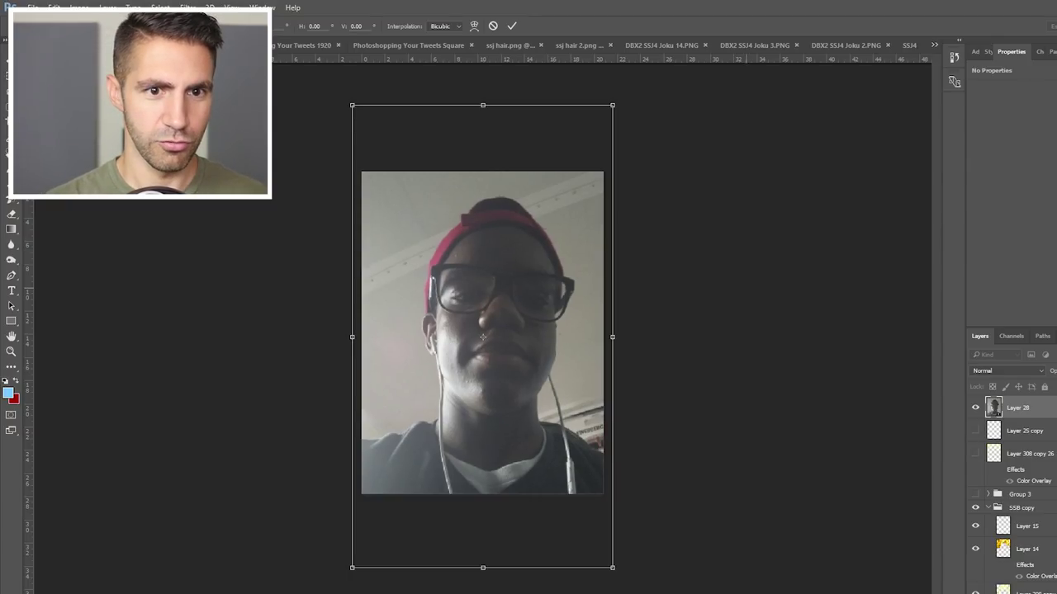
drag(735, 178, 739, 285)
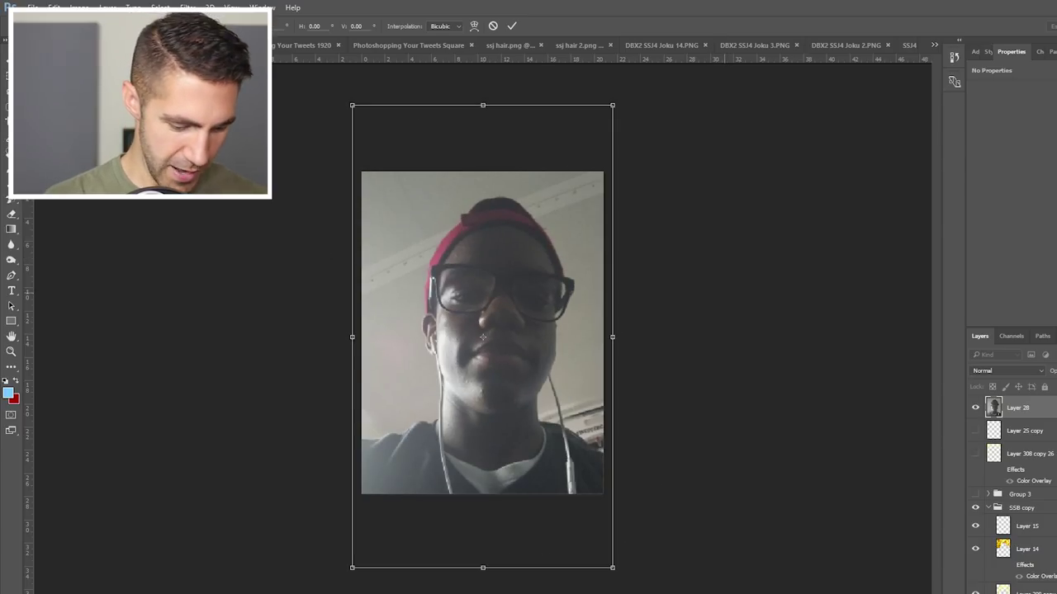
key(Return)
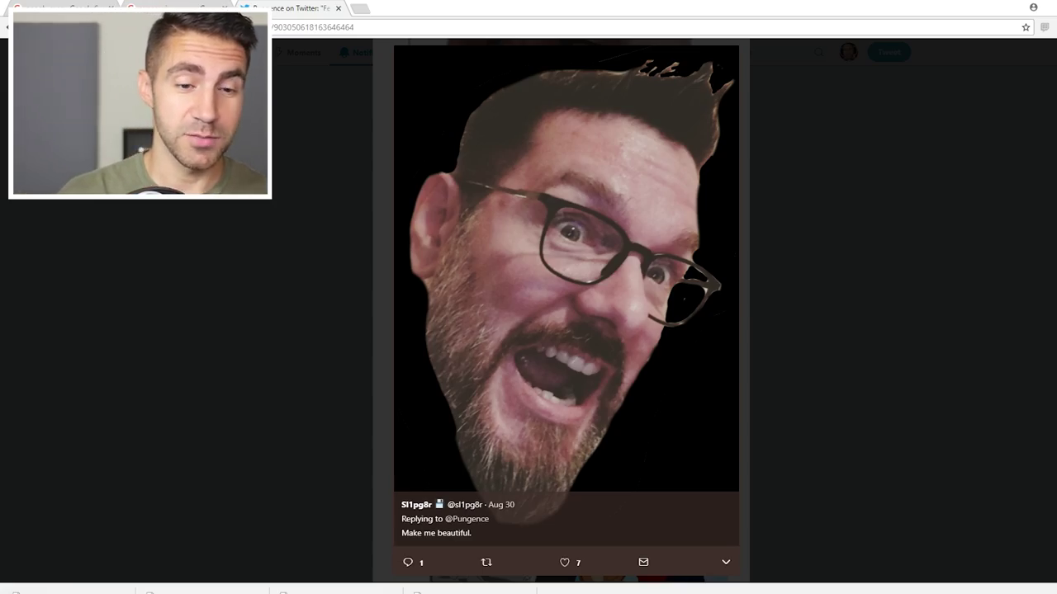
- Copy the bearded man's cut-out face and paste it as a new layer
right_click(643, 281)
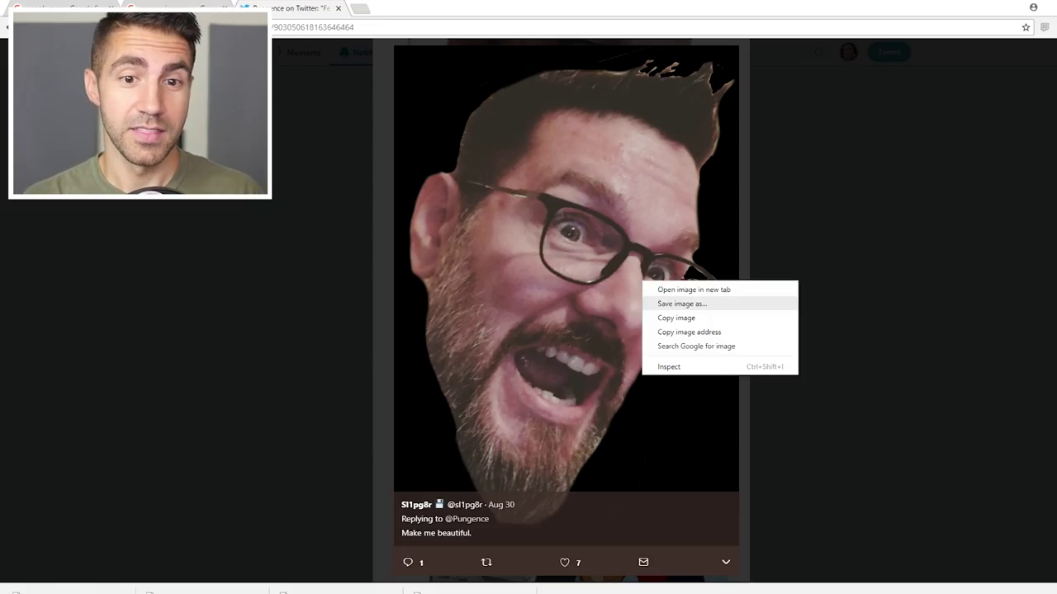
click(676, 318)
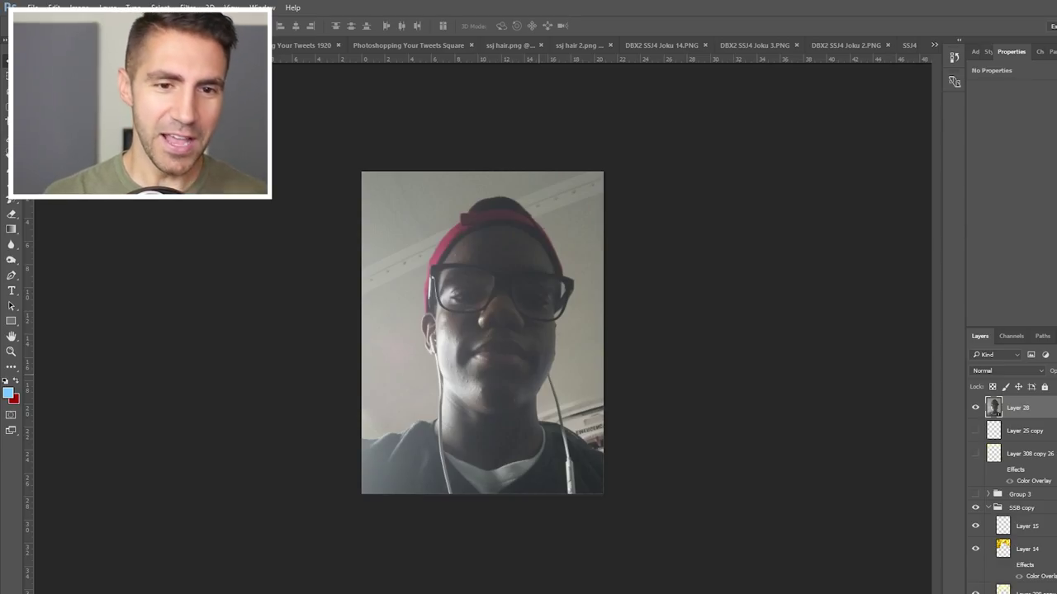
key(ctrl+v)
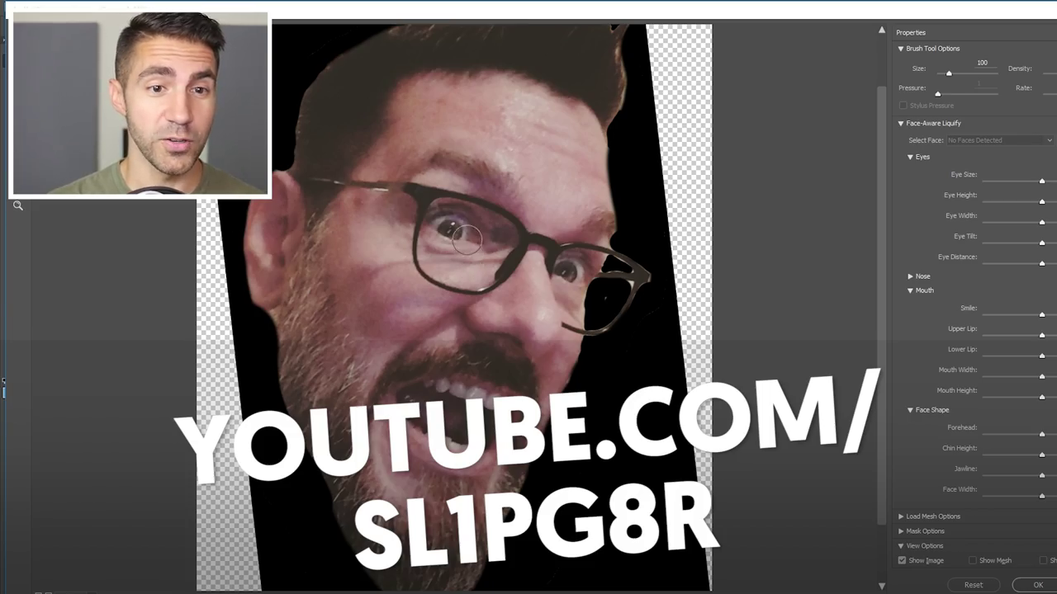
- Apply the face warp and dab pink blush onto the man's cheek
scroll(464, 239, up, 2)
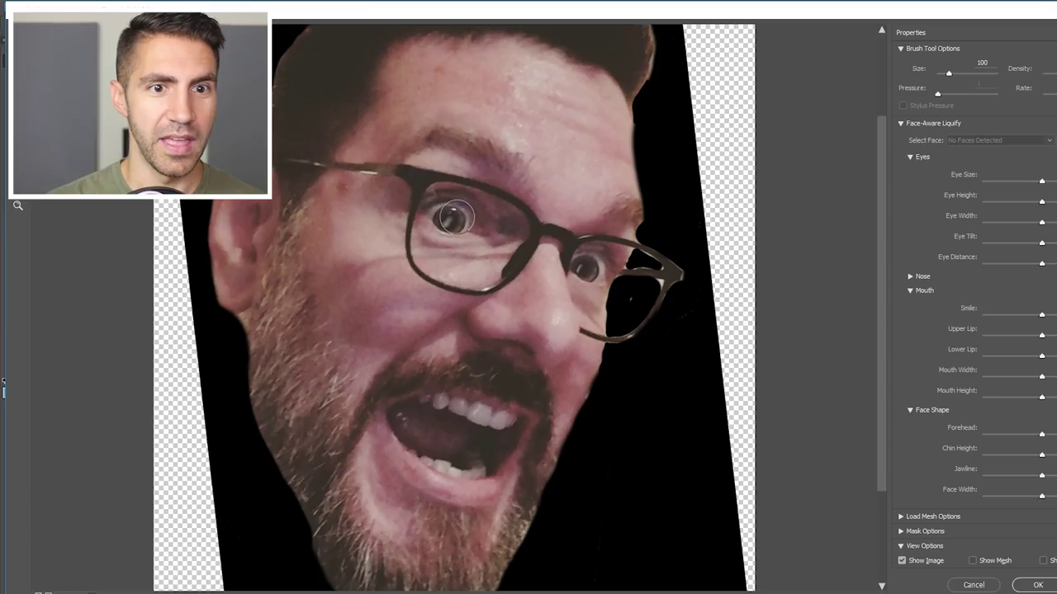
key(Return)
key(b)
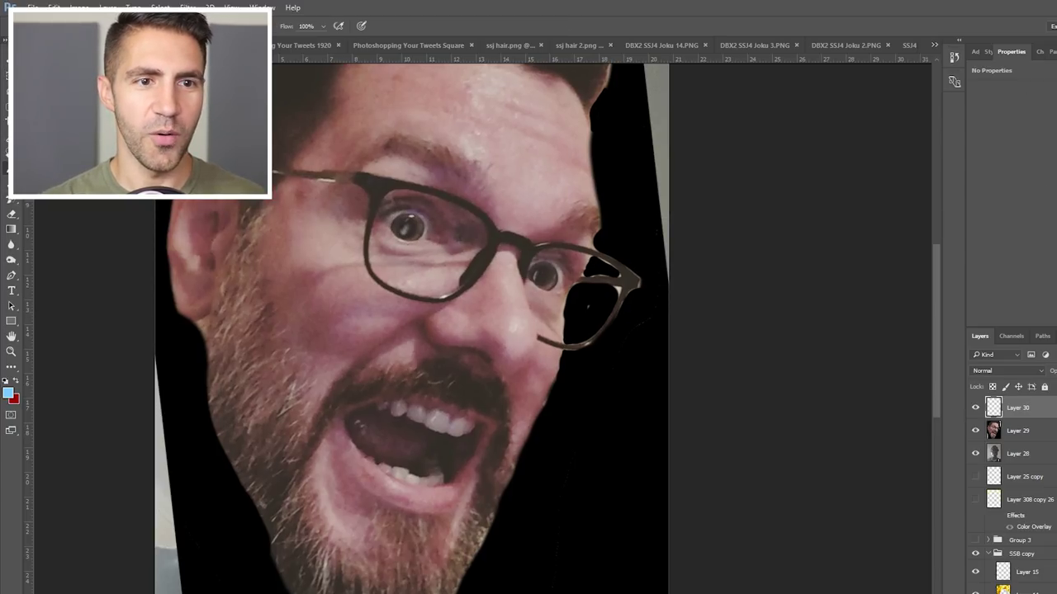
click(338, 305)
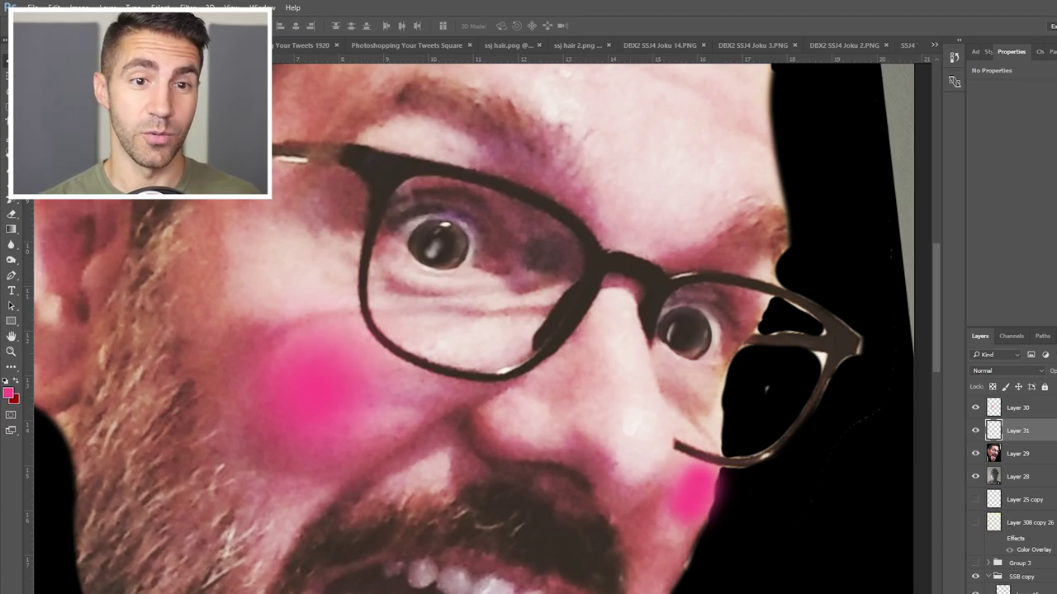
- Paint light-blue (#a5deff) eyeshadow on the zoomed-in eyelids
click(9, 393)
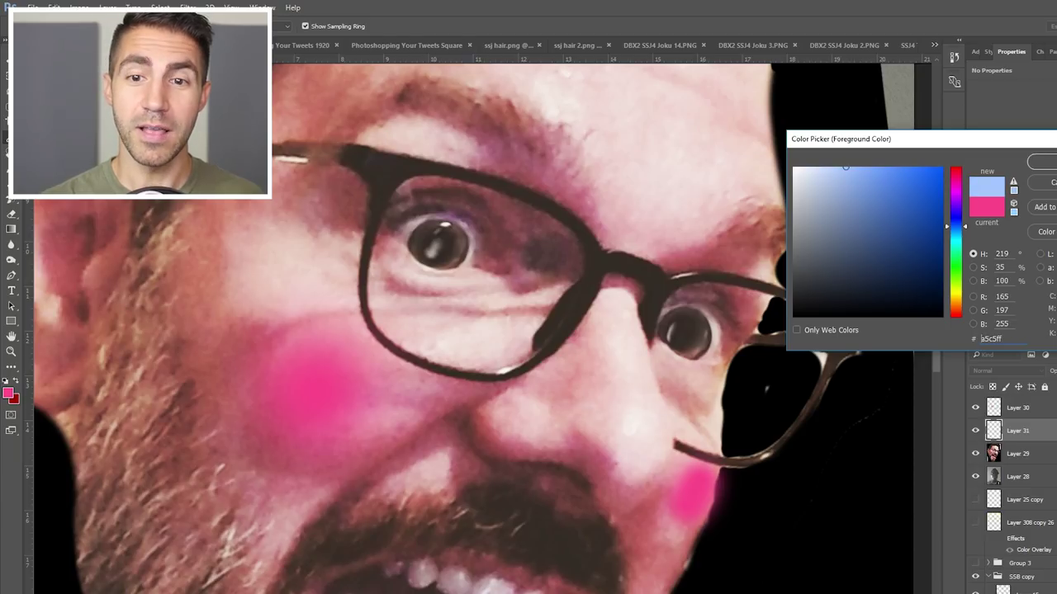
drag(955, 226, 955, 234)
key(Return)
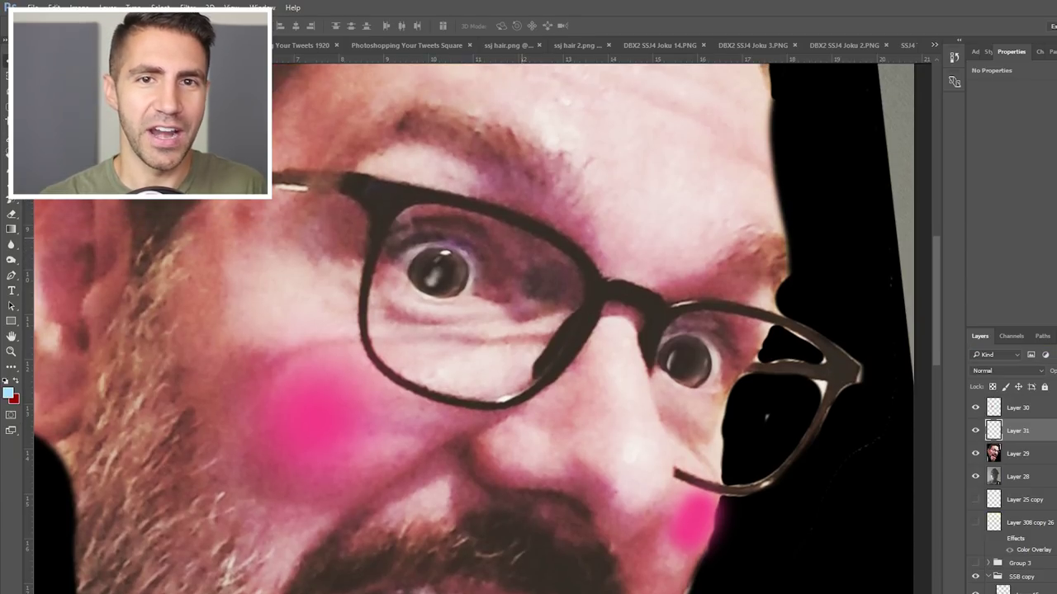
key(b)
key(ctrl+plus)
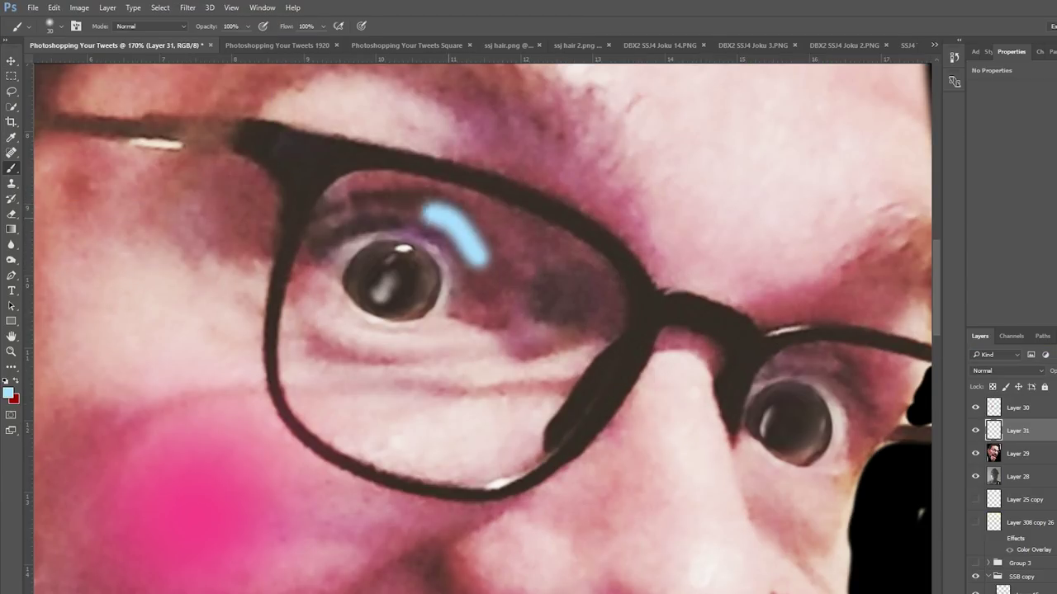
key(ctrl+plus)
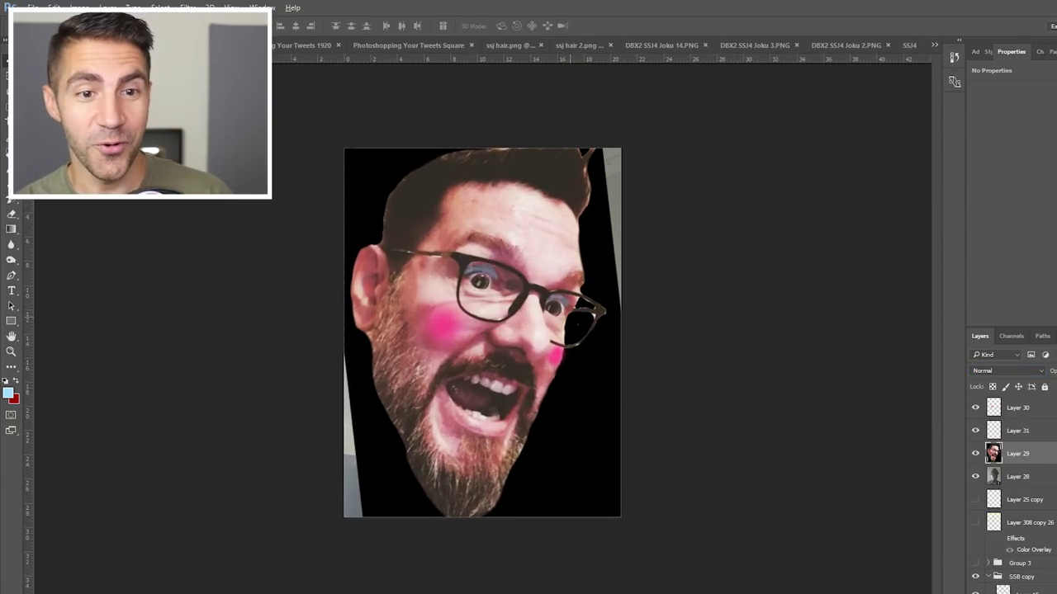
key(ctrl+plus)
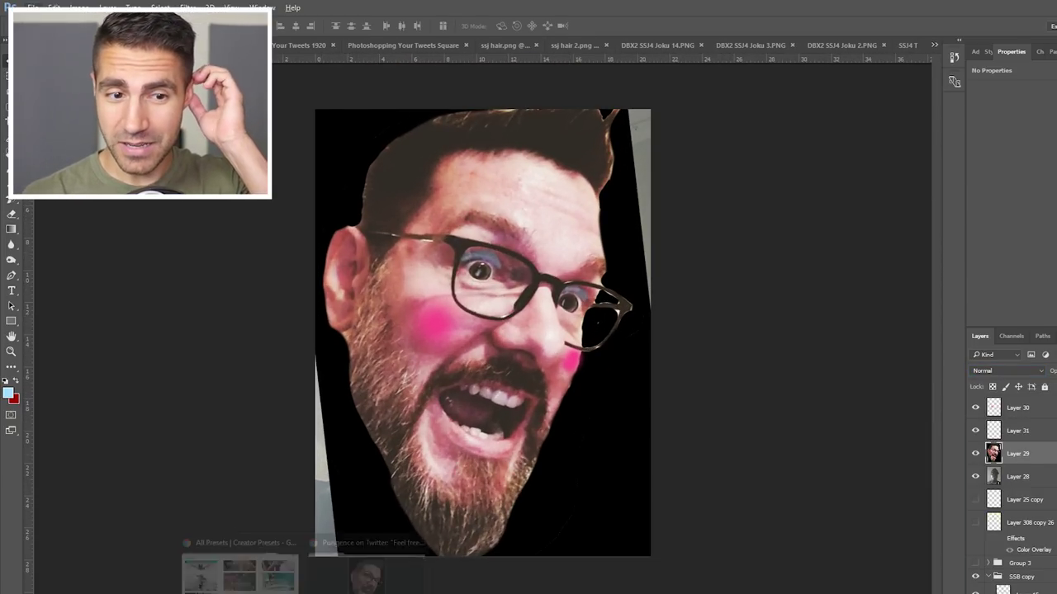
- Bring up the Super Saiyan Rose image results in Chrome
click(366, 570)
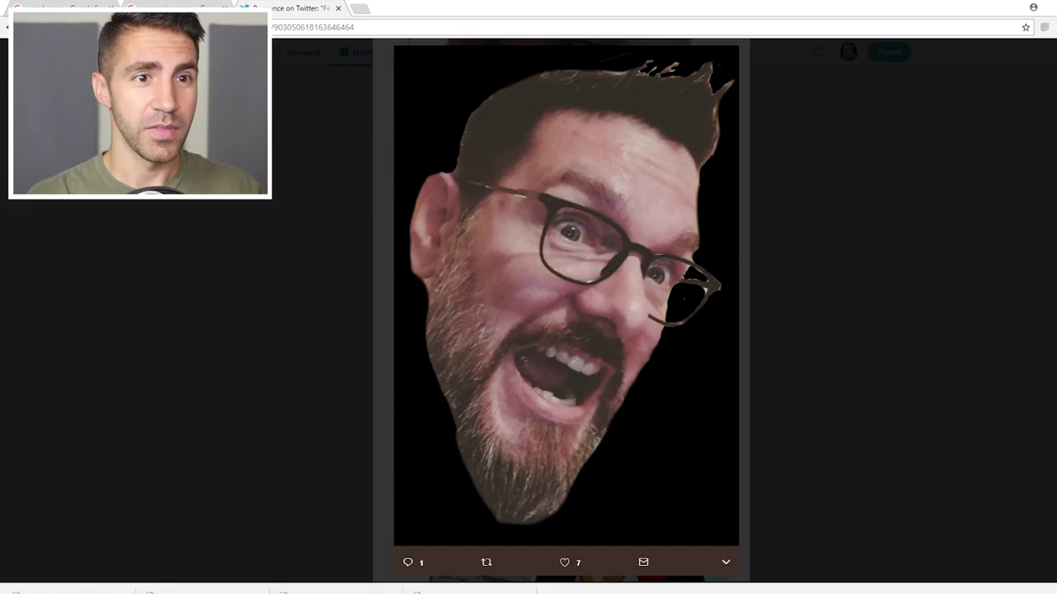
key(ctrl+shift+Tab)
scroll(529, 311, up, 2)
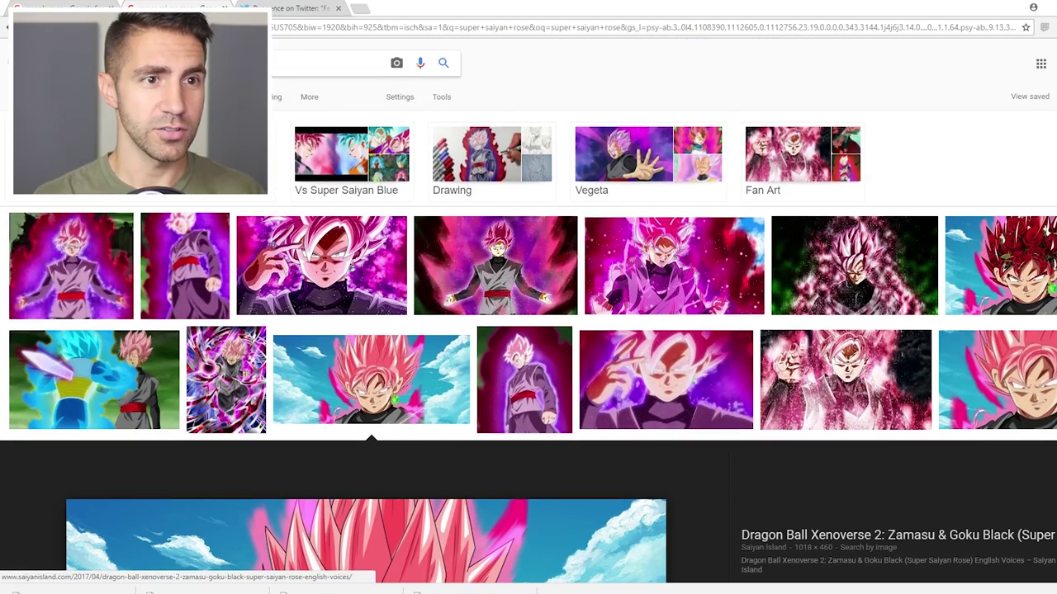
- Copy the ivory rose flower-crown image from Chrome and paste it into the face composition
key(ctrl+shift+Tab)
right_click(448, 279)
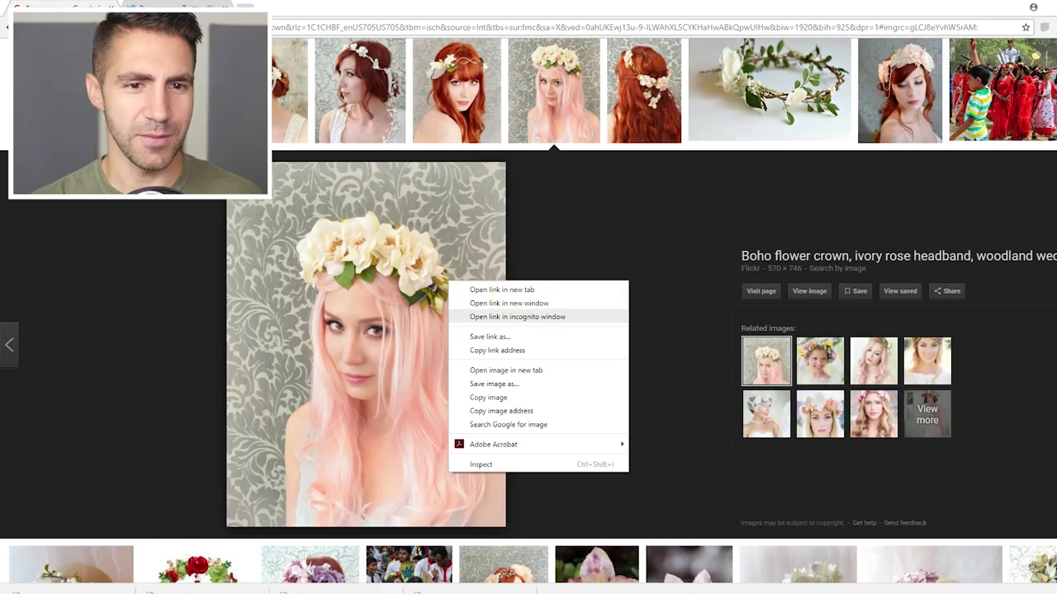
click(495, 397)
key(alt+Tab)
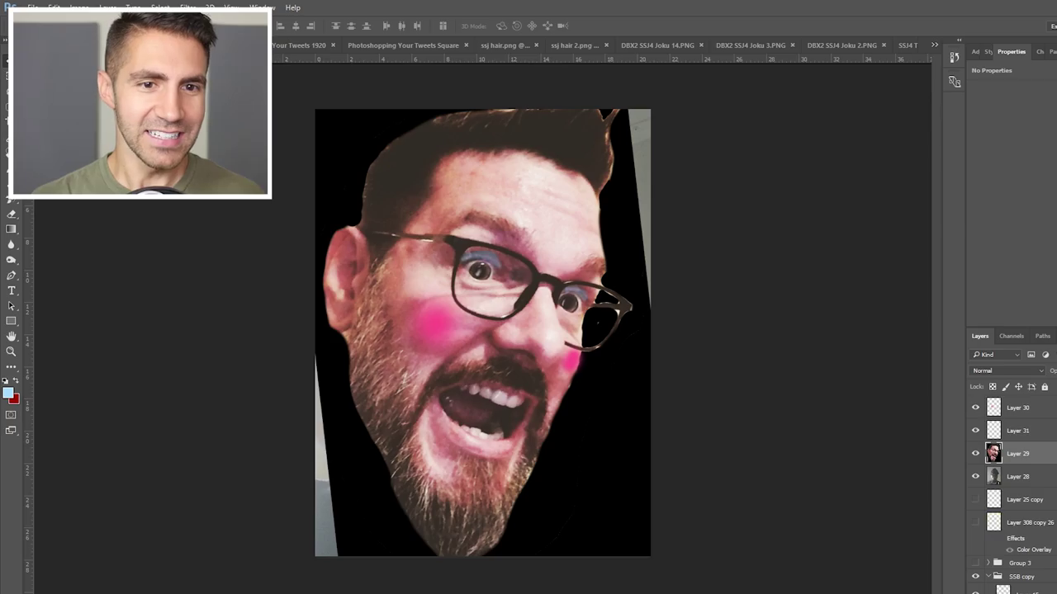
key(ctrl+v)
- Resize the flower crown onto the head and enlarge the crowned face
key(ctrl+t)
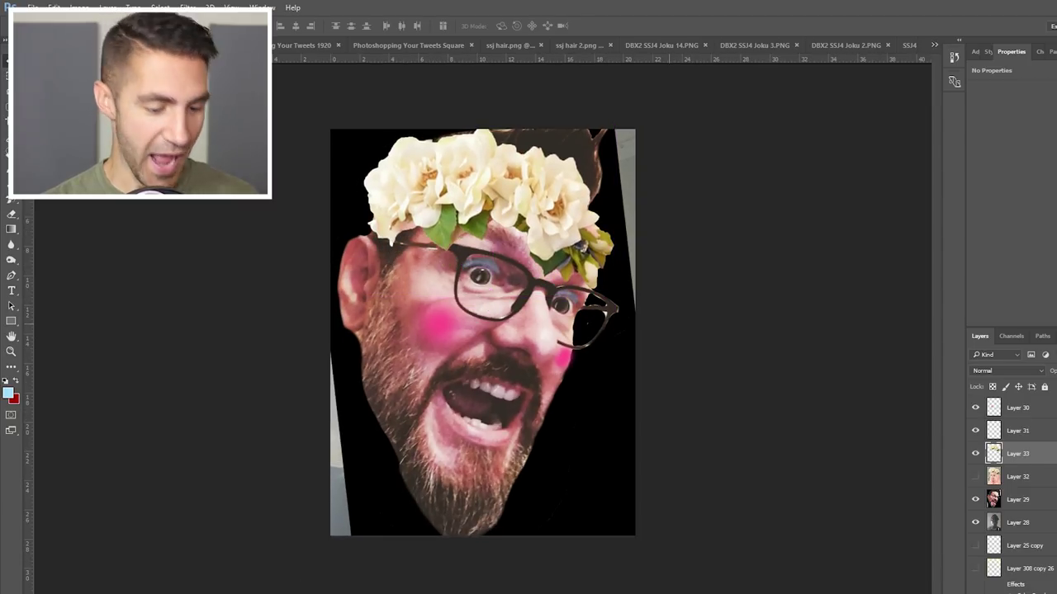
key(ctrl+t)
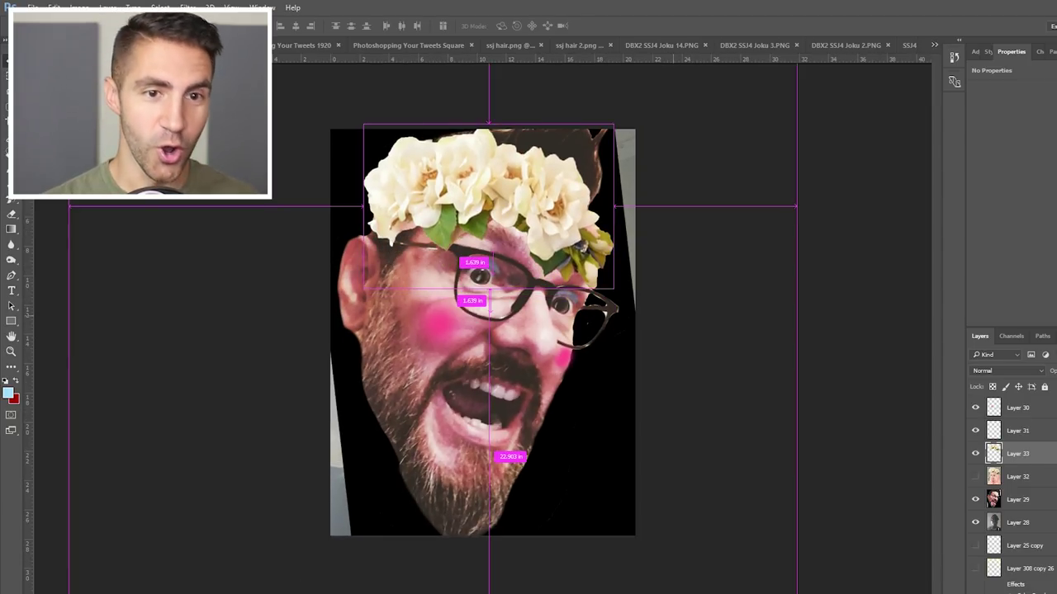
click(54, 7)
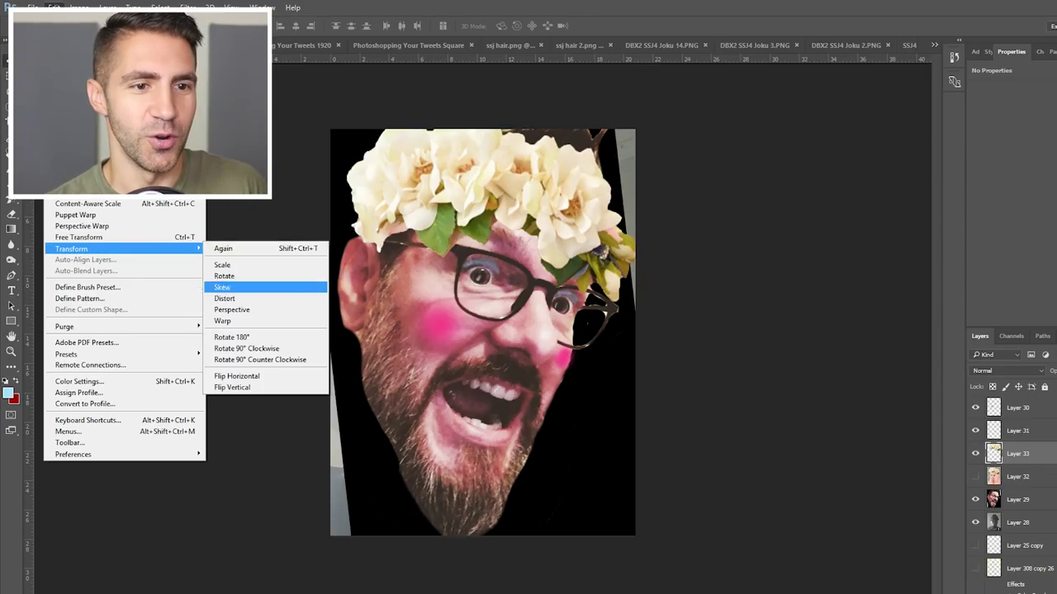
click(248, 320)
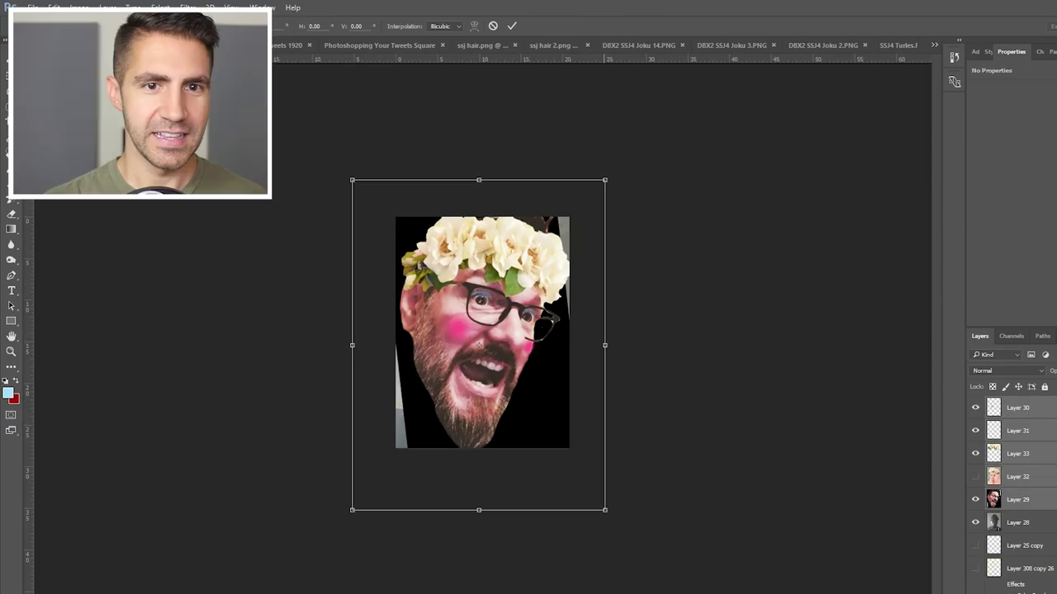
drag(606, 179, 599, 266)
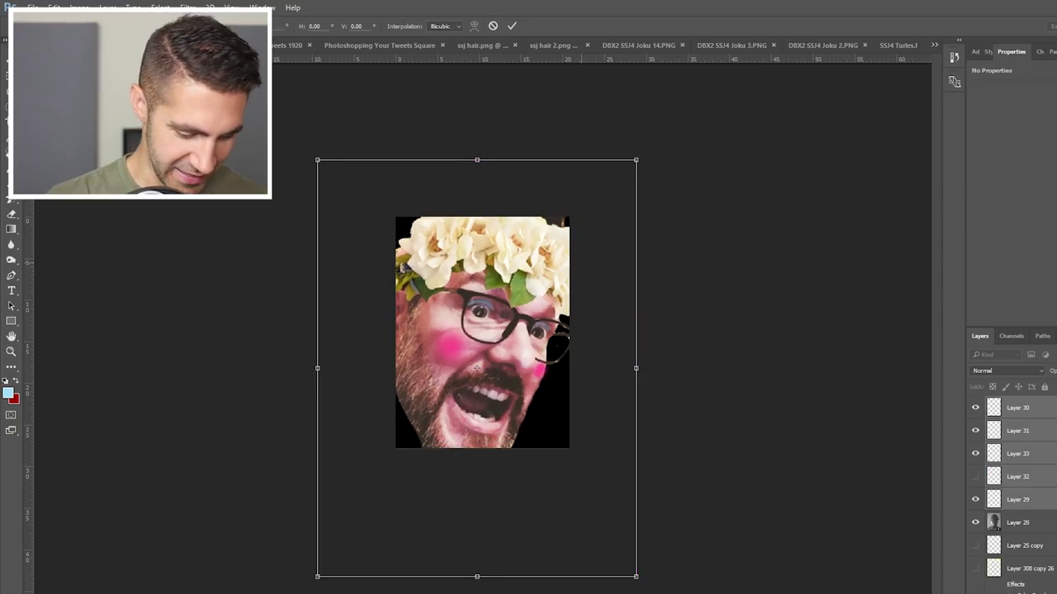
key(Return)
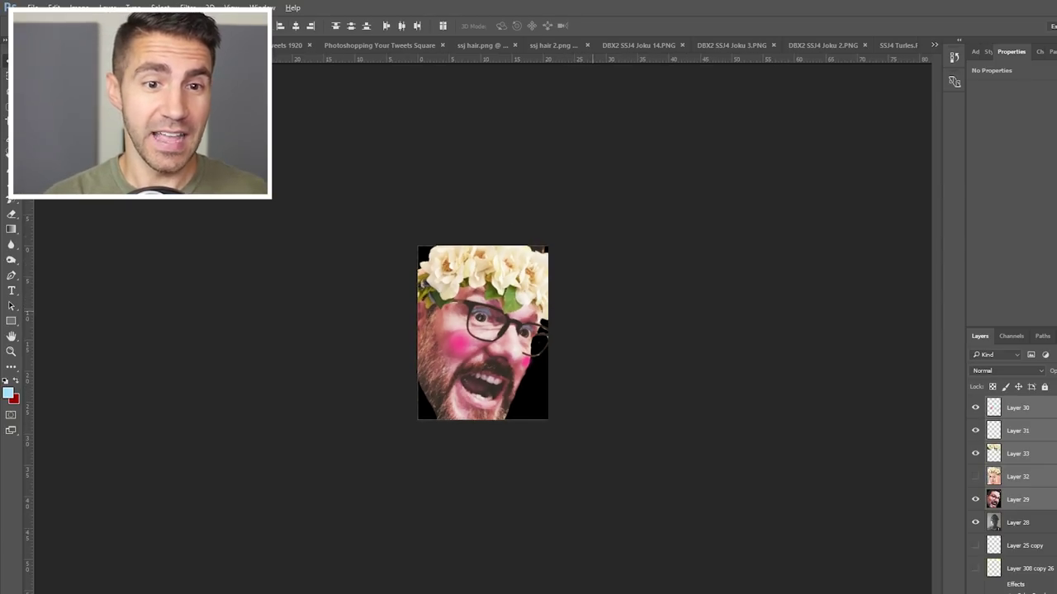
key(ctrl+plus)
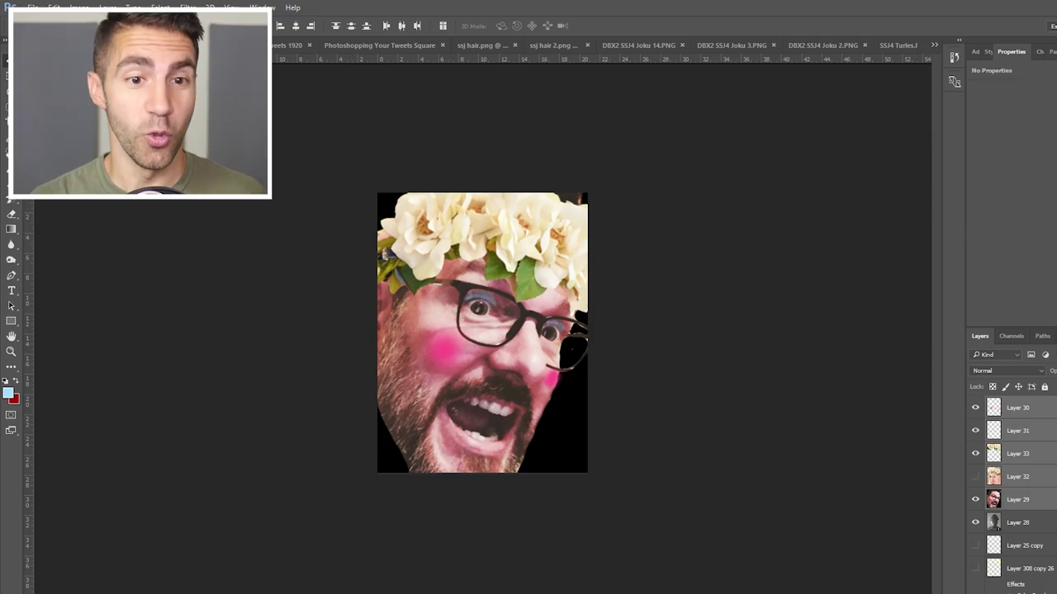
- Paste the boy's photo as a new layer and position it over the canvas
key(ctrl+v)
key(ctrl+t)
mouse_move(747, 132)
mouse_down()
mouse_move(648, 221)
mouse_move(582, 230)
mouse_up()
key(Return)
- Compare the boy's photo with Chrome's cat results and preview a tabby cat image
click(364, 566)
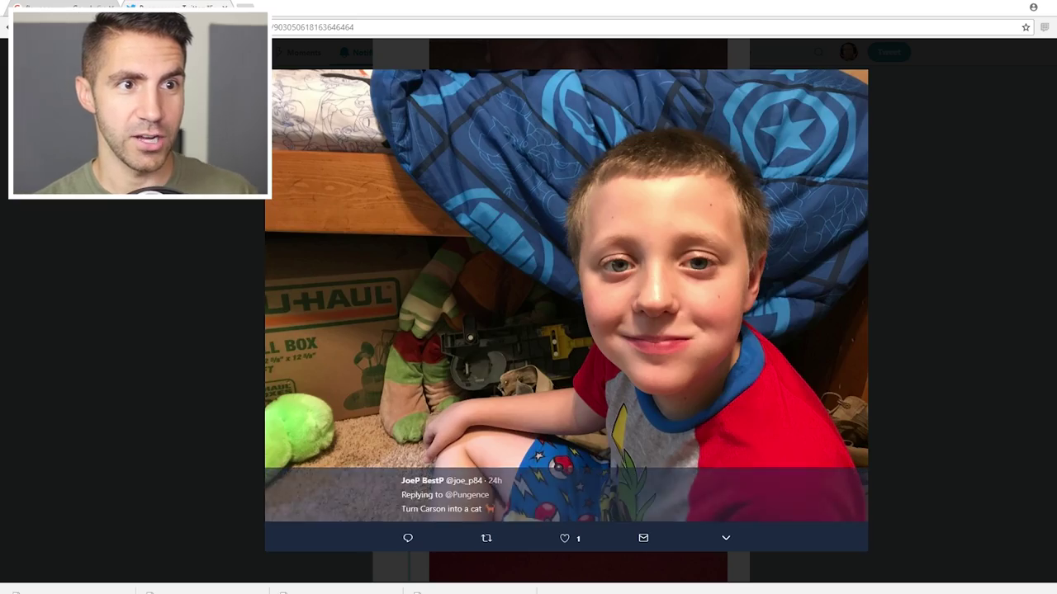
key(ctrl+shift+Tab)
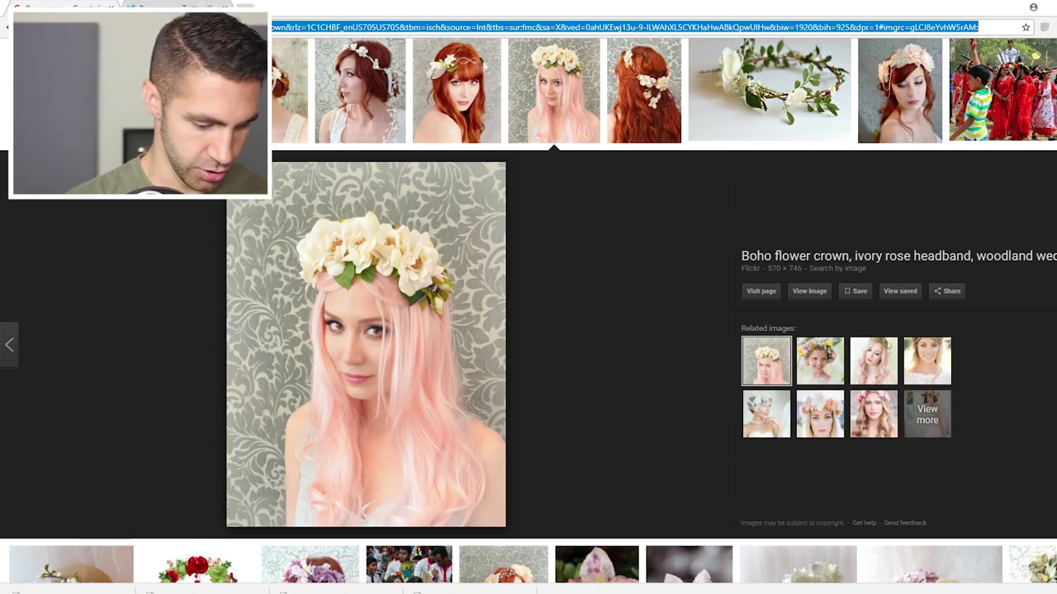
key(alt+Tab)
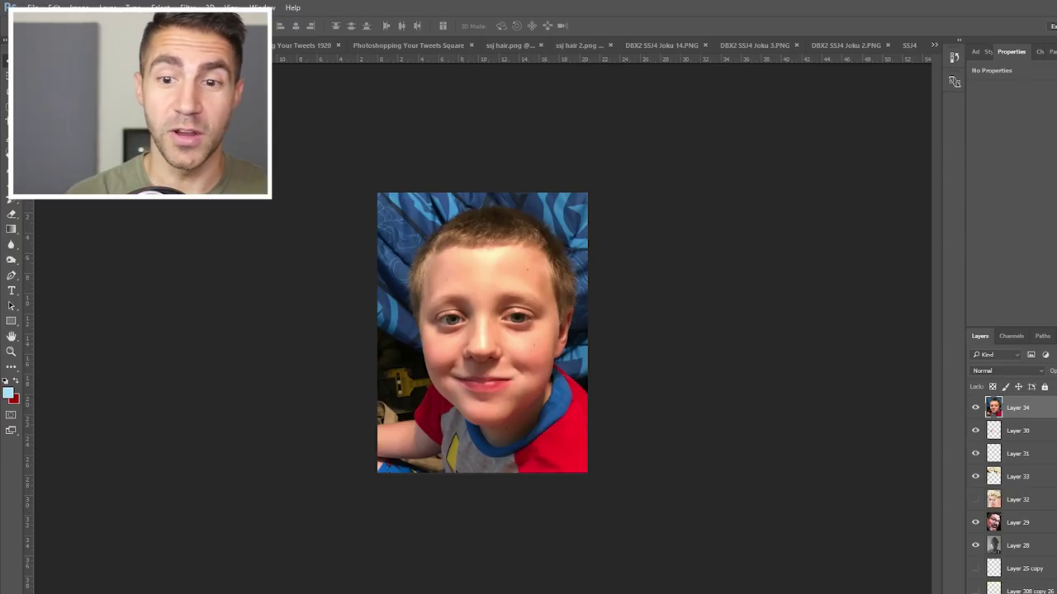
scroll(1012, 495, down, 2)
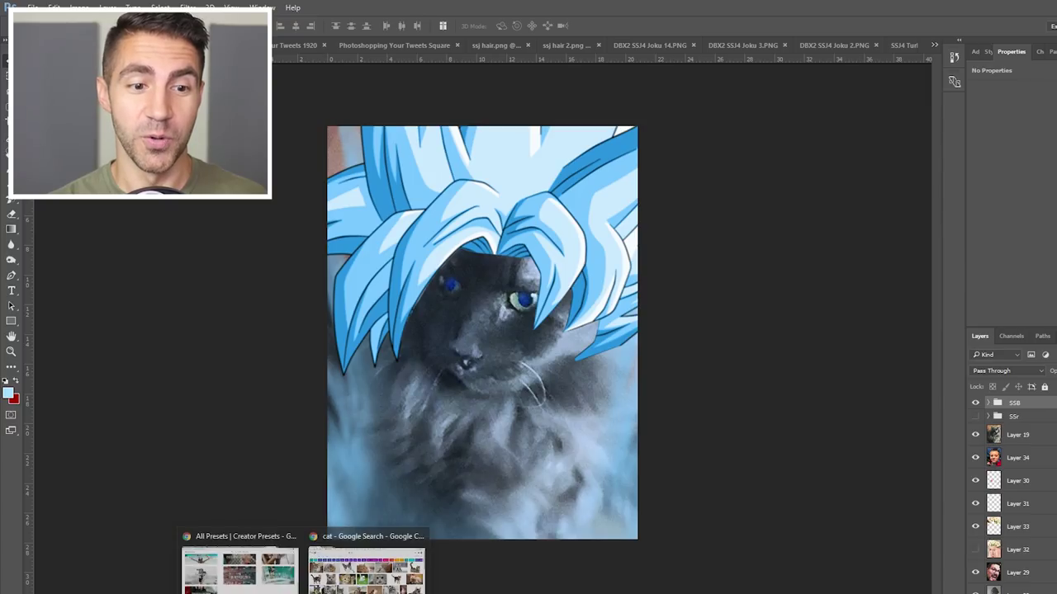
click(365, 570)
click(436, 137)
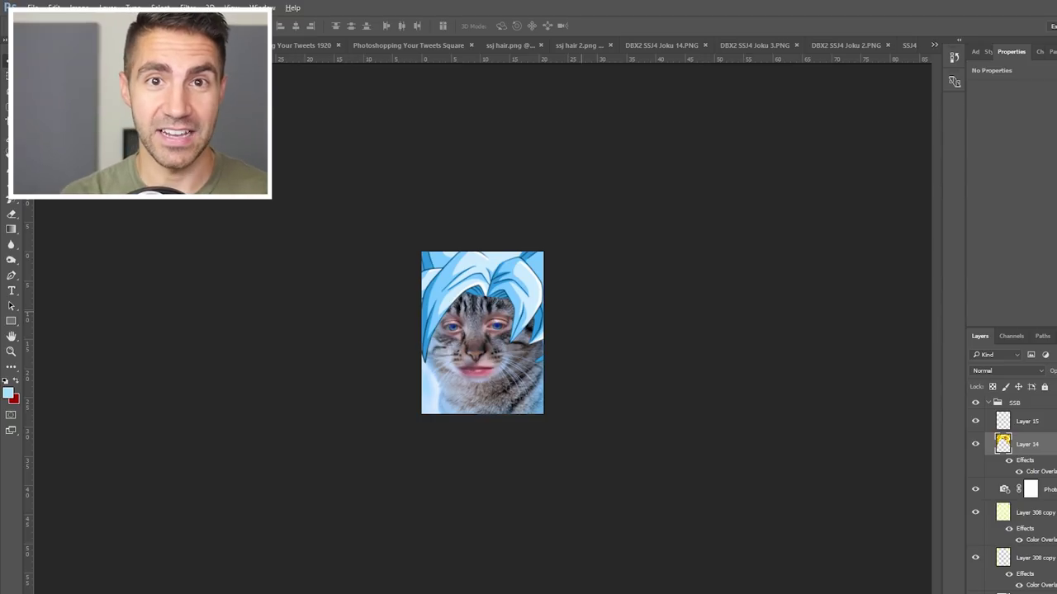
key(ctrl+plus)
key(ctrl+plus)
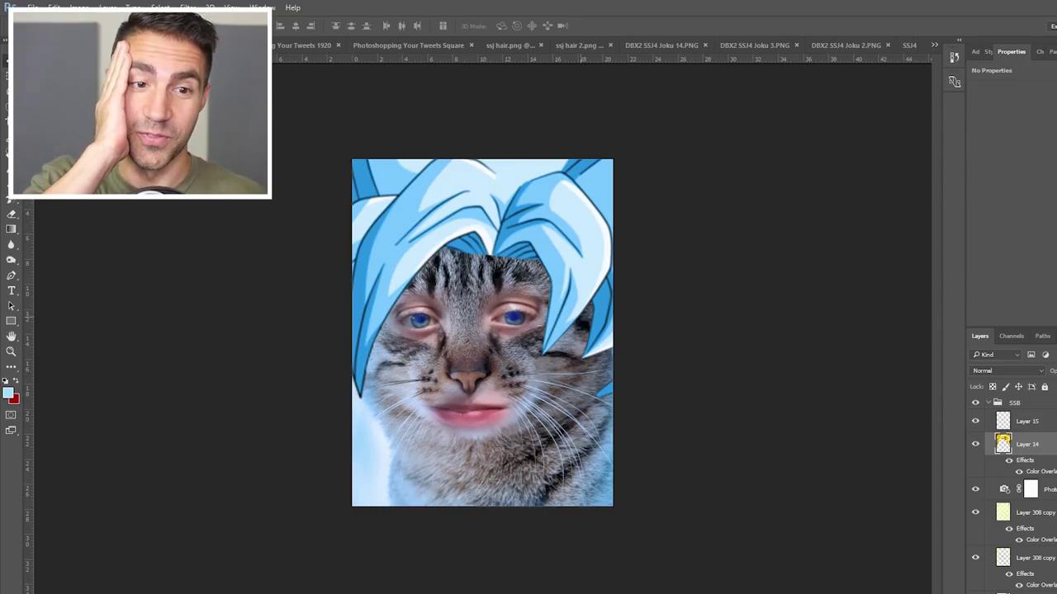